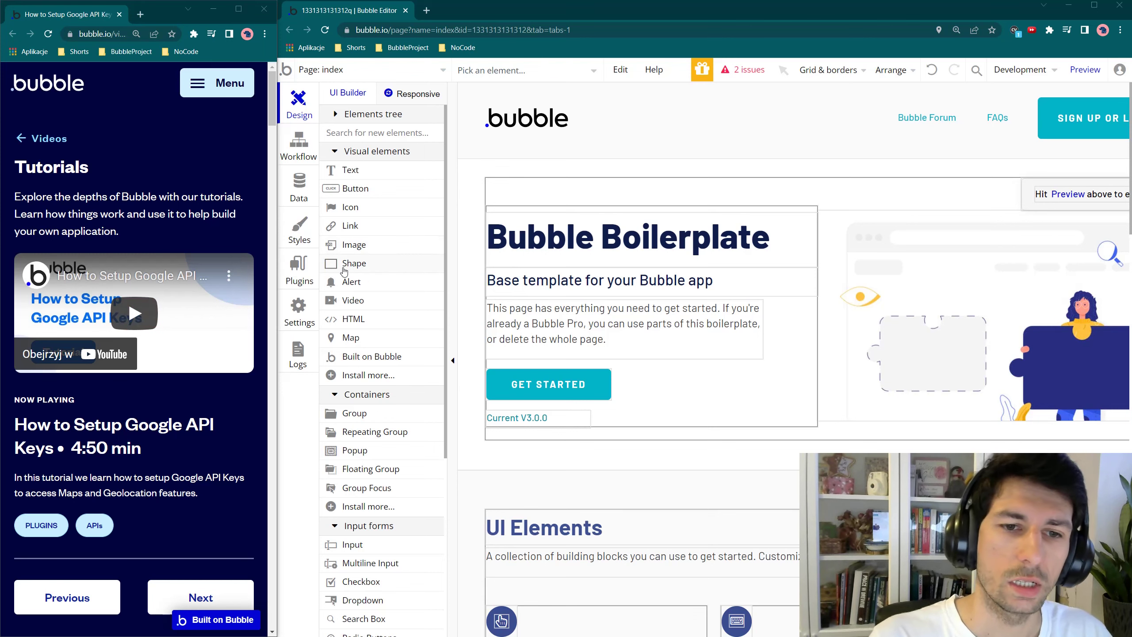
# Open the Bubble app's general settings and find the Google Geocode and Google Map API key fields.
pyautogui.click(300, 312)
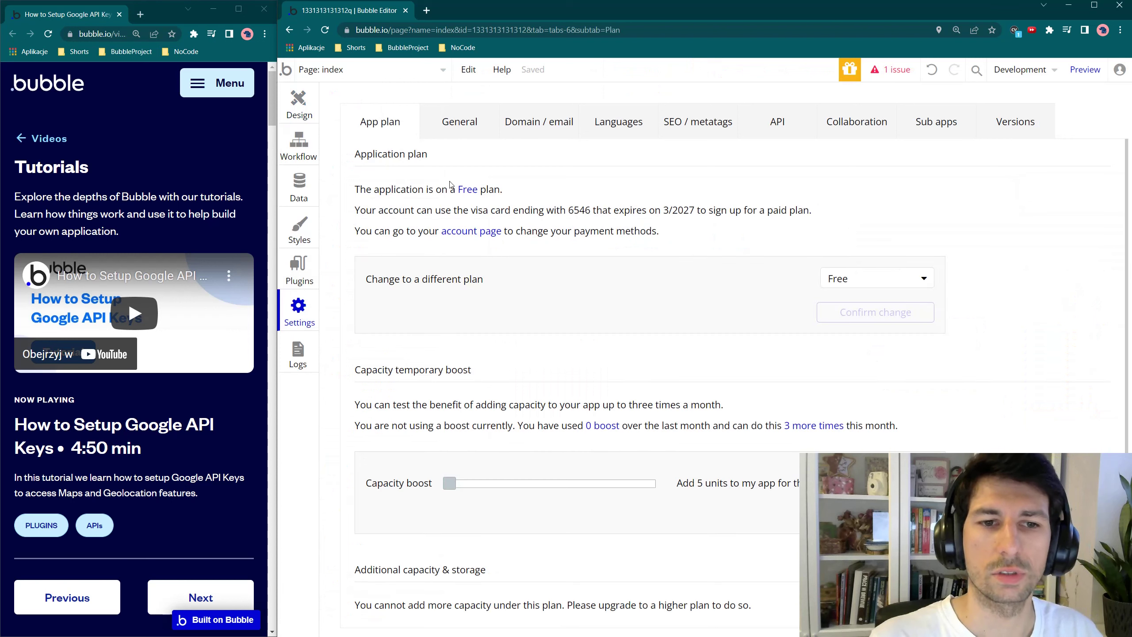
pyautogui.click(458, 128)
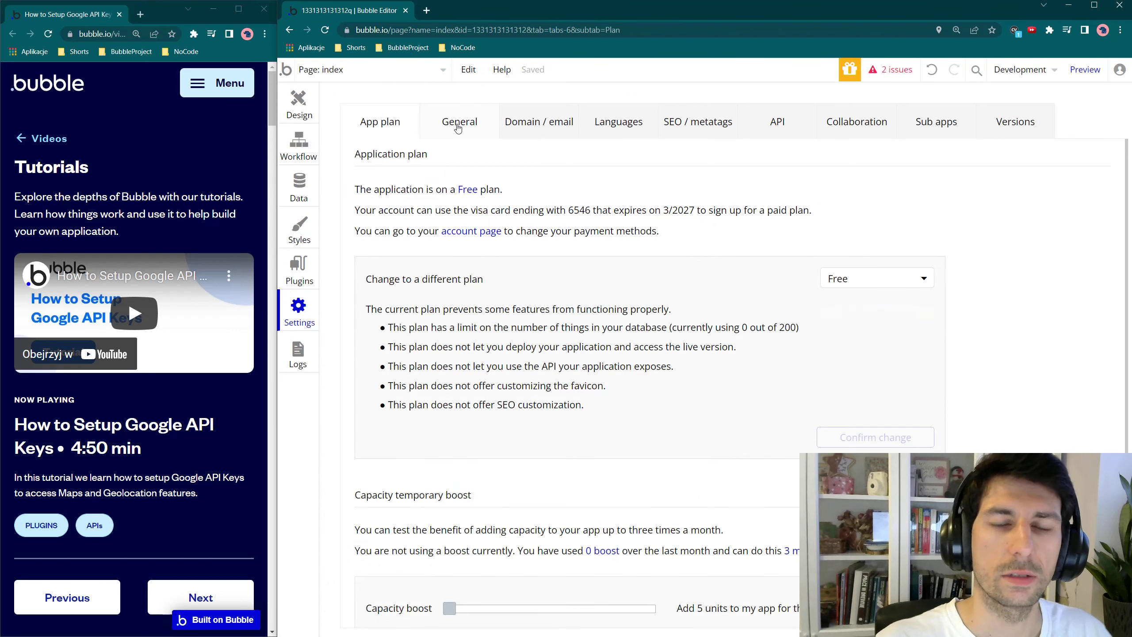
pyautogui.scroll(-7, 632, 236)
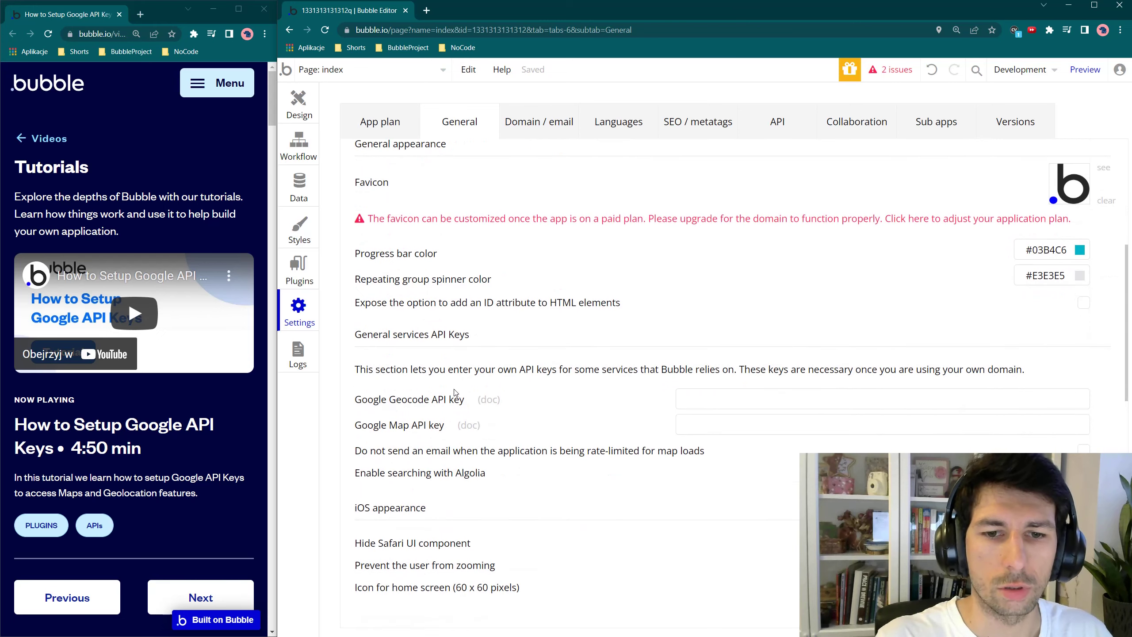
pyautogui.click(720, 404)
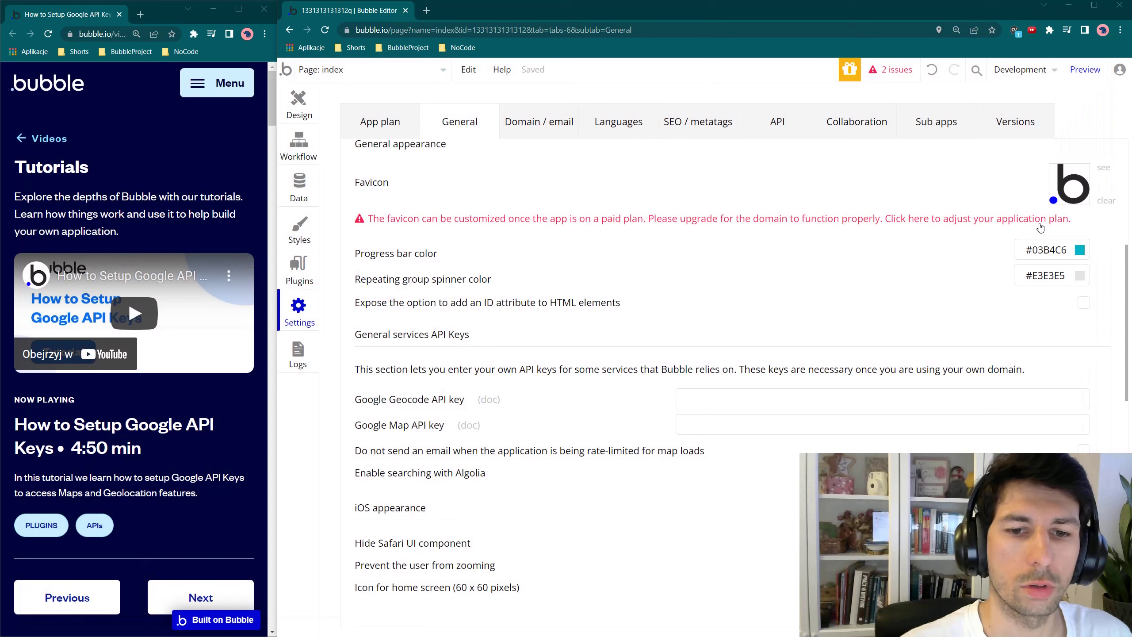
# Search the web for "console google api" in a new browser tab.
pyautogui.click(427, 10)
pyautogui.write('console g')
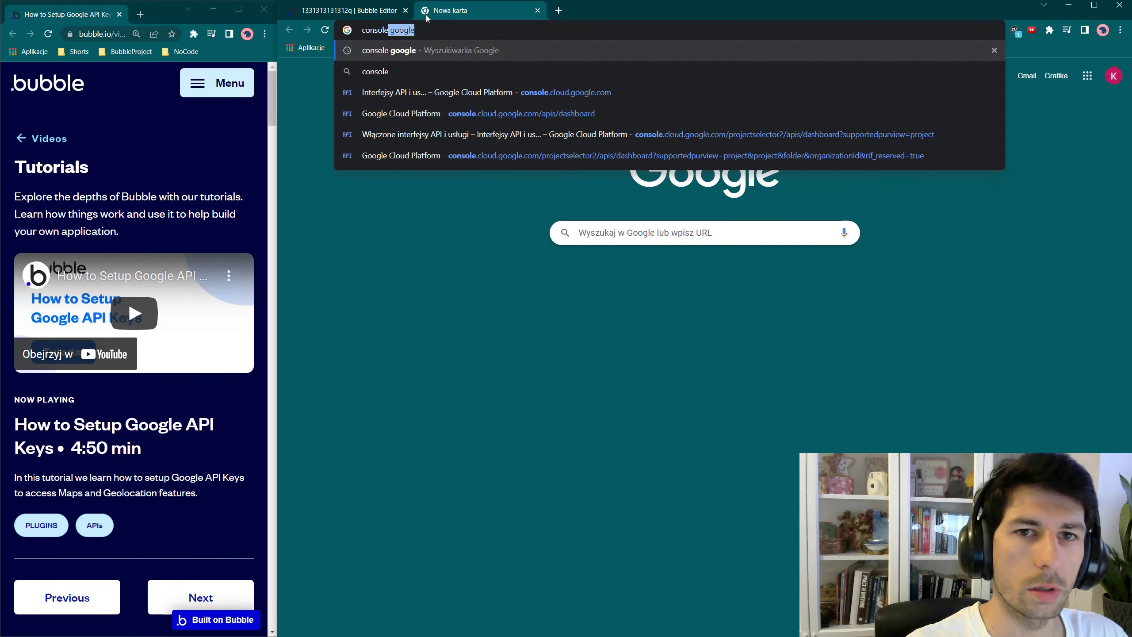
pyautogui.write('oogle api')
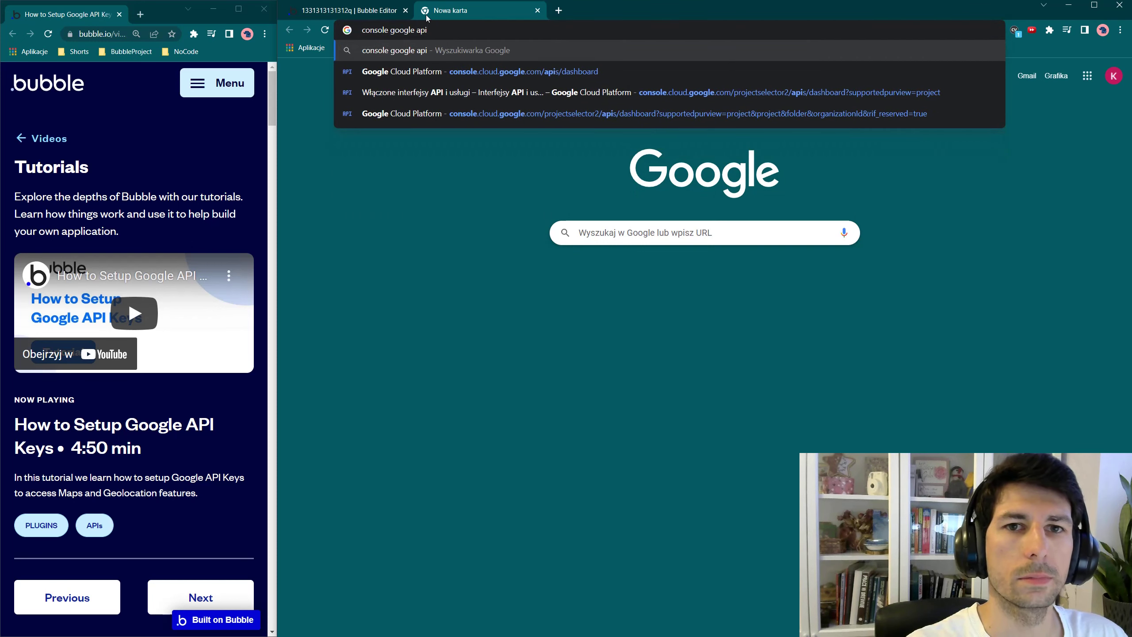
pyautogui.press('Return')
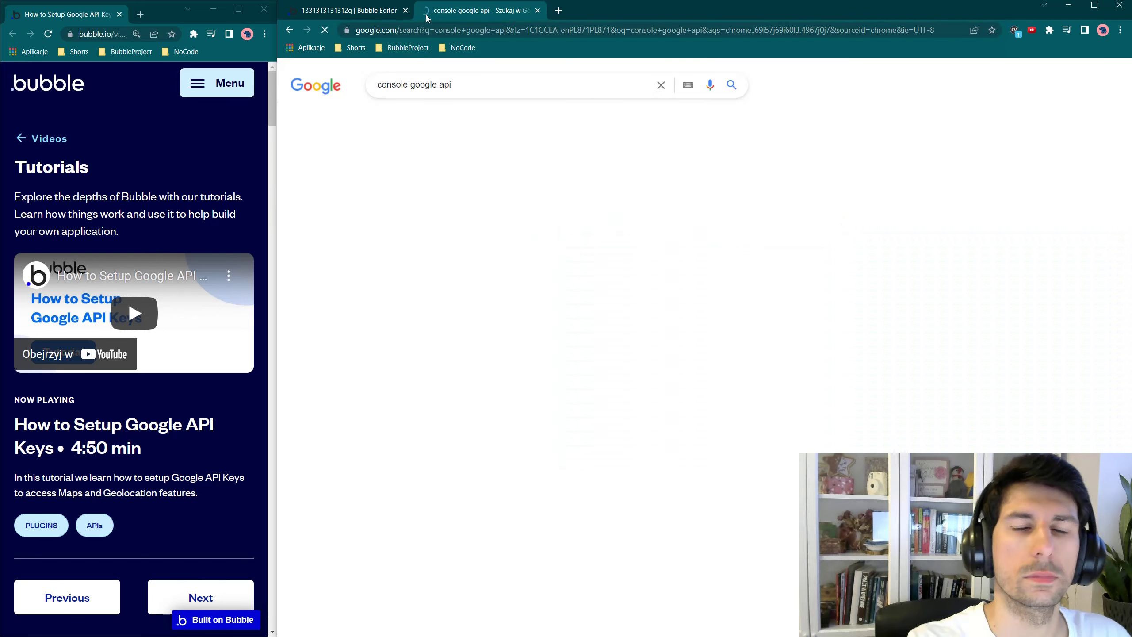
# Open the Google Cloud APIs console from the search results and accept its terms of service.
pyautogui.click(445, 175)
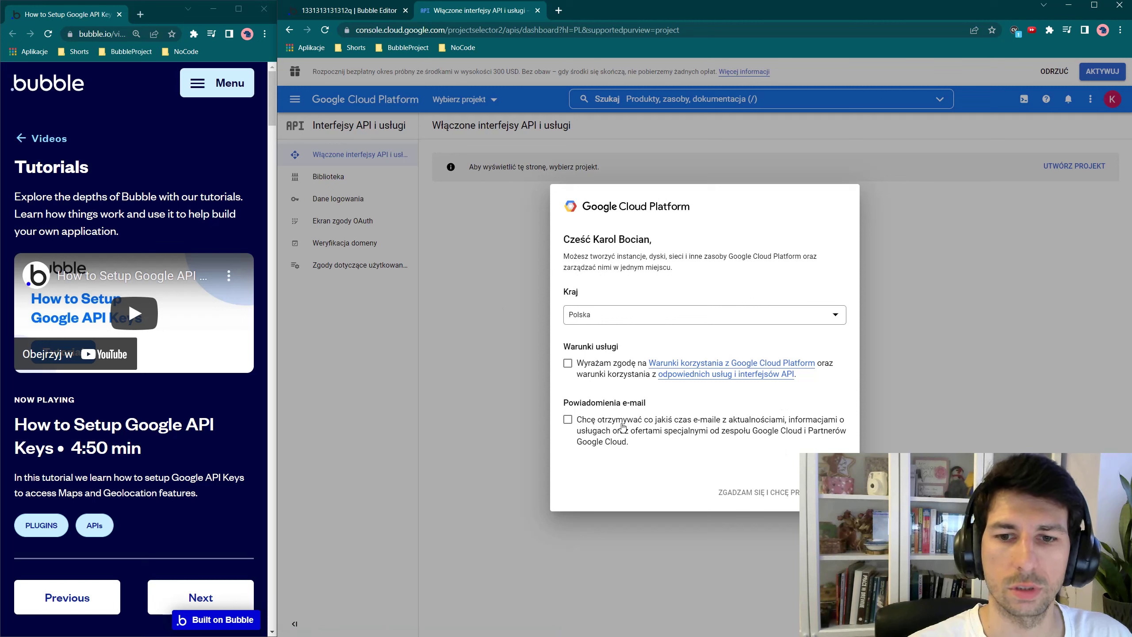
pyautogui.click(568, 363)
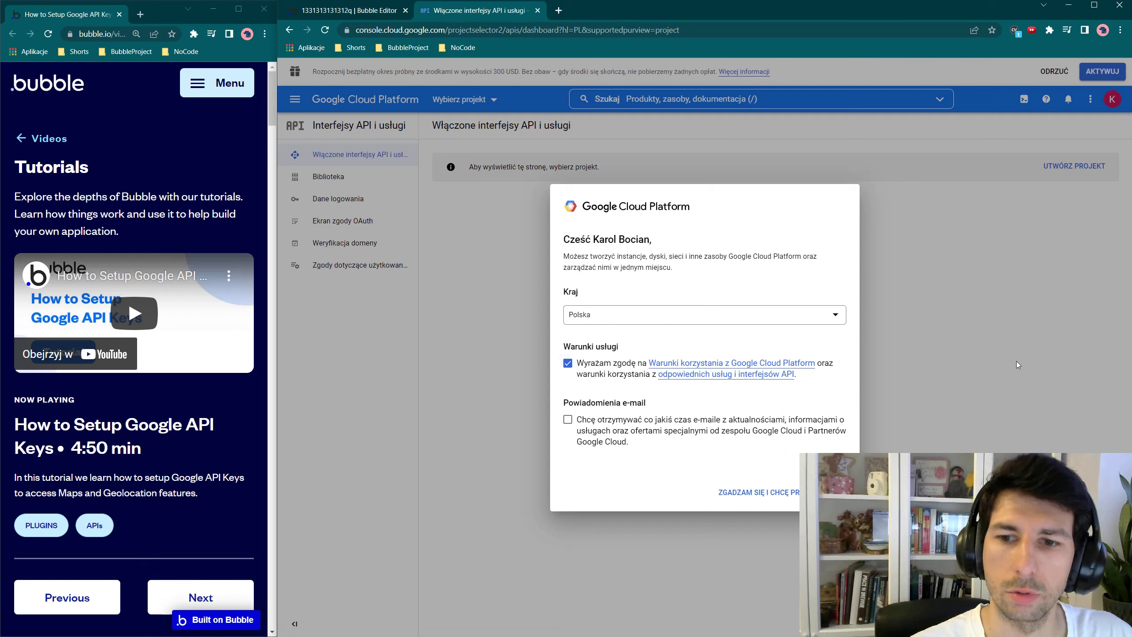
pyautogui.click(780, 493)
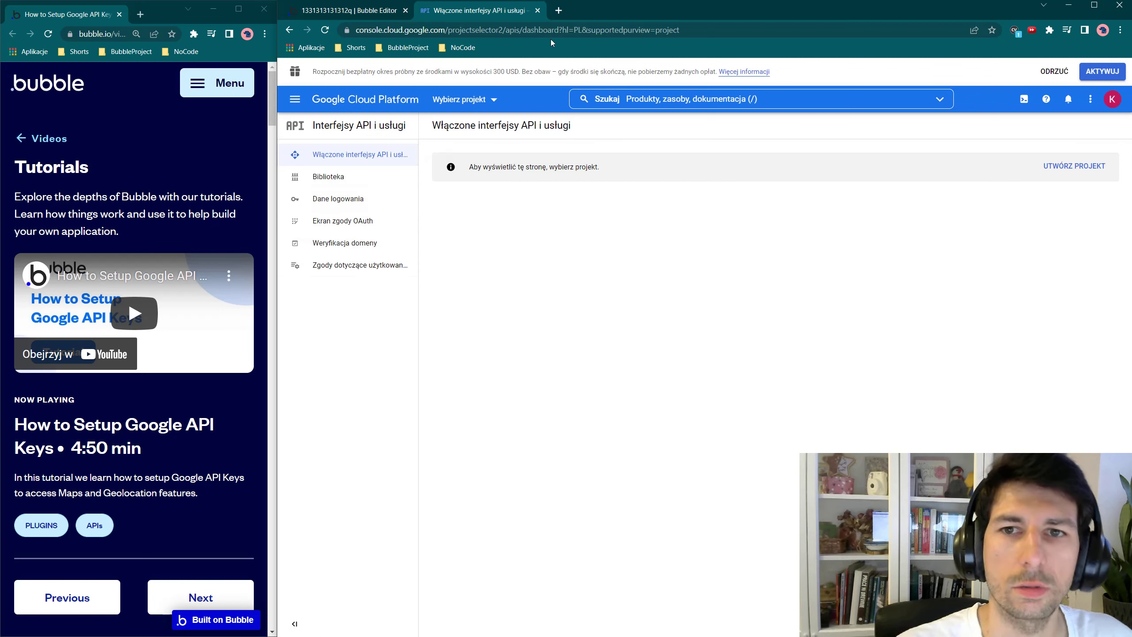
# Read the free trial offer in the console banner and open its more-information page in a separate tab.
pyautogui.click(732, 72)
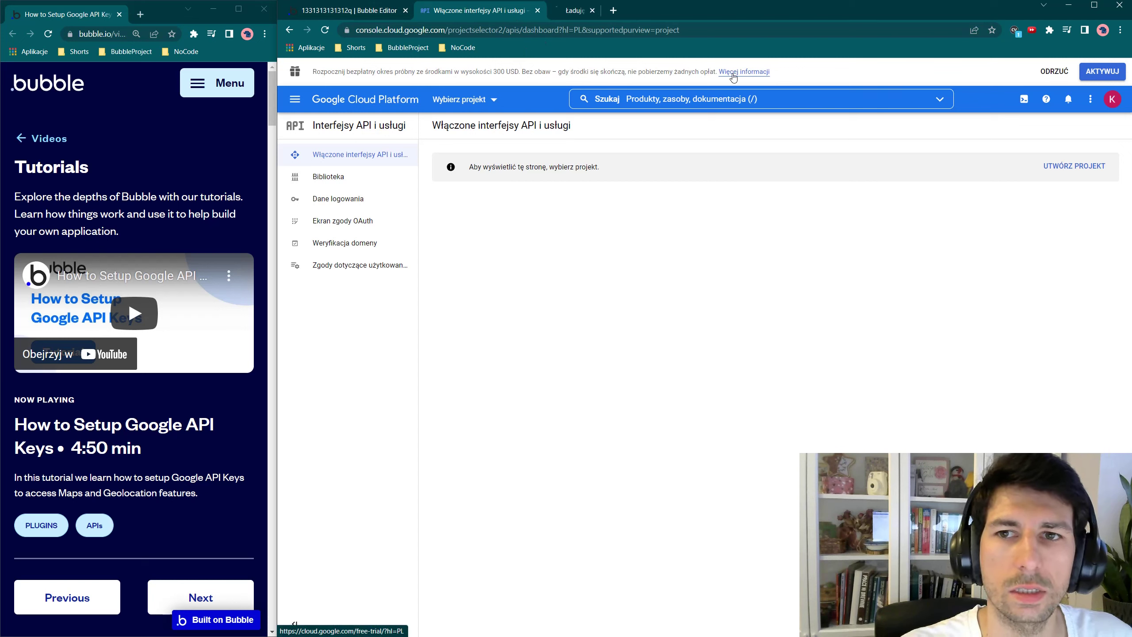
pyautogui.moveTo(328, 71); pyautogui.dragTo(520, 62)
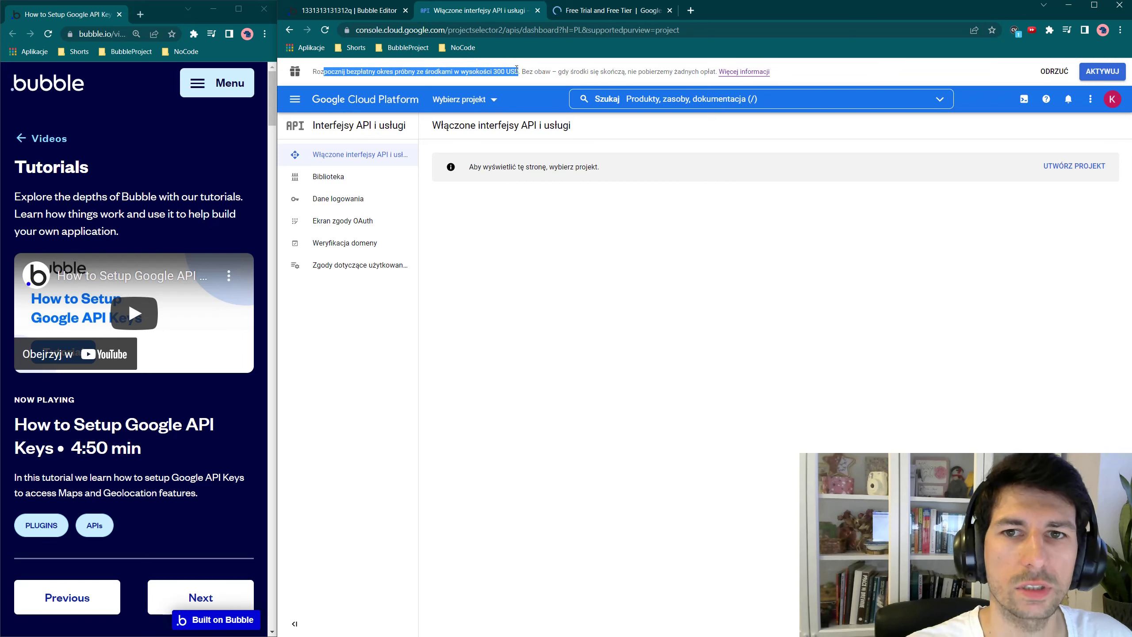
pyautogui.moveTo(622, 71); pyautogui.dragTo(649, 73)
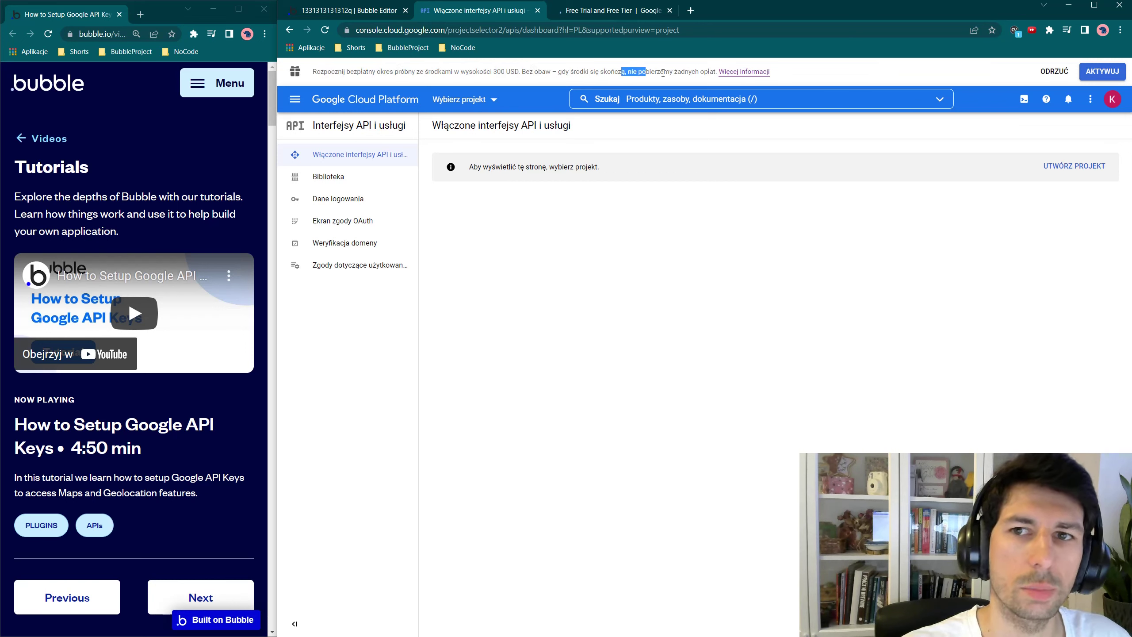
pyautogui.click(611, 10)
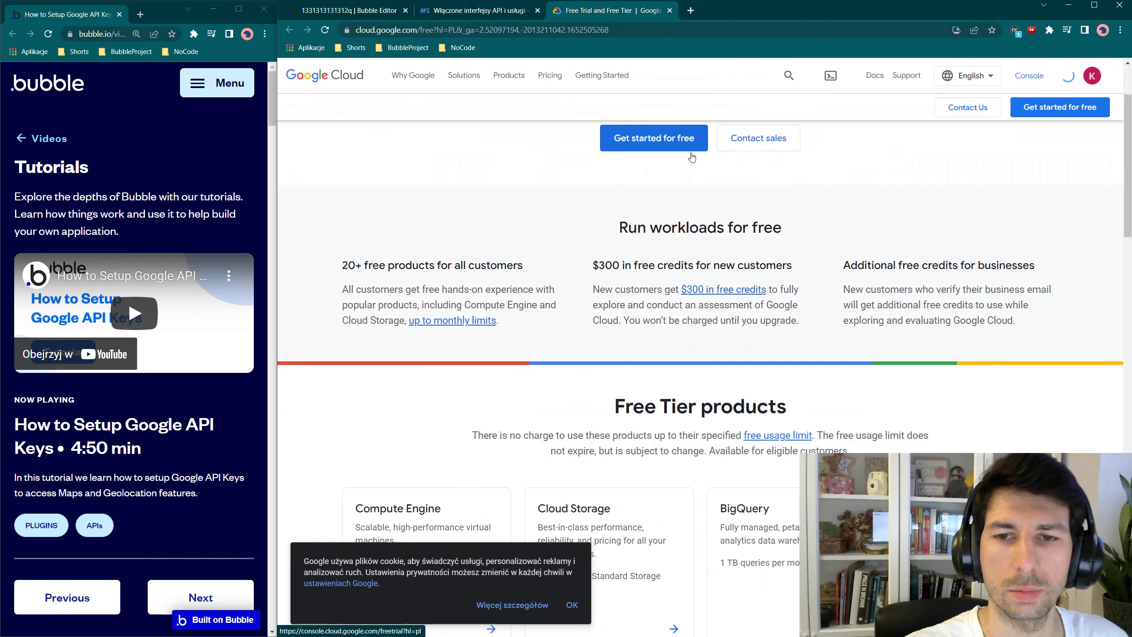
# Examine the "Run workloads for free" section covering free products, new-customer credits and additional business credits.
pyautogui.scroll(-2, 675, 218)
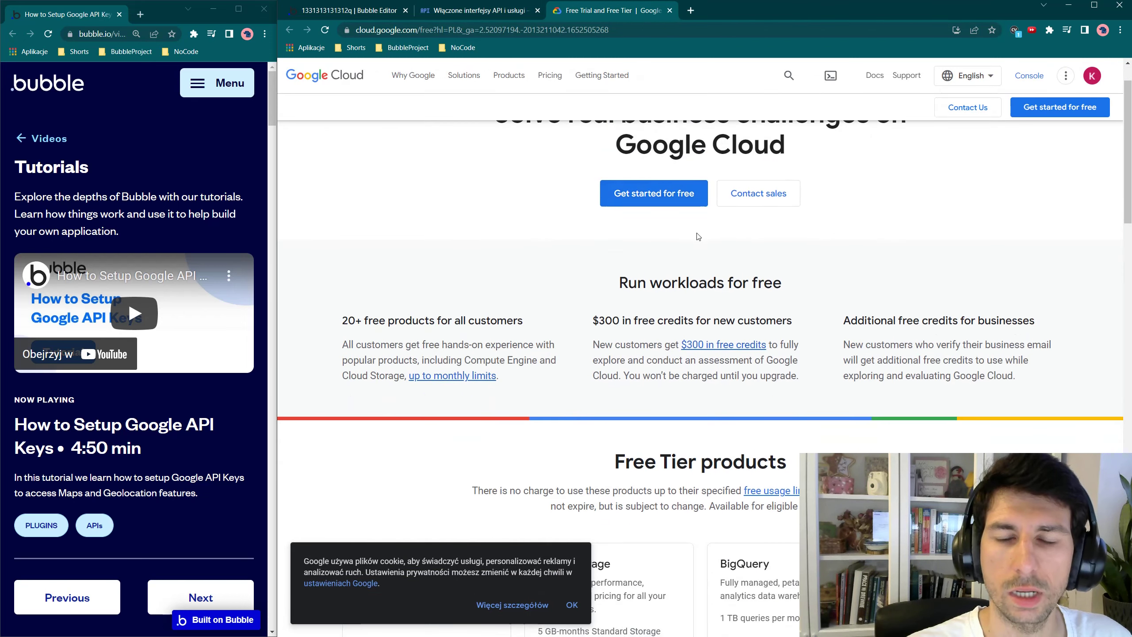
pyautogui.scroll(-1, 629, 296)
pyautogui.moveTo(364, 210); pyautogui.dragTo(454, 209)
pyautogui.click(504, 205)
pyautogui.moveTo(592, 210); pyautogui.dragTo(648, 210)
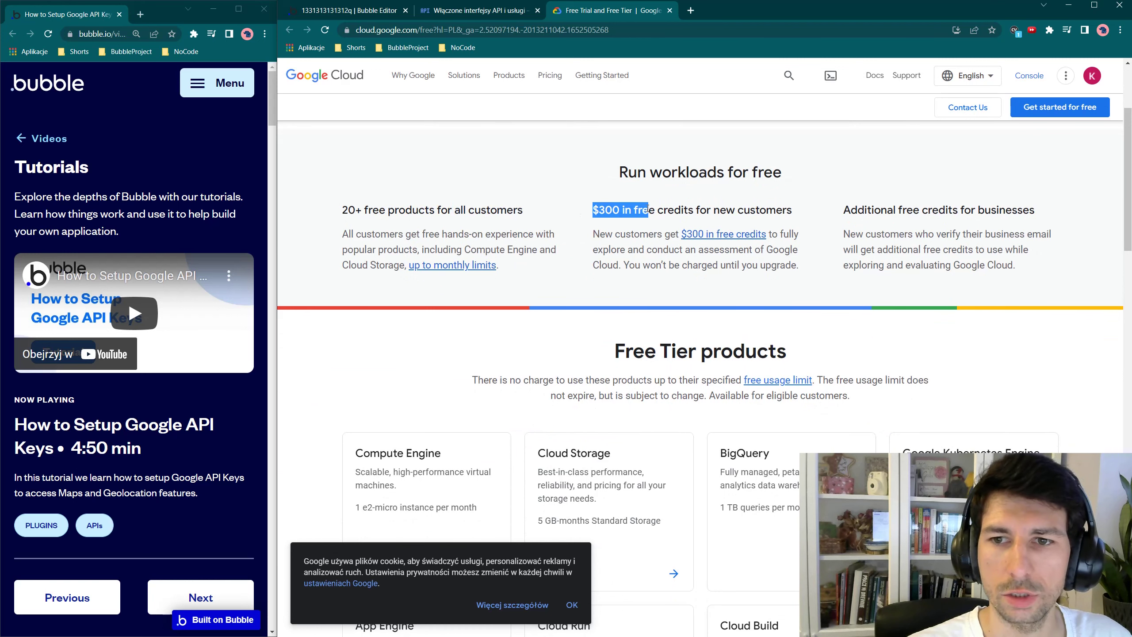
pyautogui.scroll(-1, 689, 218)
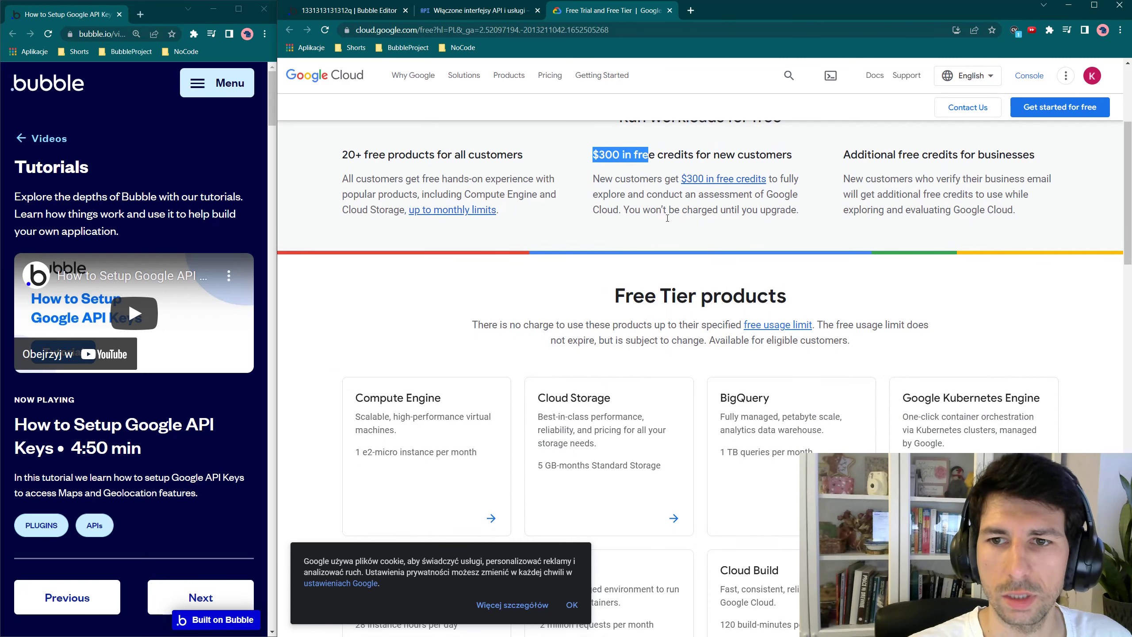
pyautogui.scroll(1, 811, 210)
pyautogui.moveTo(871, 210); pyautogui.dragTo(935, 270)
pyautogui.scroll(-5, 935, 270)
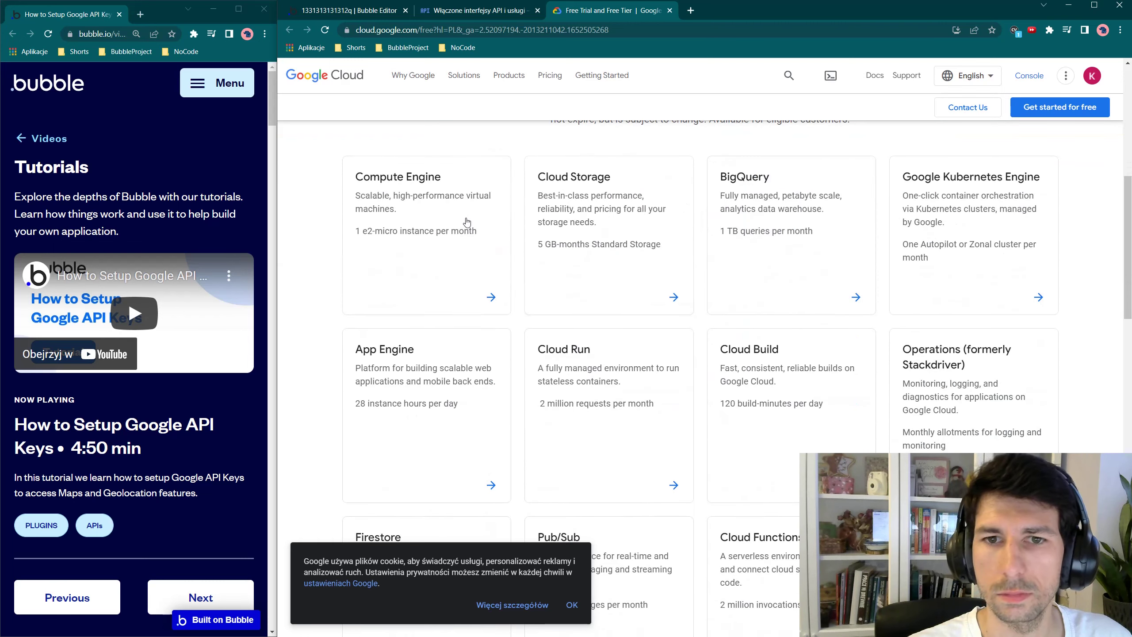
# Look through the Free Tier products and their usage allowances on the Google Cloud free trial page.
pyautogui.scroll(2, 521, 212)
pyautogui.scroll(-13, 520, 212)
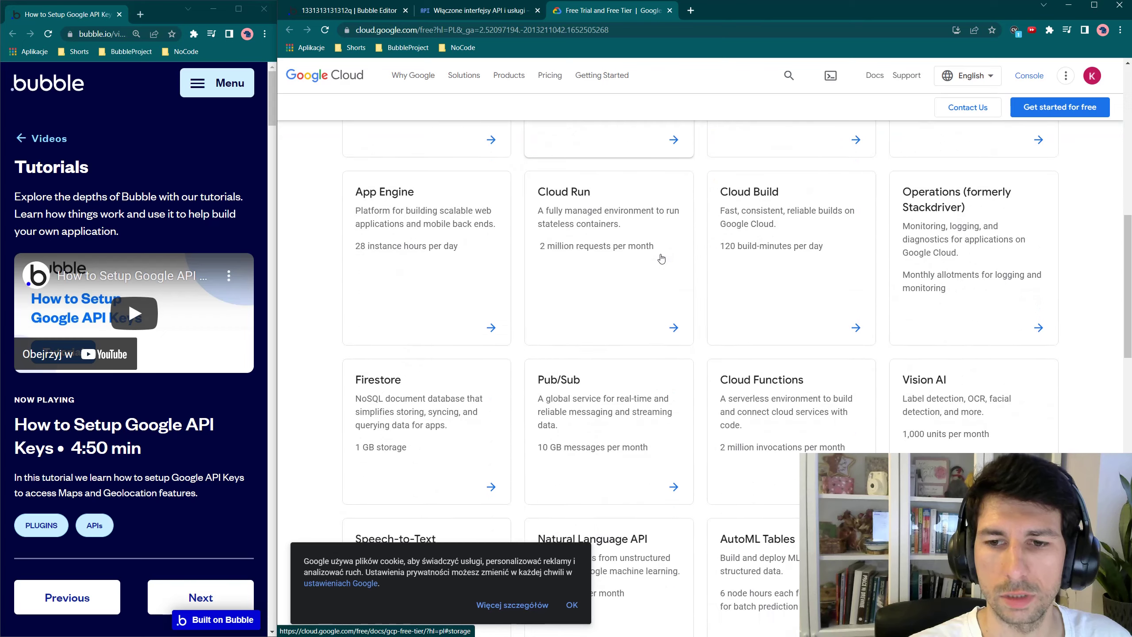
pyautogui.scroll(-8, 646, 256)
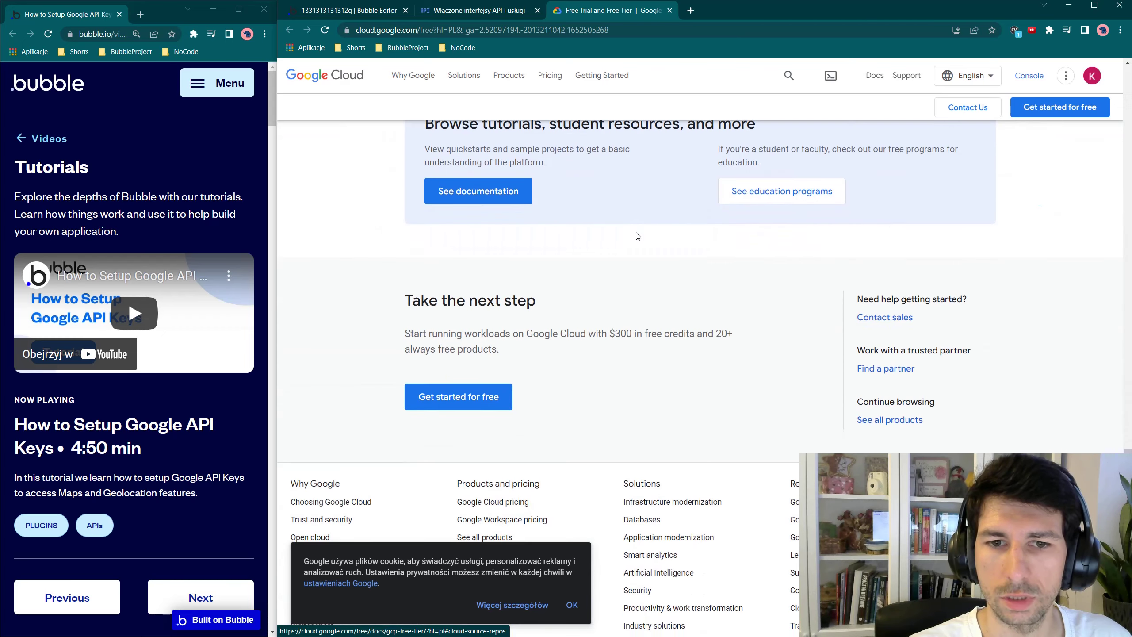
pyautogui.scroll(1, 625, 243)
pyautogui.scroll(-1, 637, 236)
pyautogui.scroll(-3, 635, 235)
pyautogui.scroll(20, 579, 223)
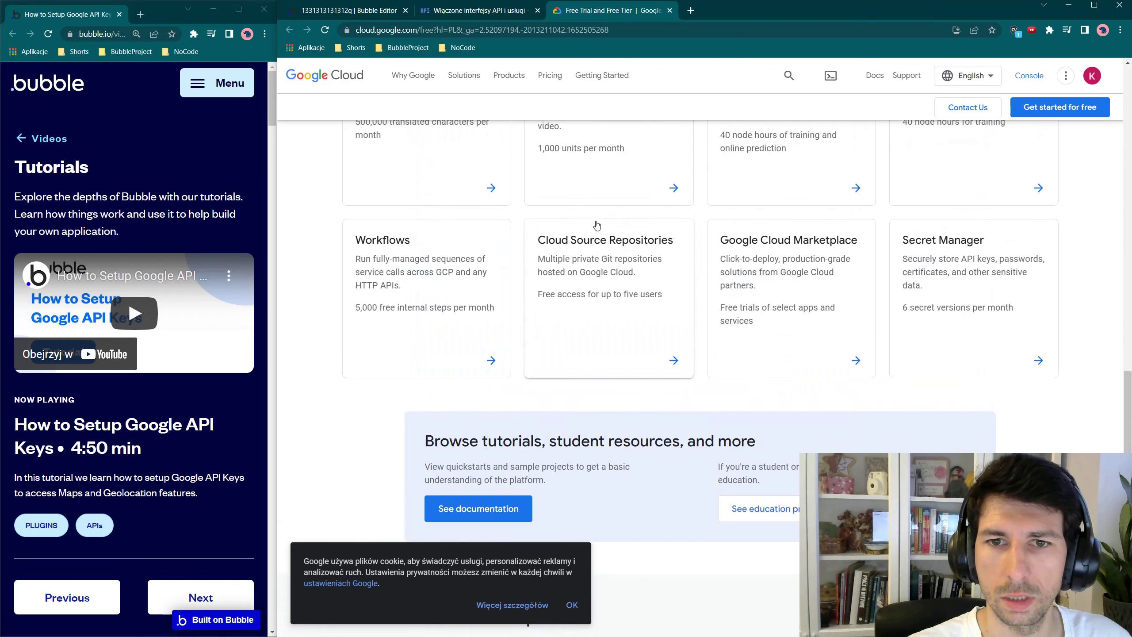
pyautogui.moveTo(783, 338); pyautogui.dragTo(774, 338)
pyautogui.scroll(-2, 611, 343)
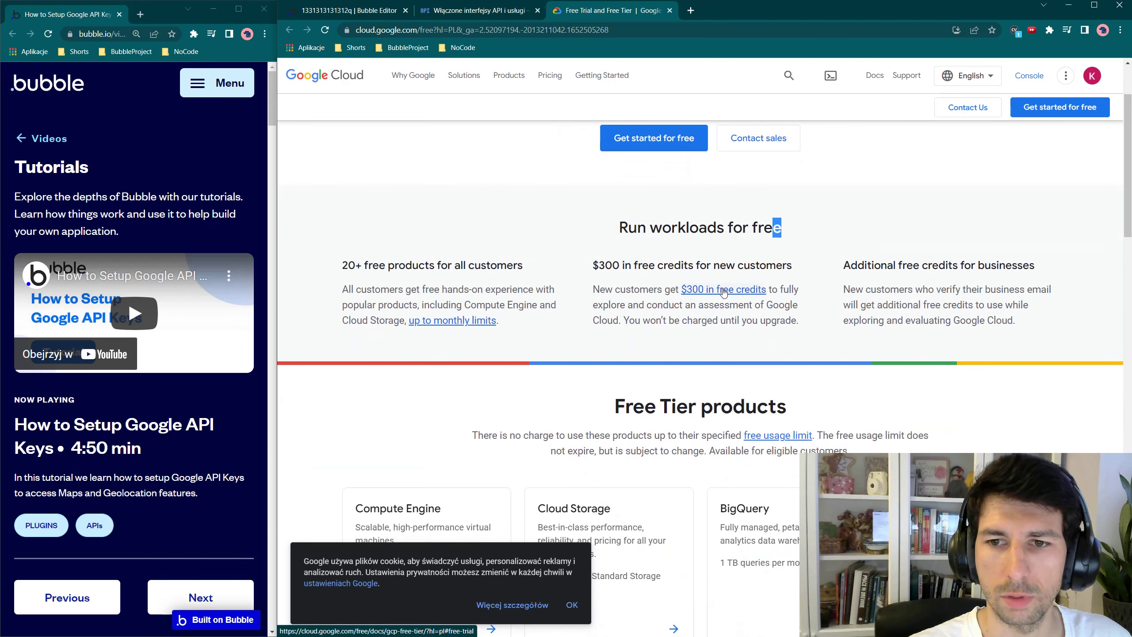
pyautogui.scroll(-4, 700, 297)
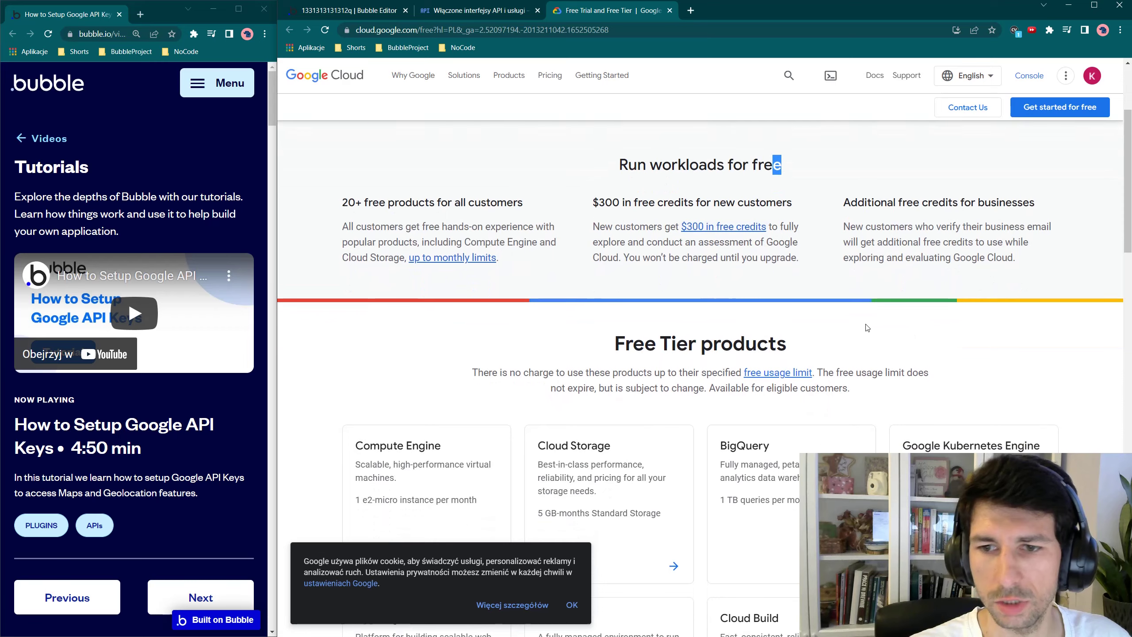
# Open the free usage limit documentation in a separate tab and examine the Google Cloud Free Program conditions.
pyautogui.keyDown('ctrl'); pyautogui.click(772, 275); pyautogui.keyUp('ctrl')
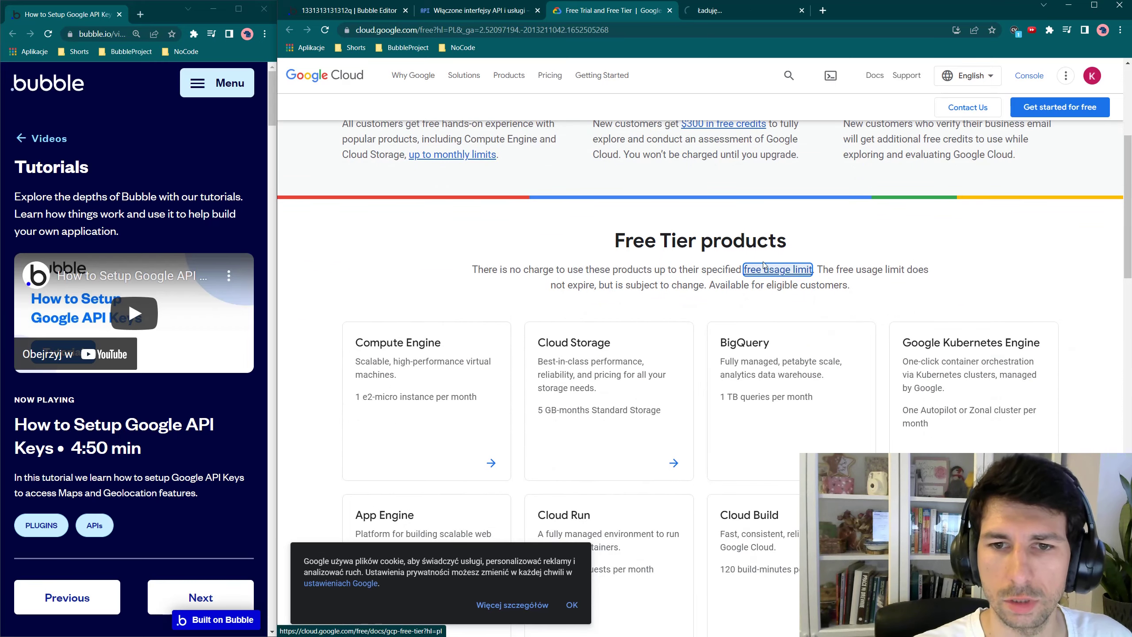
pyautogui.click(713, 9)
pyautogui.scroll(-3, 485, 170)
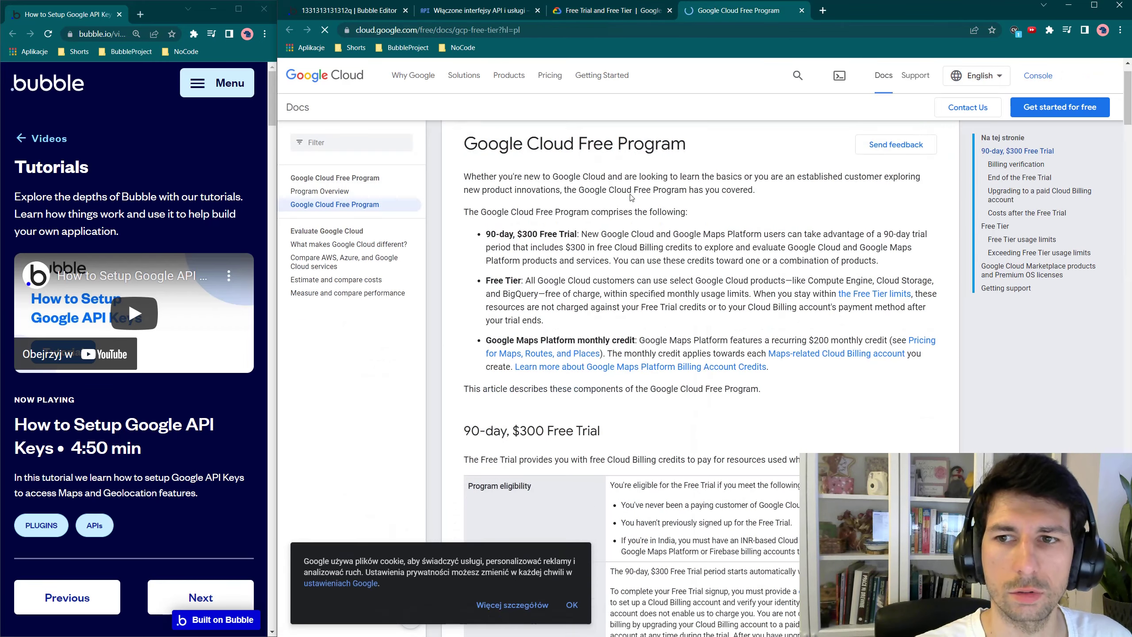
pyautogui.scroll(2, 490, 178)
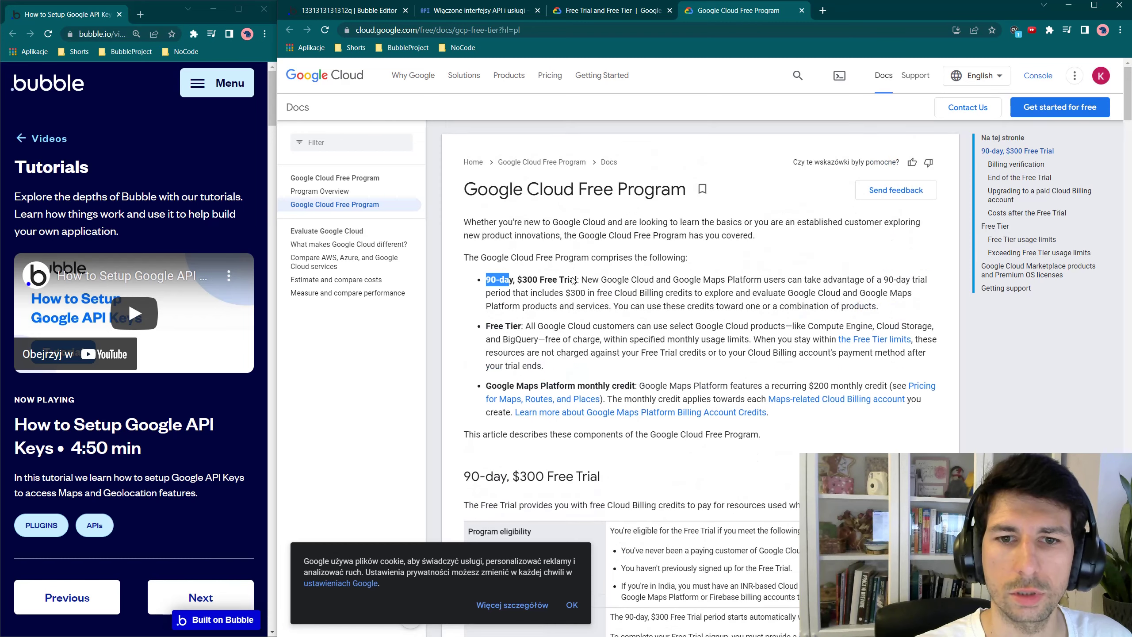
pyautogui.moveTo(495, 290); pyautogui.dragTo(552, 280)
pyautogui.click(552, 296)
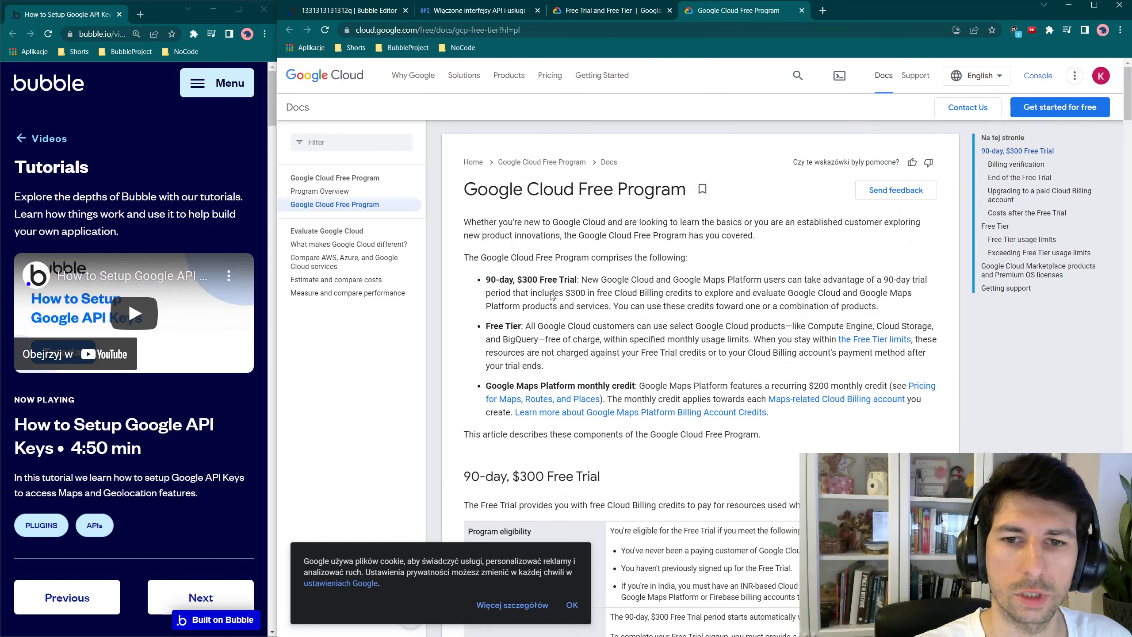
pyautogui.scroll(-4, 504, 304)
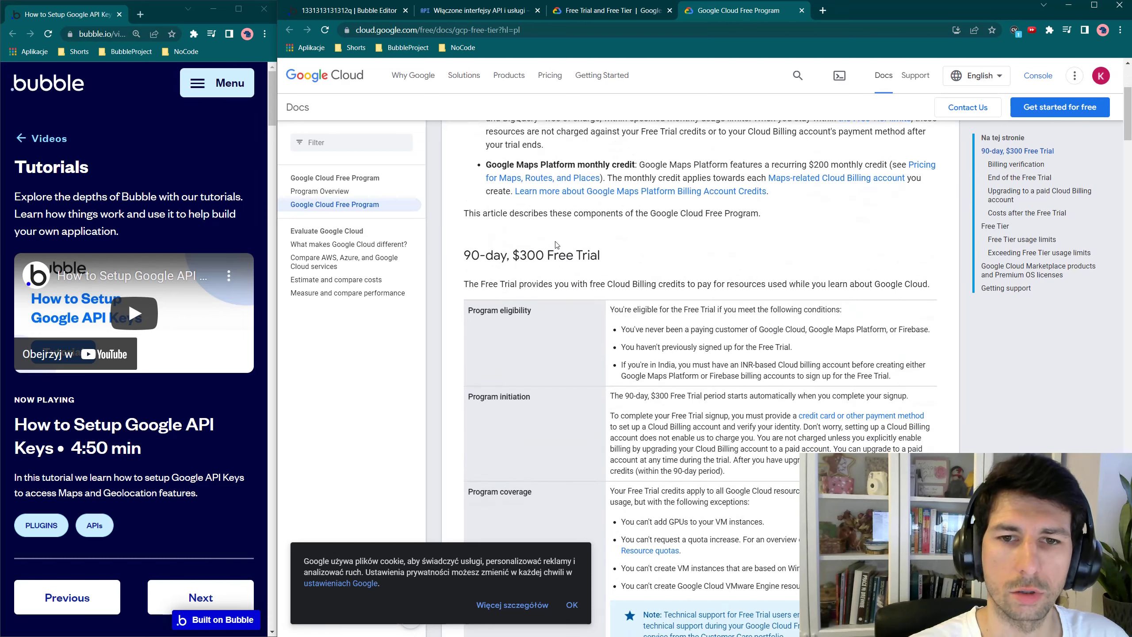
pyautogui.scroll(-20, 535, 240)
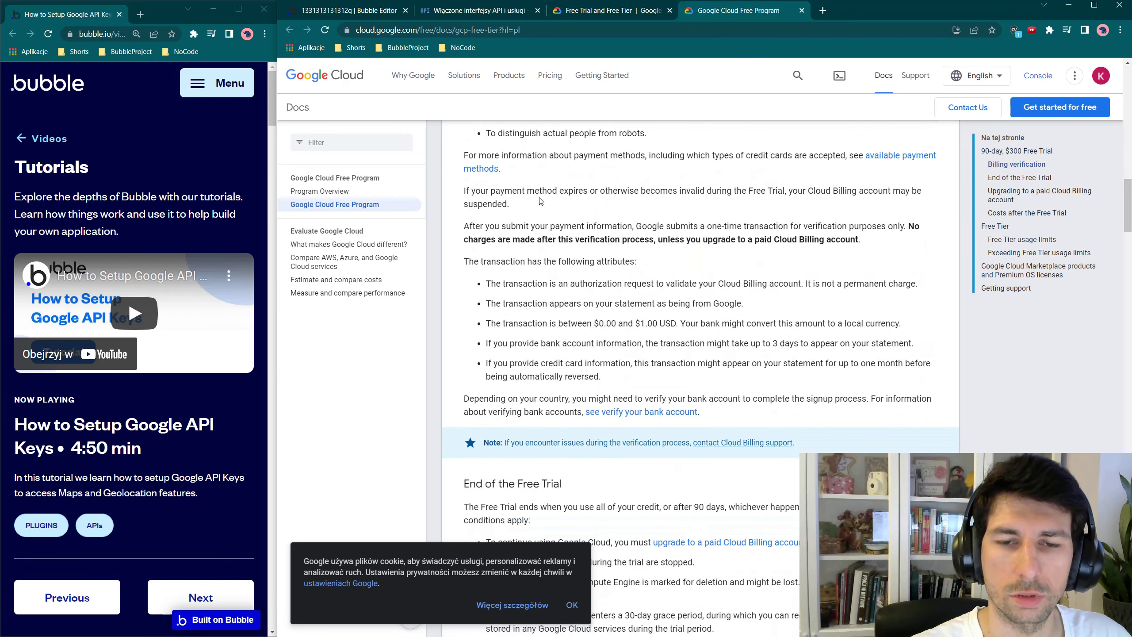
# Close the Free Program documentation and start the free Google Cloud sign-up from the free trial page.
pyautogui.hotkey('ctrl', 'w')
pyautogui.scroll(6, 691, 223)
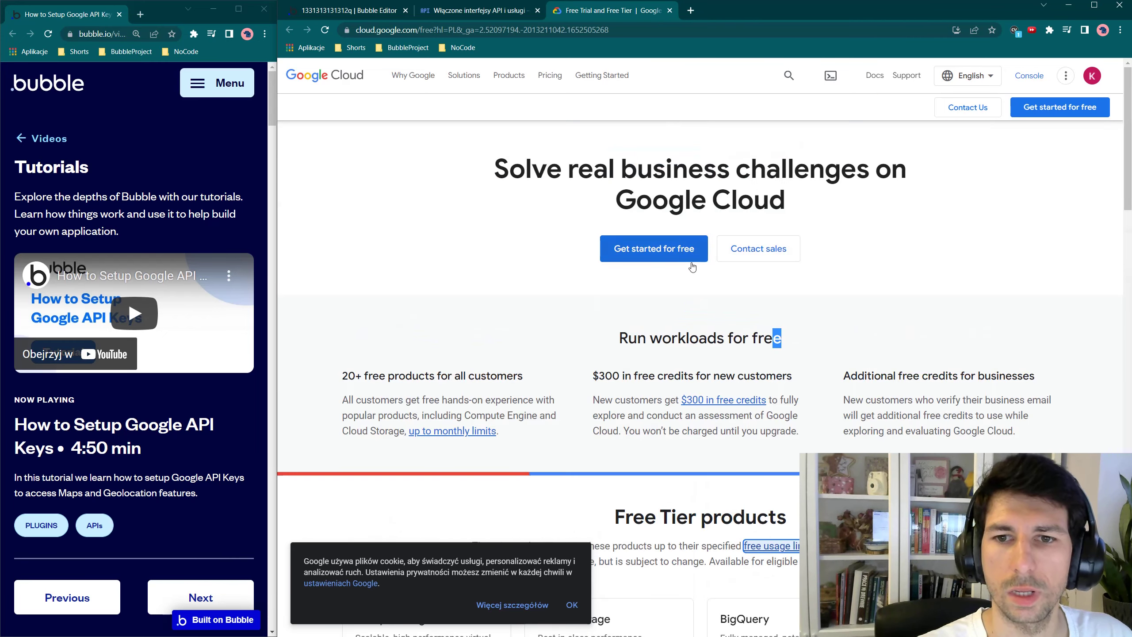
pyautogui.click(647, 250)
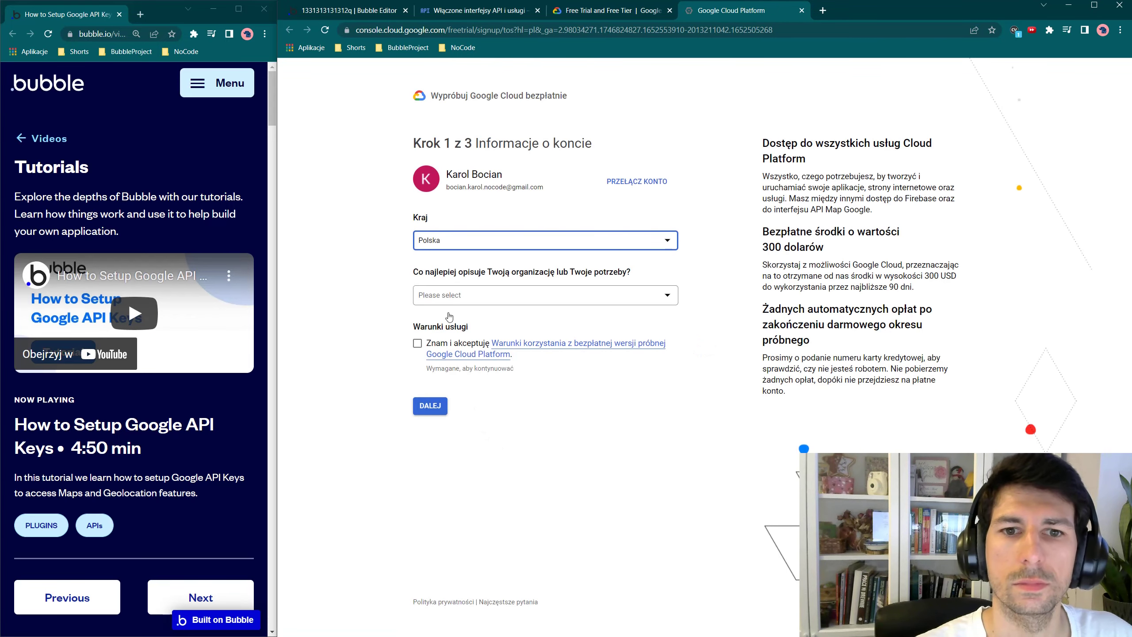
# Keep Polska as the country and set the organization type to Startup in the free trial account details.
pyautogui.click(453, 244)
pyautogui.click(434, 256)
pyautogui.click(437, 294)
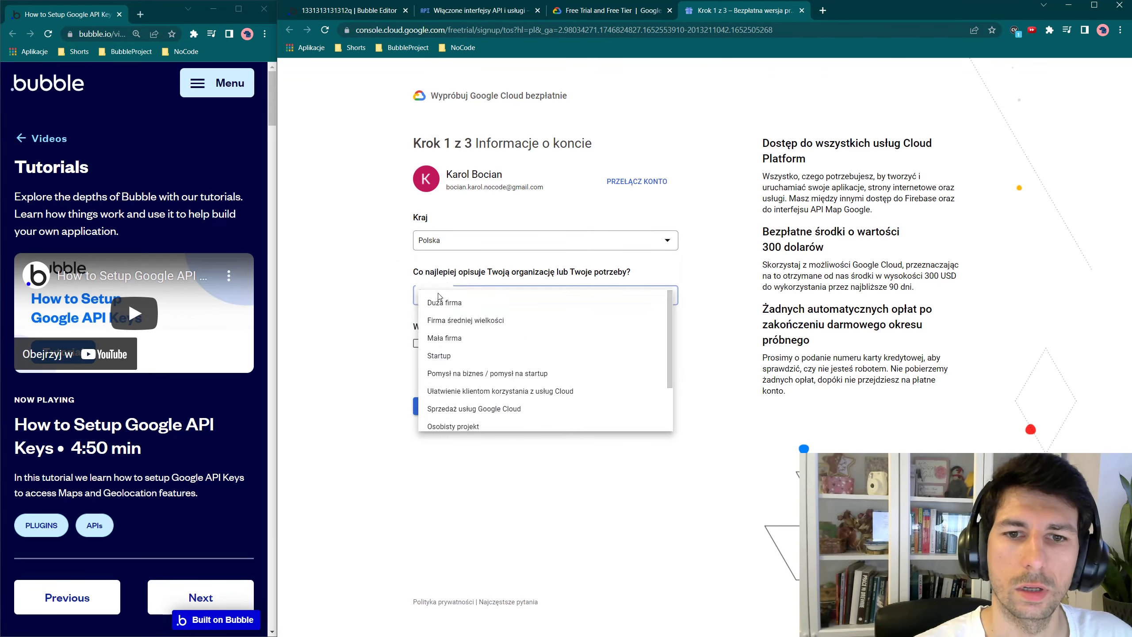
pyautogui.click(490, 356)
pyautogui.click(469, 391)
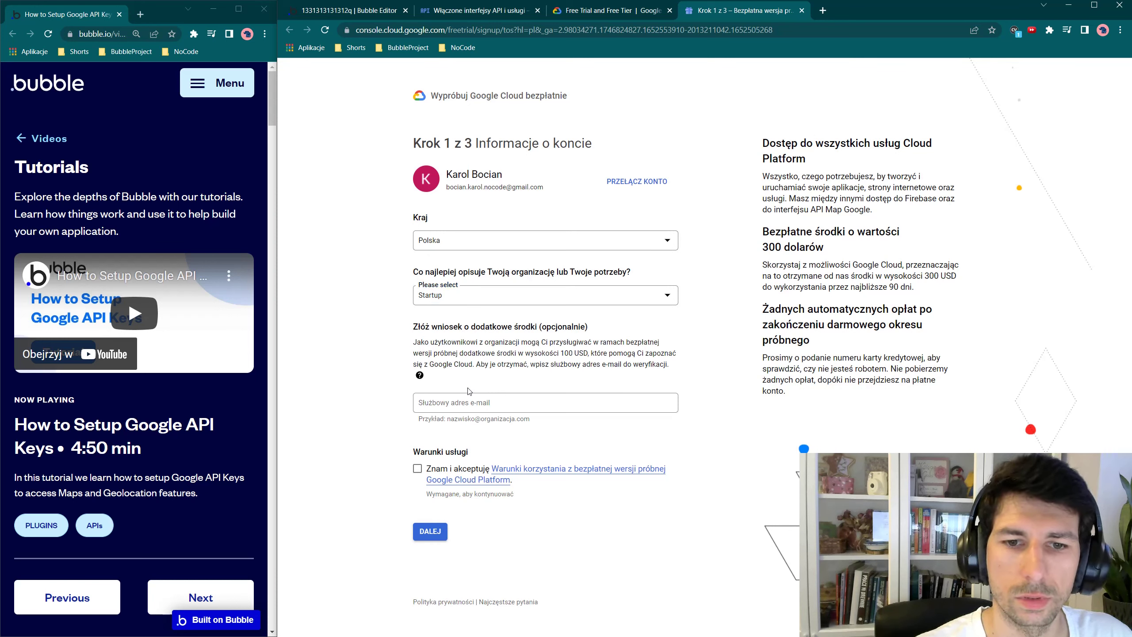
# Accept the free trial terms of service without a work e-mail and proceed to the phone number field for identity verification.
pyautogui.click(469, 397)
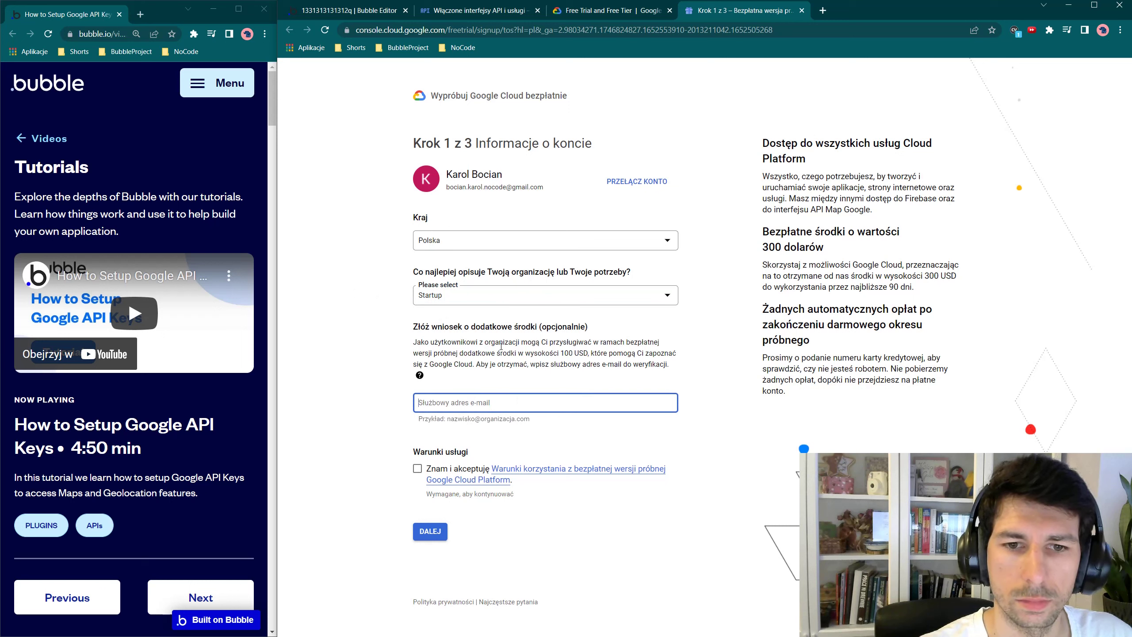
pyautogui.click(417, 473)
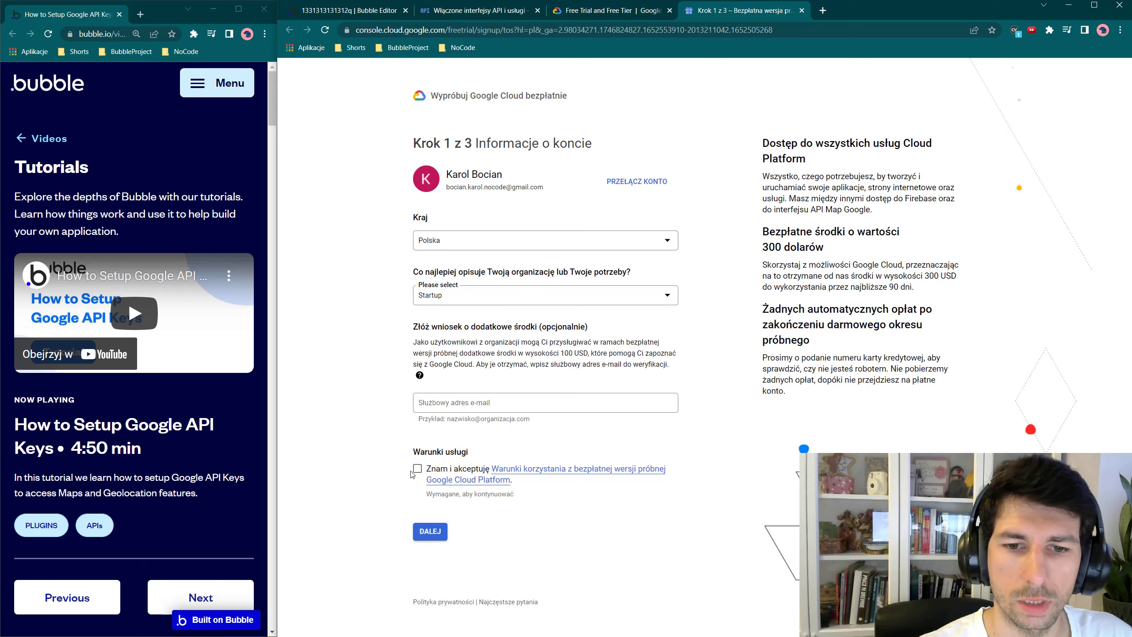
pyautogui.click(417, 472)
pyautogui.click(431, 532)
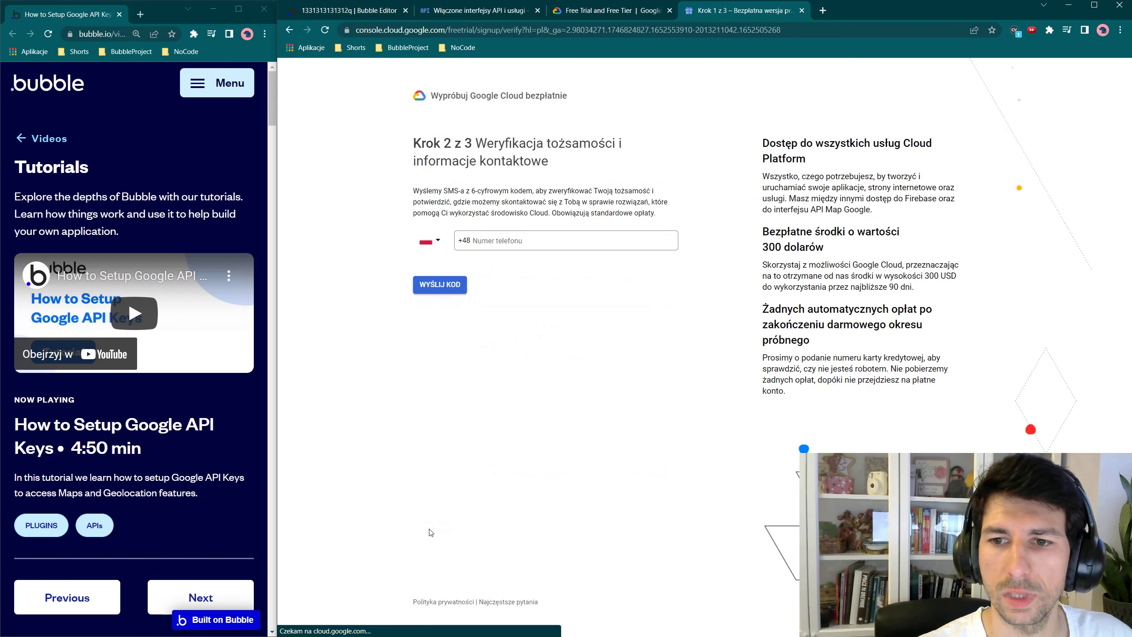
pyautogui.click(485, 240)
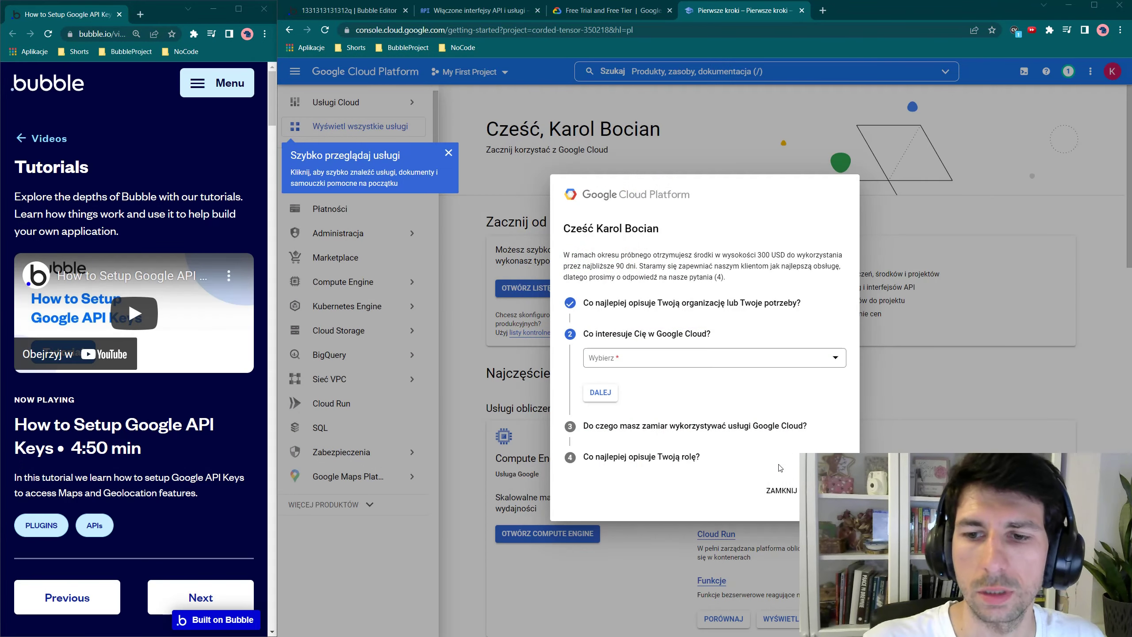
# Dismiss the welcome survey, the interactive tutorial offer and the service browsing hint in the Google Cloud console.
pyautogui.click(782, 490)
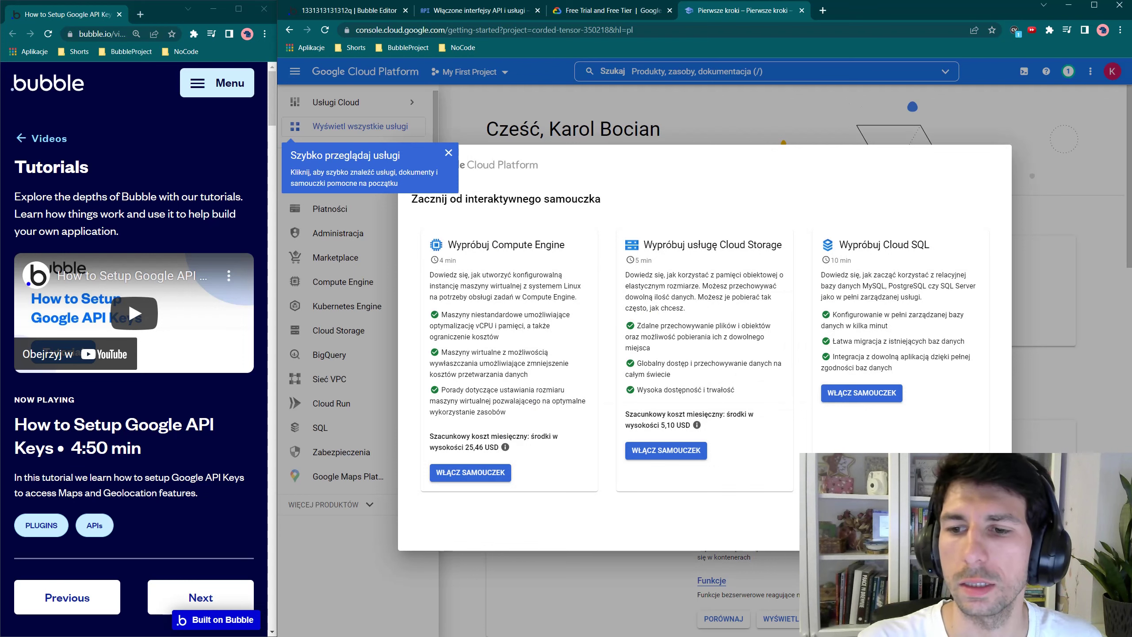
pyautogui.press('Escape')
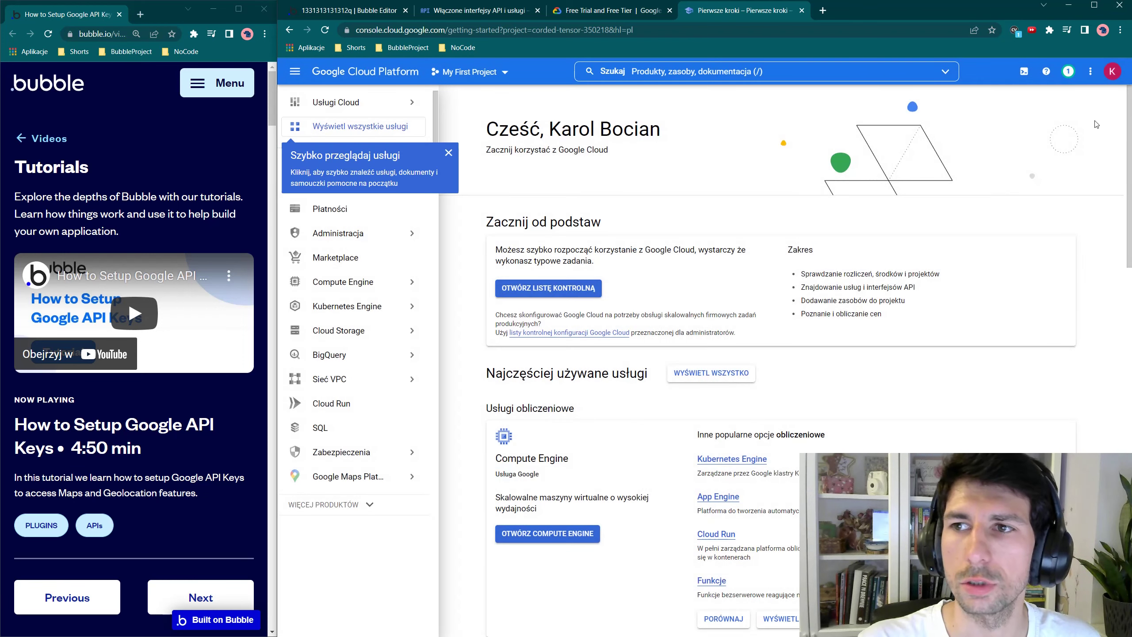
pyautogui.click(449, 154)
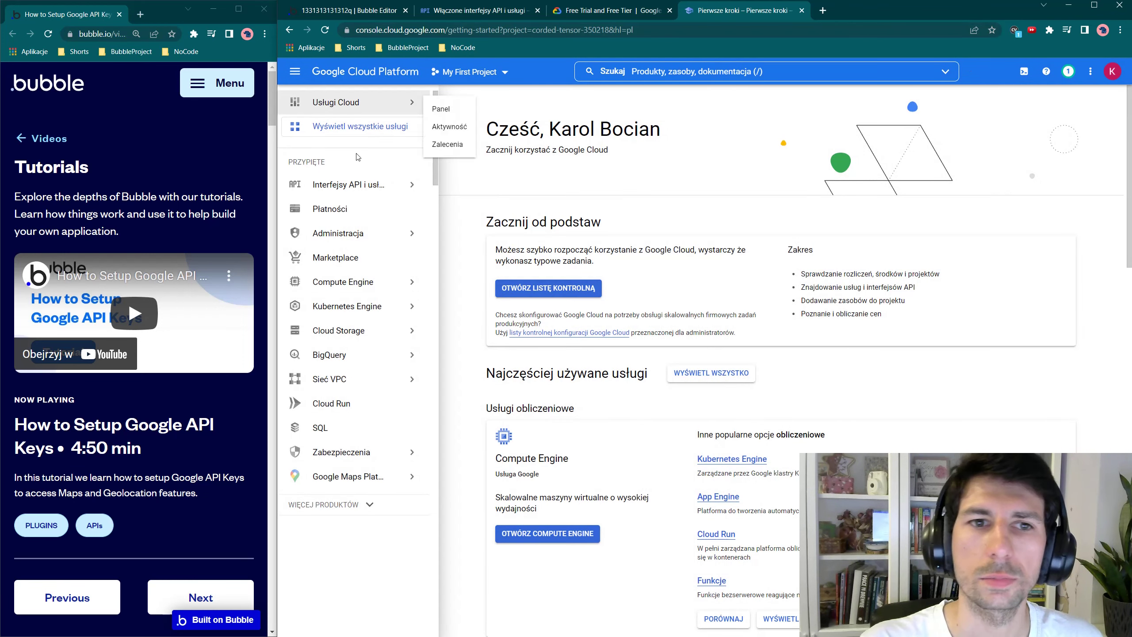
# Open the project's enabled APIs and services overview and look through the charts and the list of APIs.
pyautogui.moveTo(335, 198)
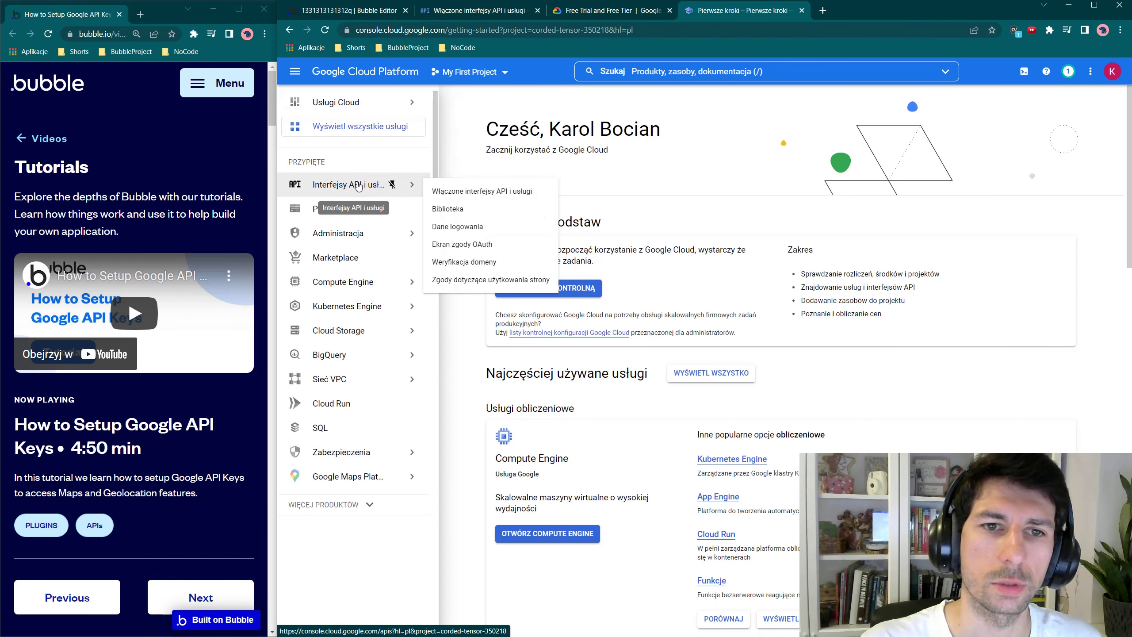
pyautogui.click(484, 192)
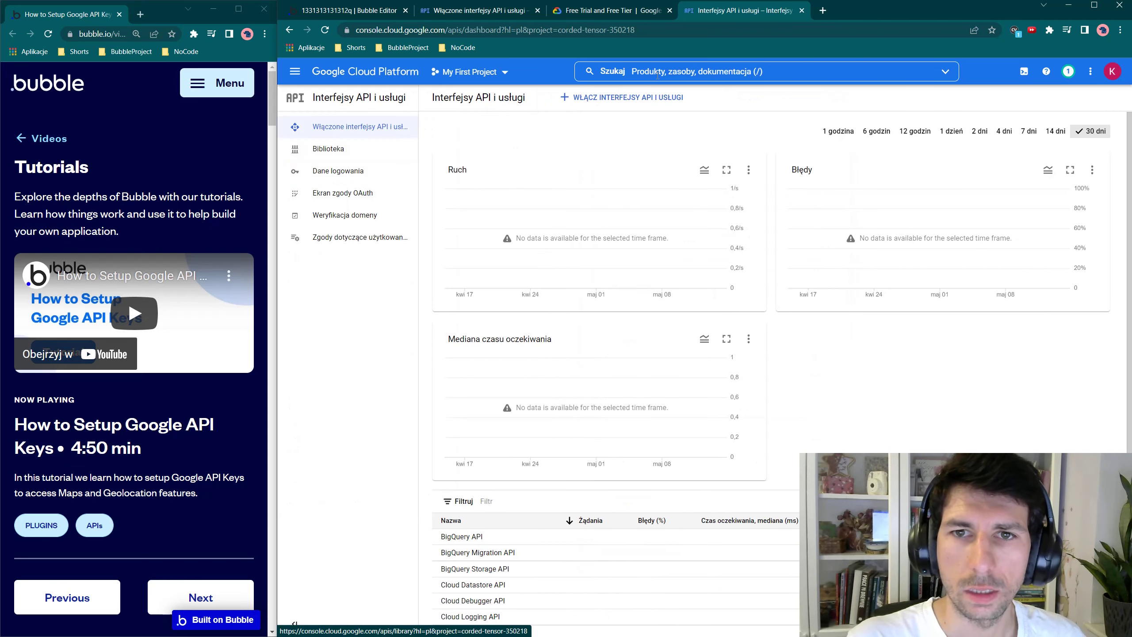
pyautogui.scroll(-4, 579, 402)
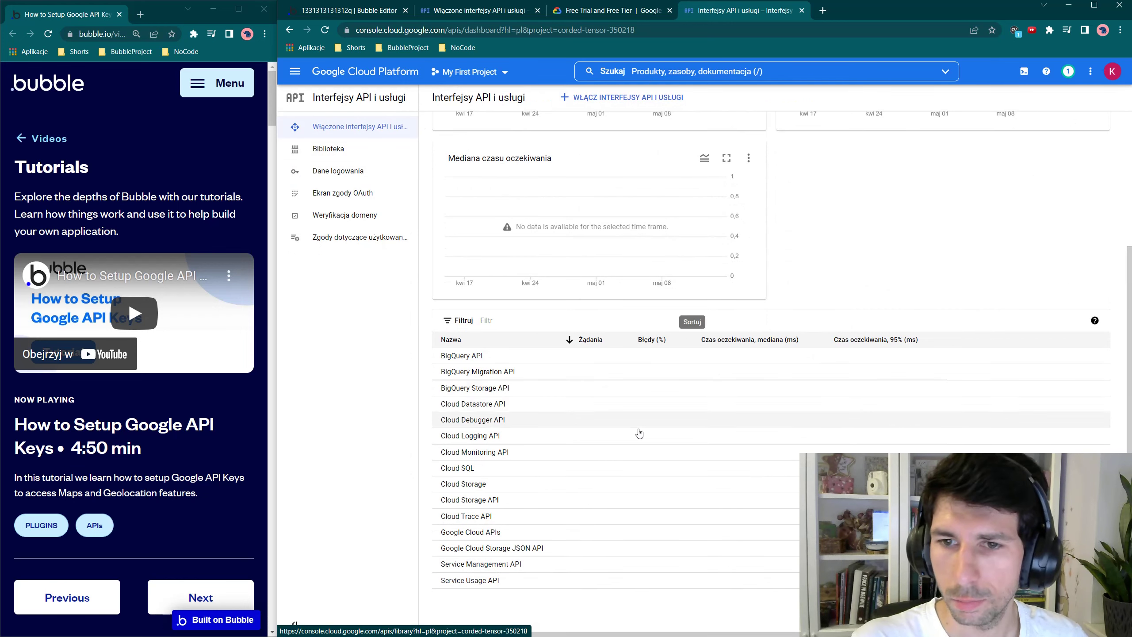
pyautogui.scroll(4, 639, 433)
pyautogui.scroll(-4, 580, 313)
pyautogui.scroll(4, 557, 223)
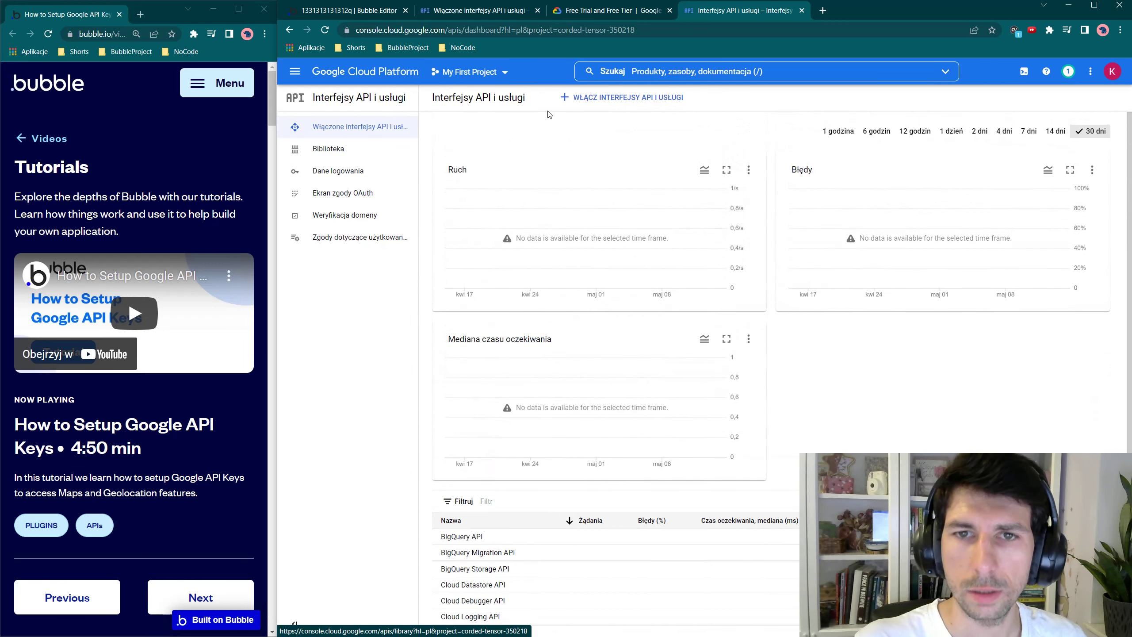
# Search the API library for "geocoding api" and open the Geocoding API and Maps JavaScript API pages in separate tabs.
pyautogui.click(566, 99)
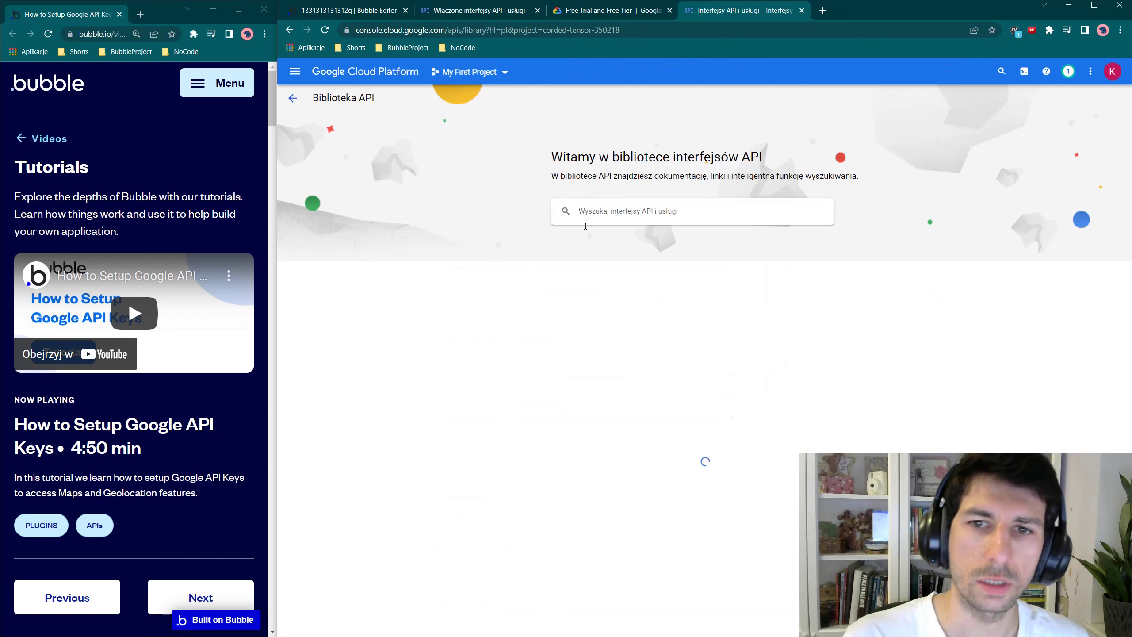
pyautogui.click(593, 214)
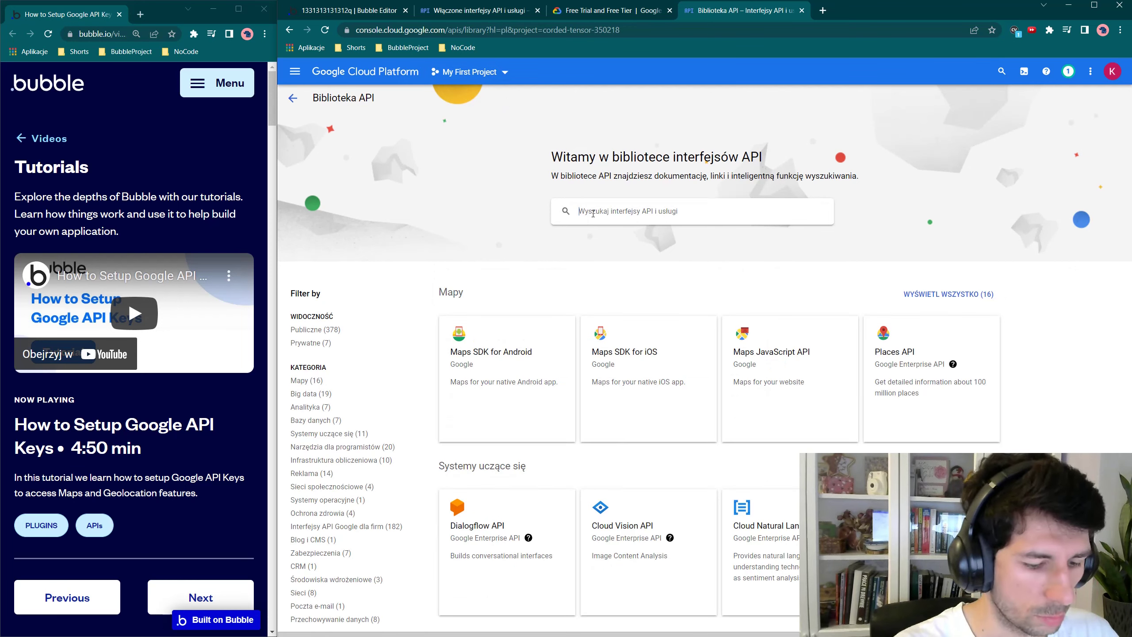
pyautogui.write('geoc')
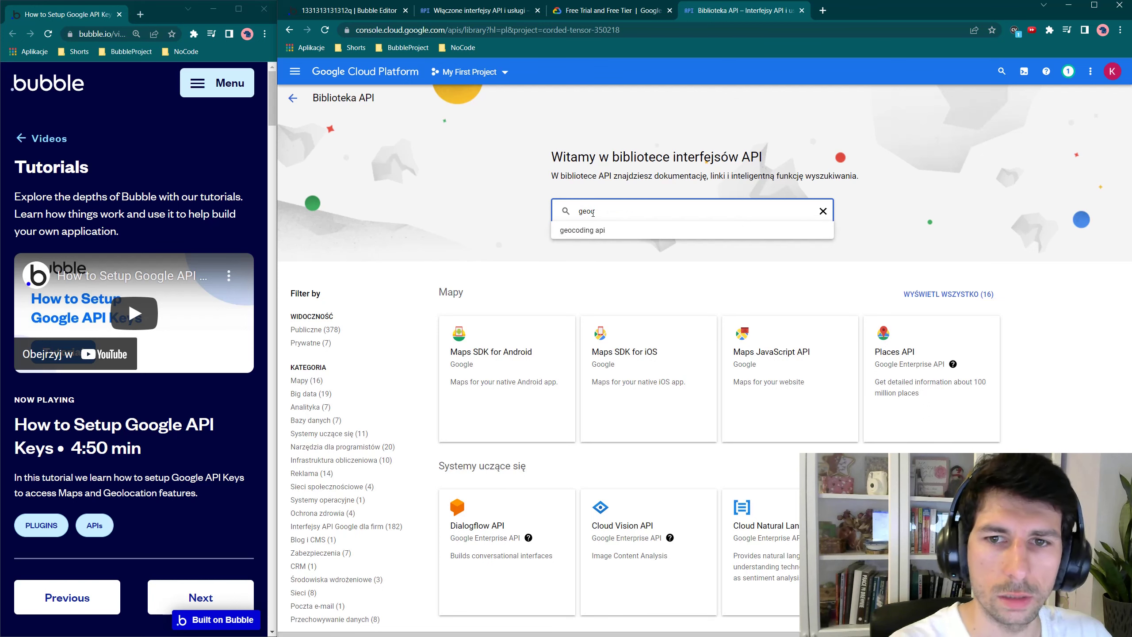
pyautogui.click(595, 229)
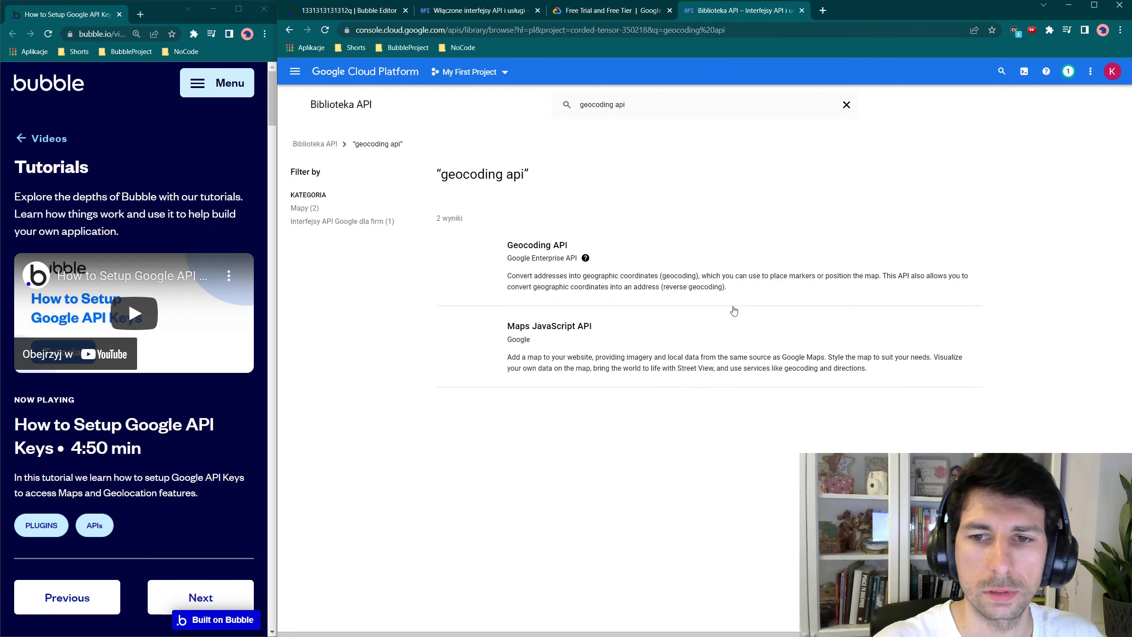
pyautogui.middleClick(540, 246)
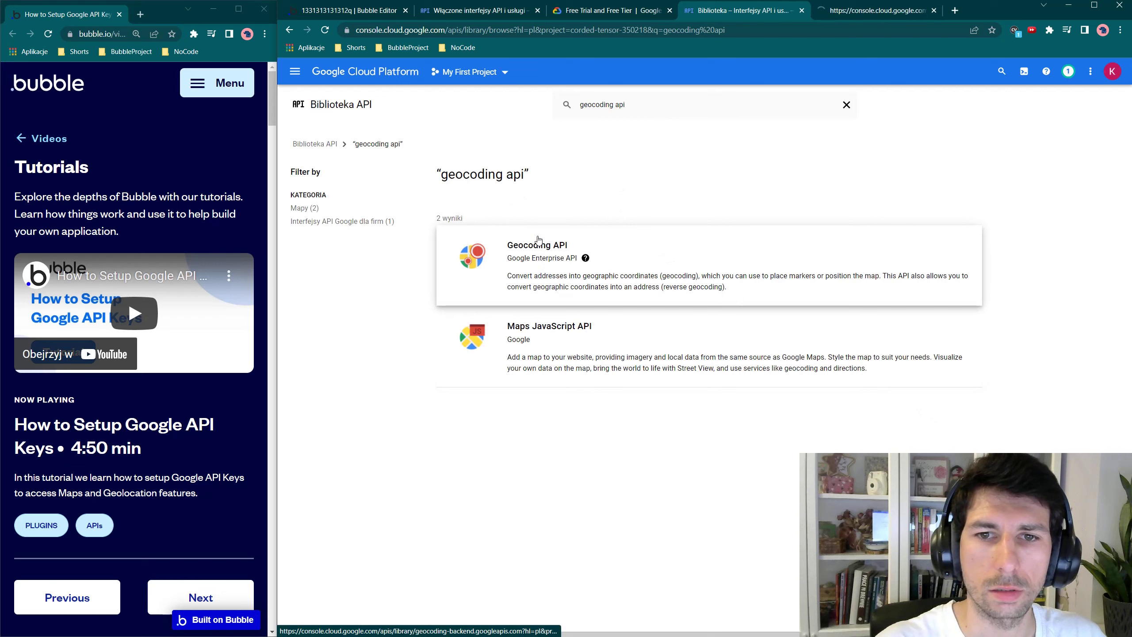
pyautogui.middleClick(531, 339)
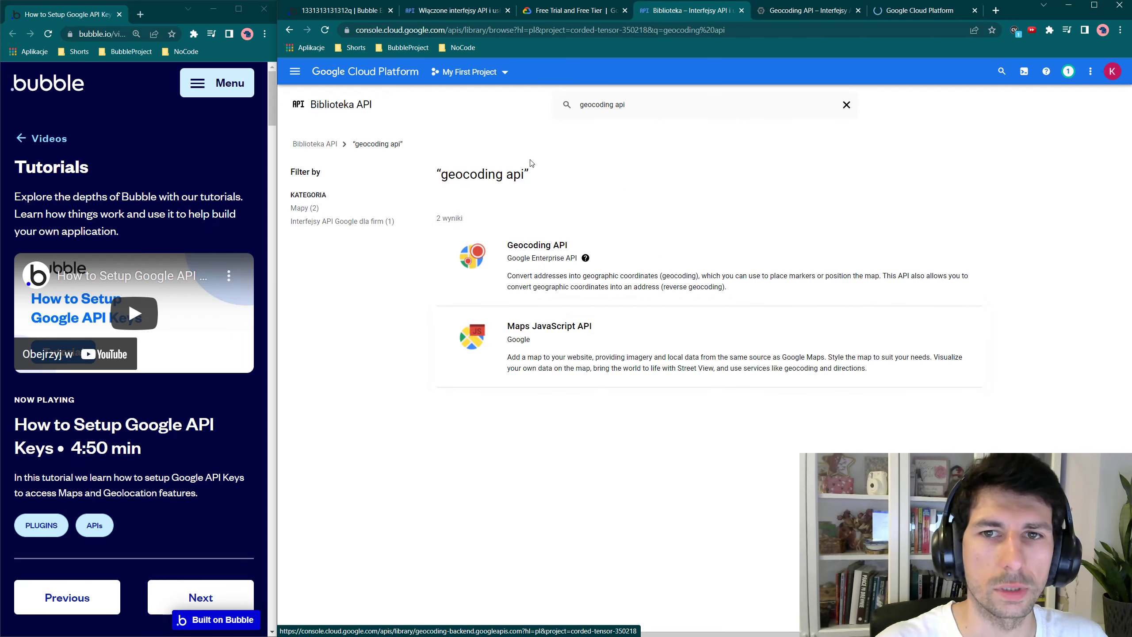
# Search the API library for "places api" and open the Places API page in a separate tab.
pyautogui.press('/')
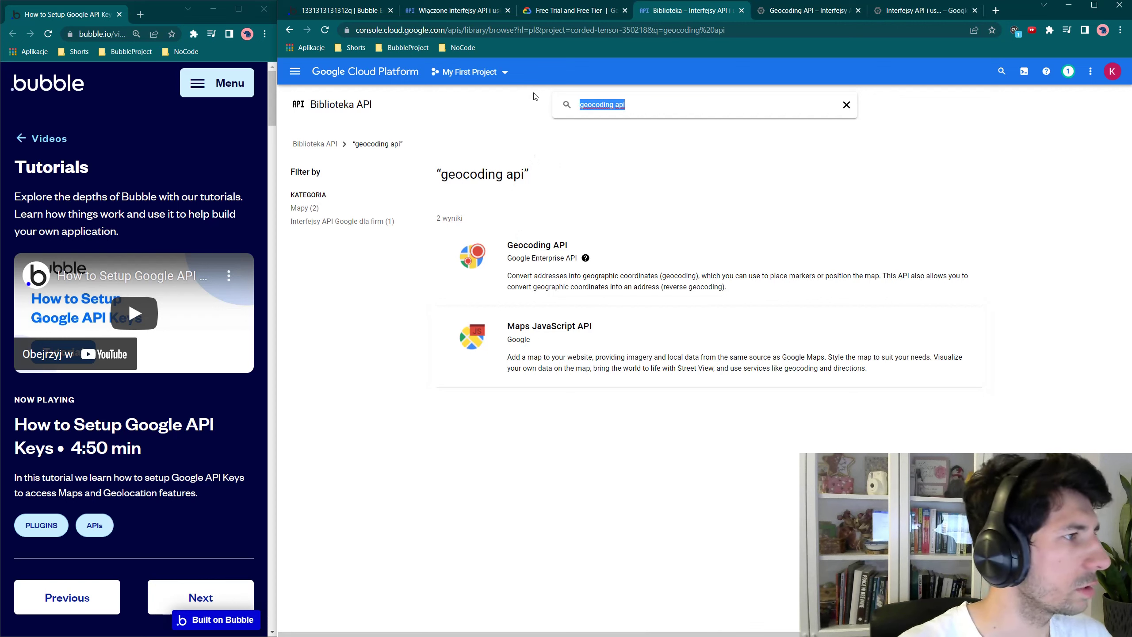
pyautogui.write('place')
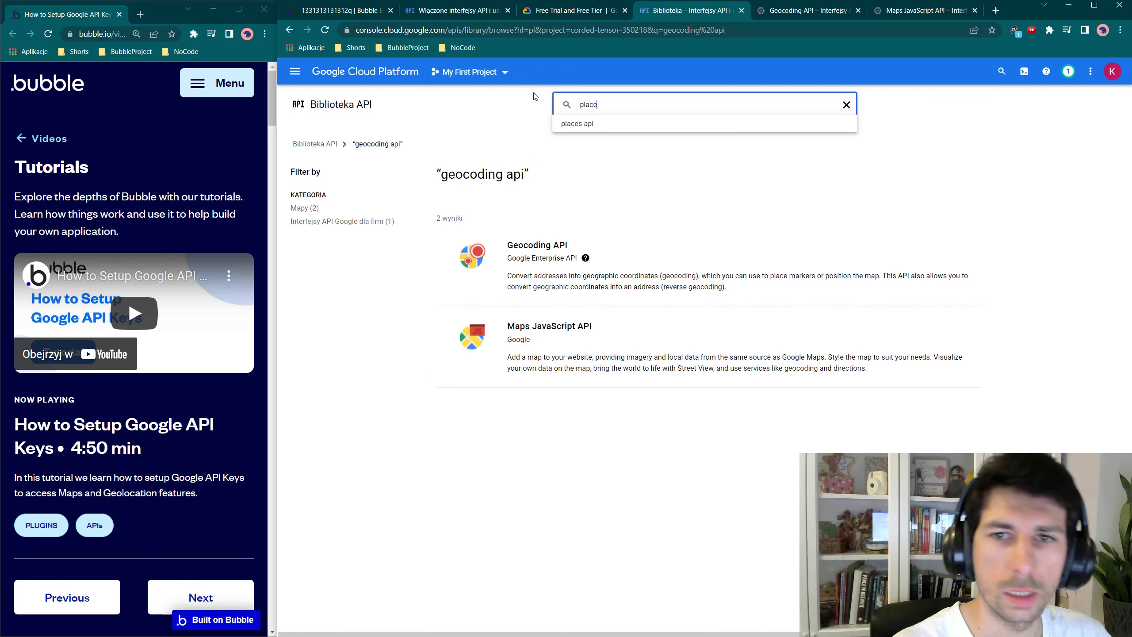
pyautogui.write('s api')
pyautogui.press('Return')
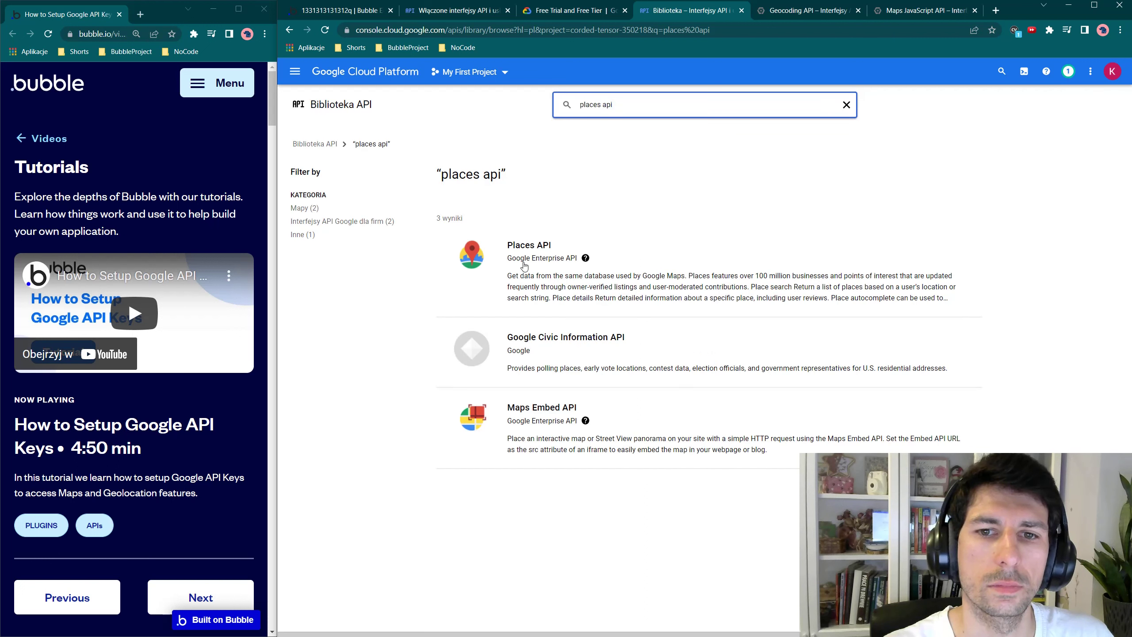
pyautogui.middleClick(529, 249)
# Search the API library for "geolocation api" and open the Geolocation API page in a separate tab.
pyautogui.click(618, 99)
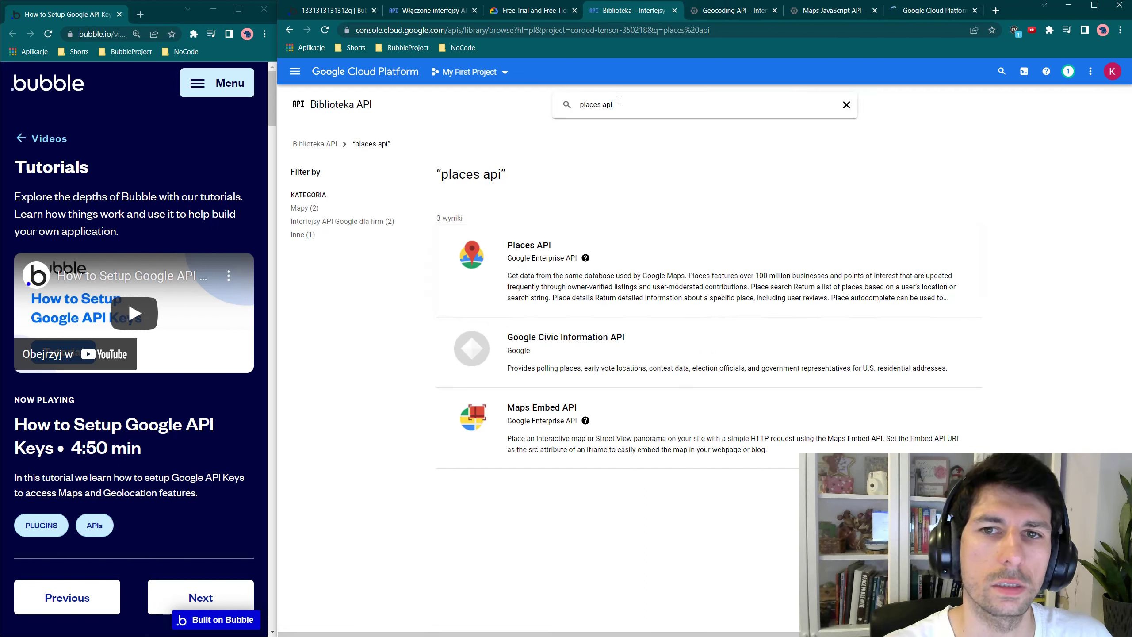
pyautogui.tripleClick(627, 106)
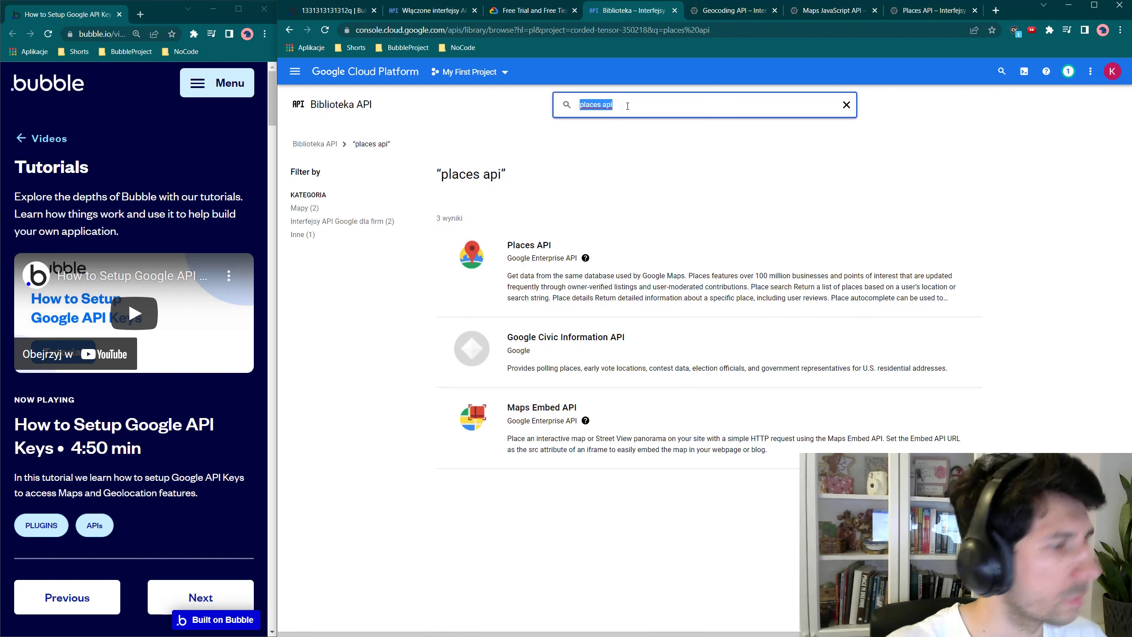
pyautogui.write('geolocat')
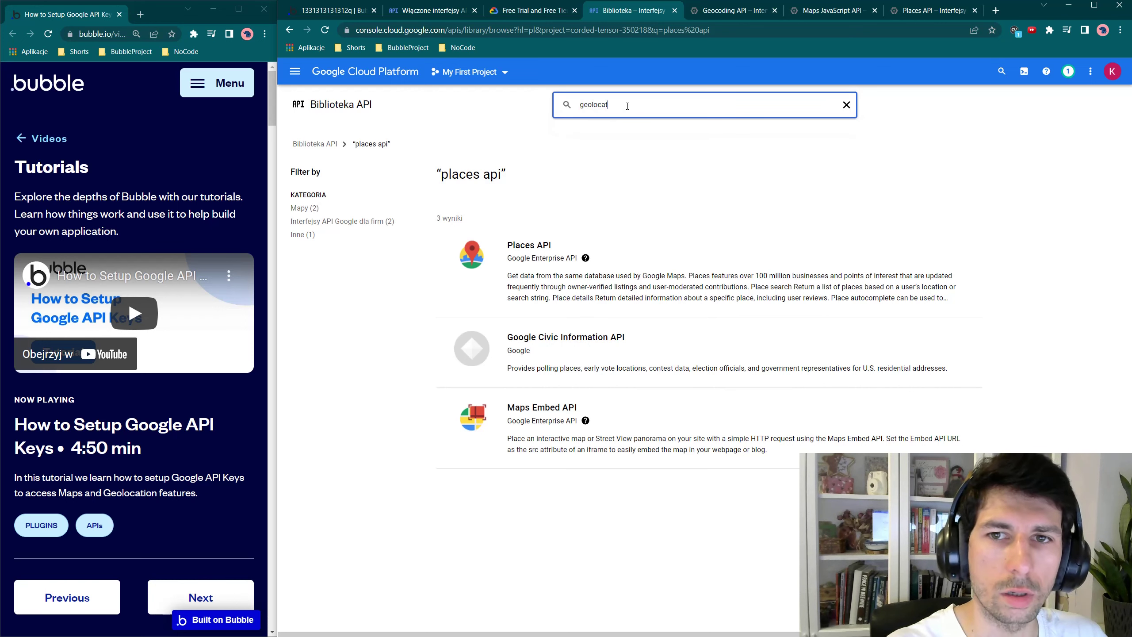
pyautogui.write('ion api')
pyautogui.press('Return')
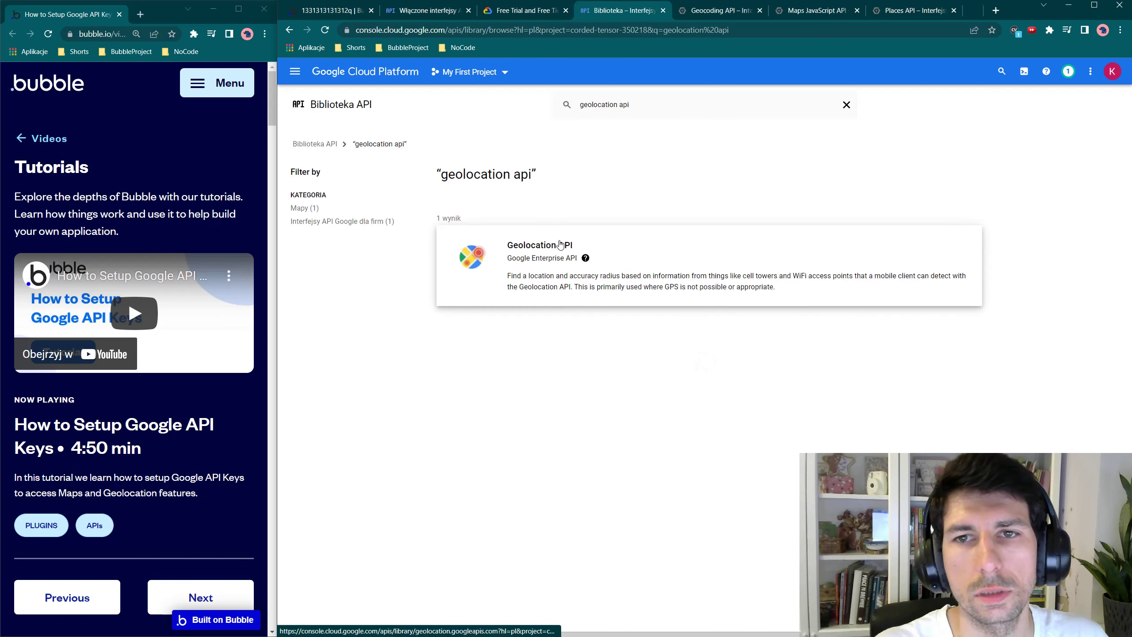
pyautogui.middleClick(557, 244)
# Search the API library for "time zone api" and open the Time Zone API page in the current tab.
pyautogui.click(649, 104)
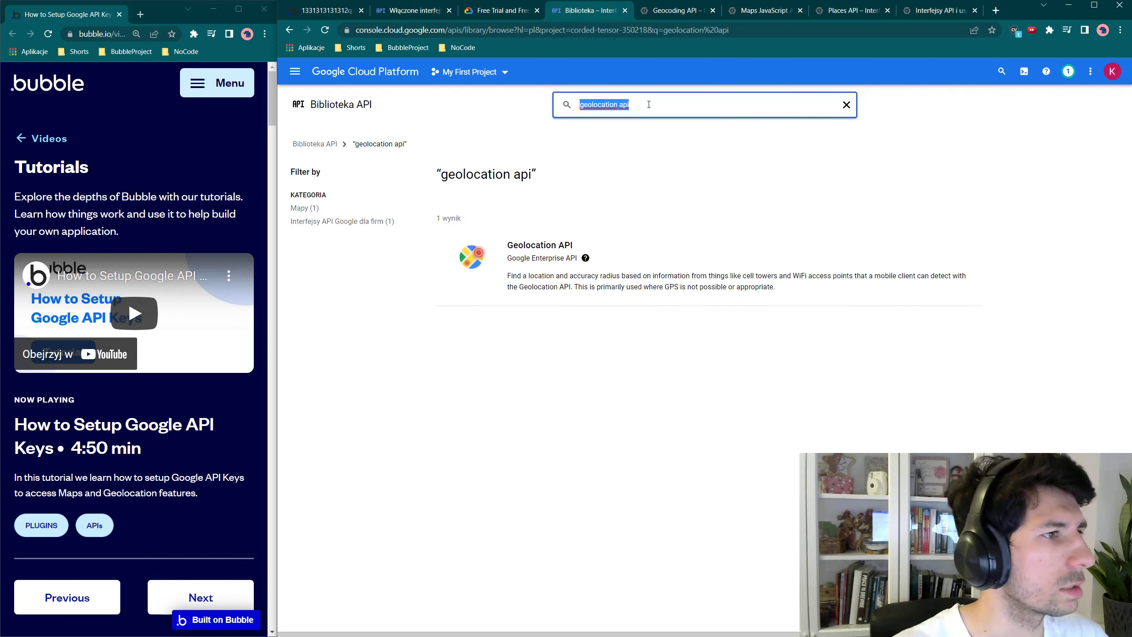
pyautogui.write('time zone a')
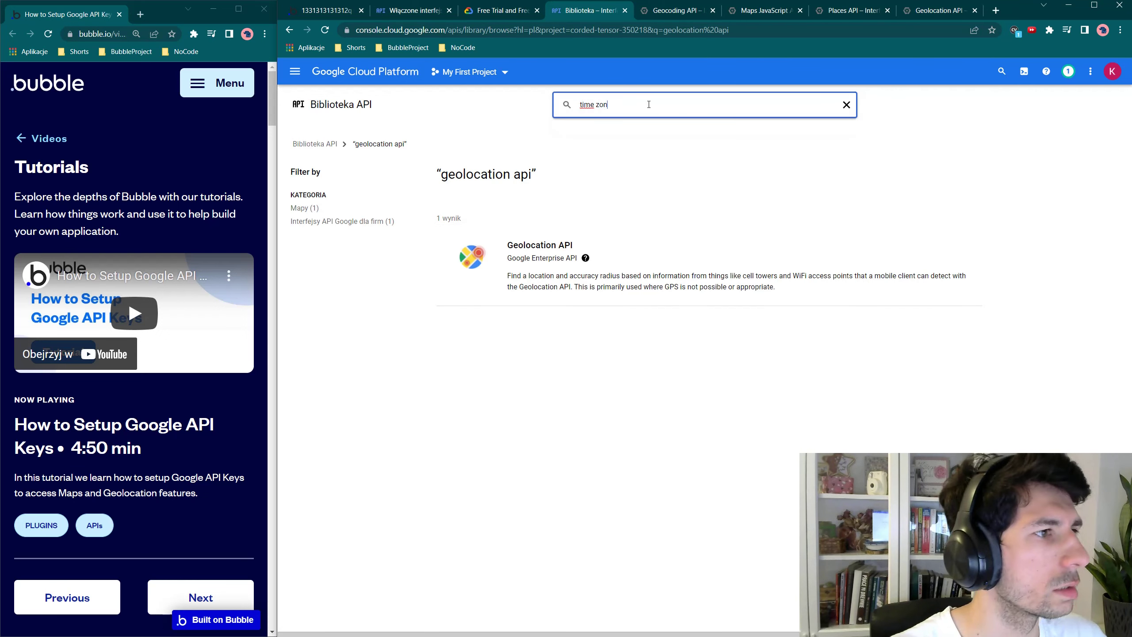
pyautogui.press('Return')
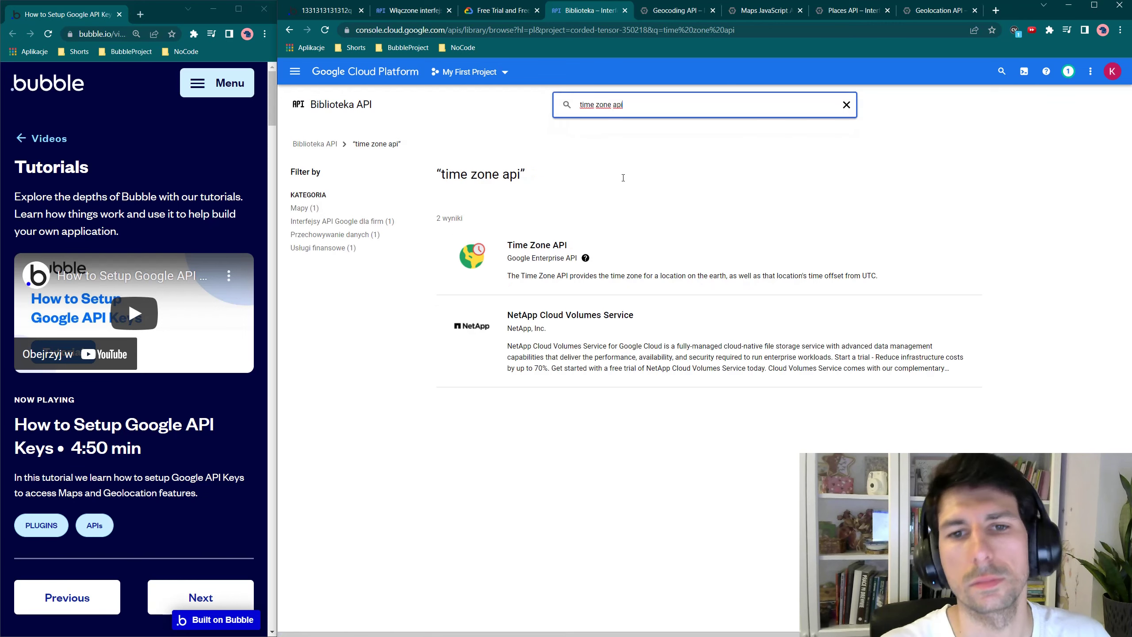
pyautogui.click(537, 241)
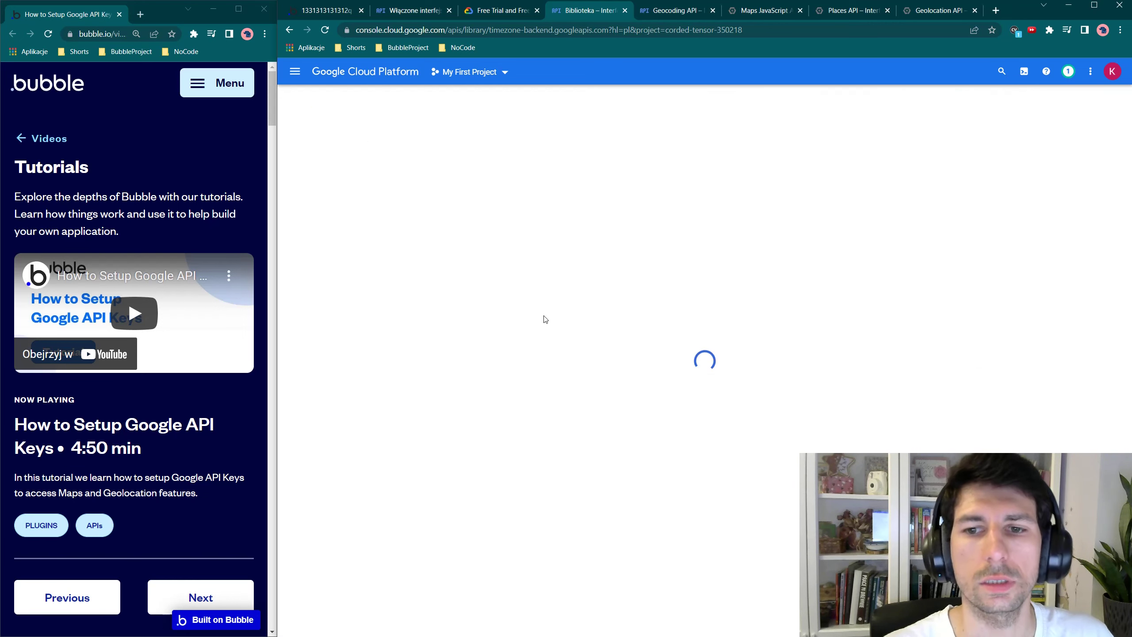
# Enable the Geocoding, Maps JavaScript, Places, Geolocation and Time Zone APIs for the project from their open pages.
pyautogui.click(408, 218)
pyautogui.hotkey('ctrl', 'Tab')
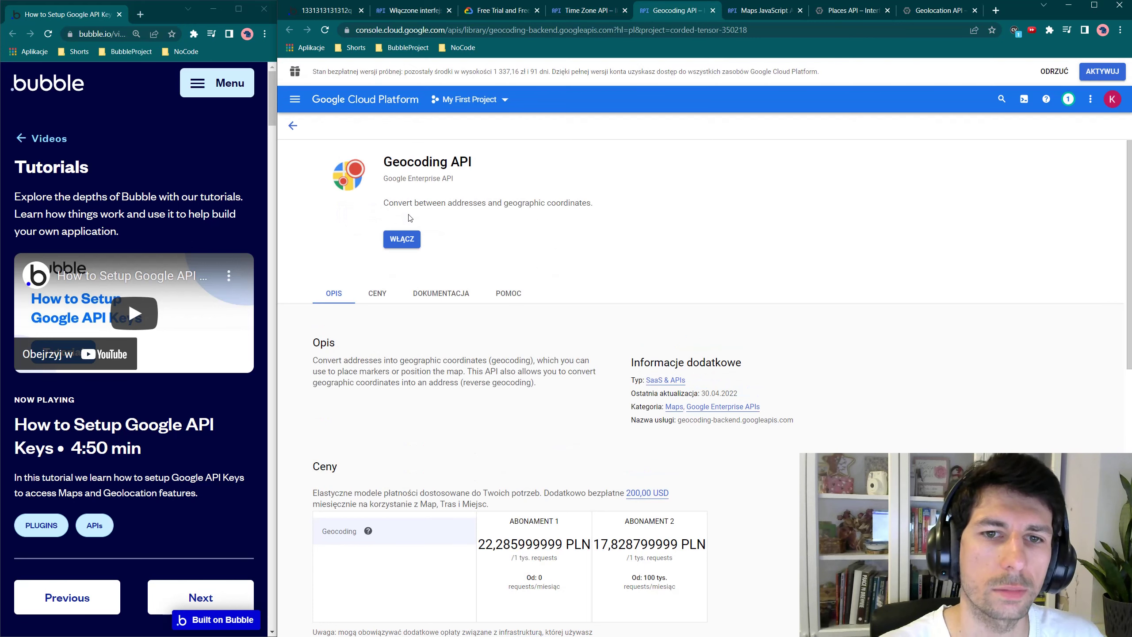
pyautogui.click(401, 238)
pyautogui.hotkey('ctrl', 'Tab')
pyautogui.click(402, 241)
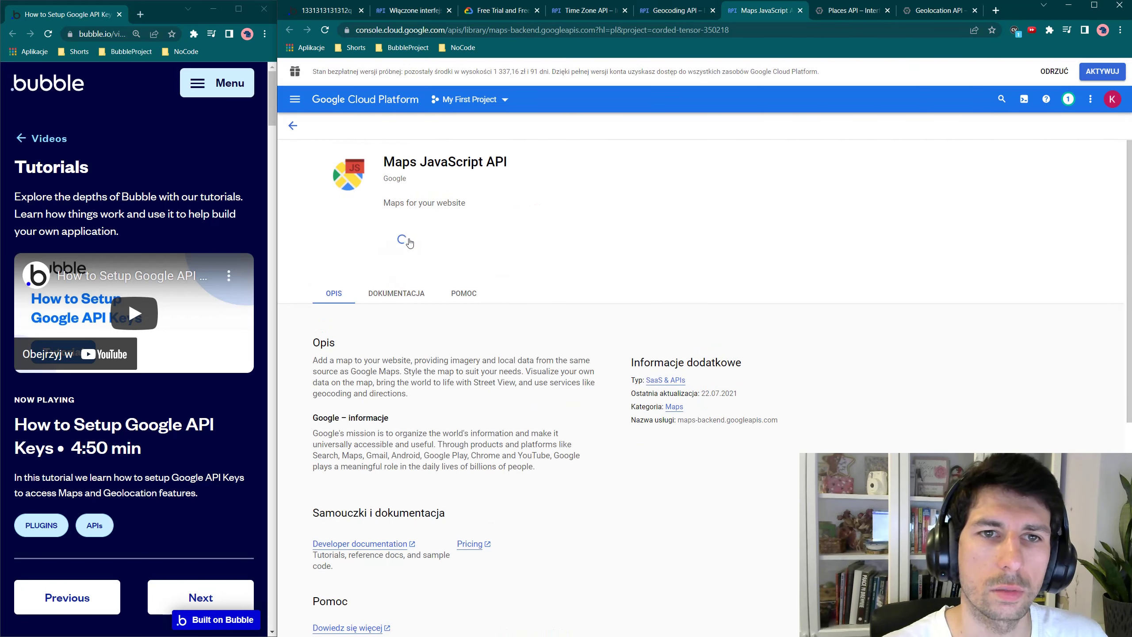
pyautogui.hotkey('ctrl', 'Tab')
pyautogui.click(409, 216)
pyautogui.hotkey('ctrl', 'Tab')
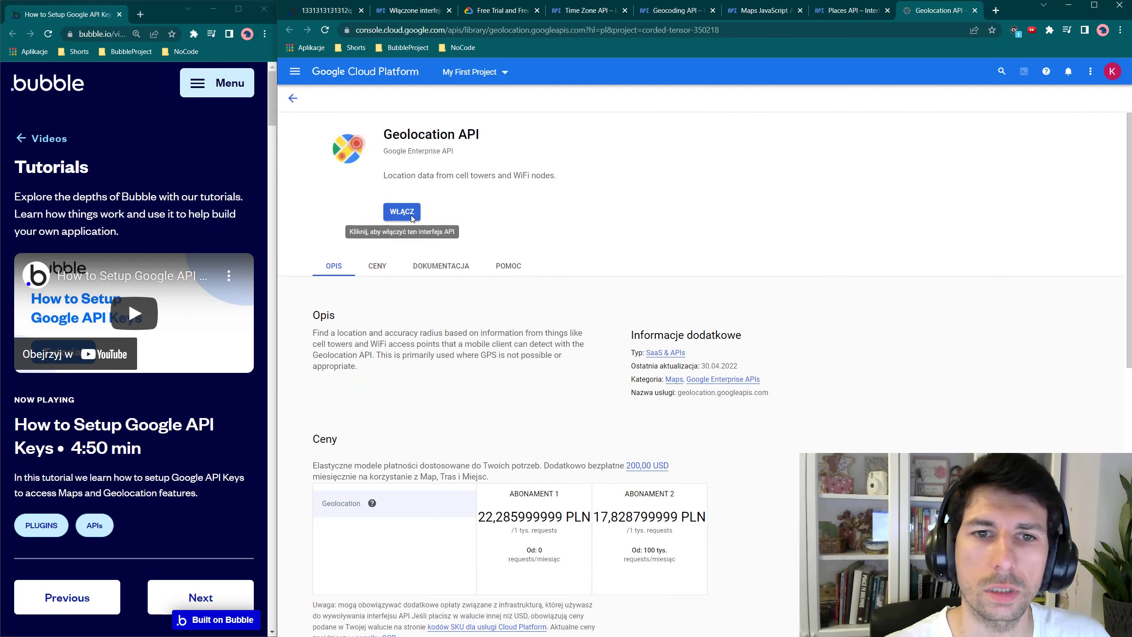
pyautogui.click(409, 220)
pyautogui.click(563, 5)
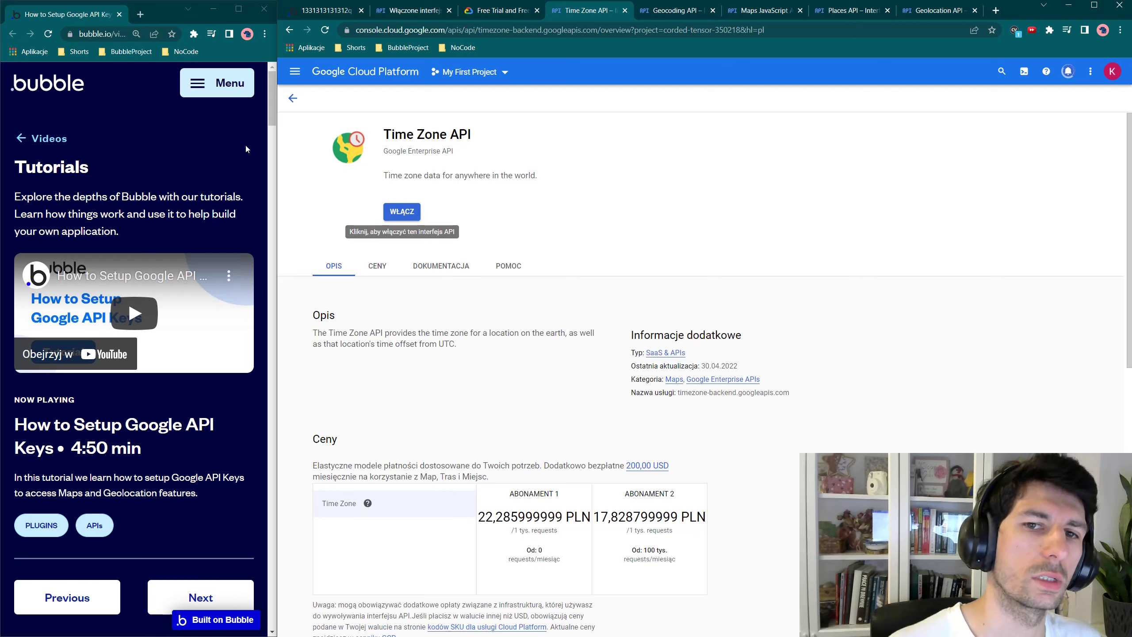
pyautogui.click(400, 211)
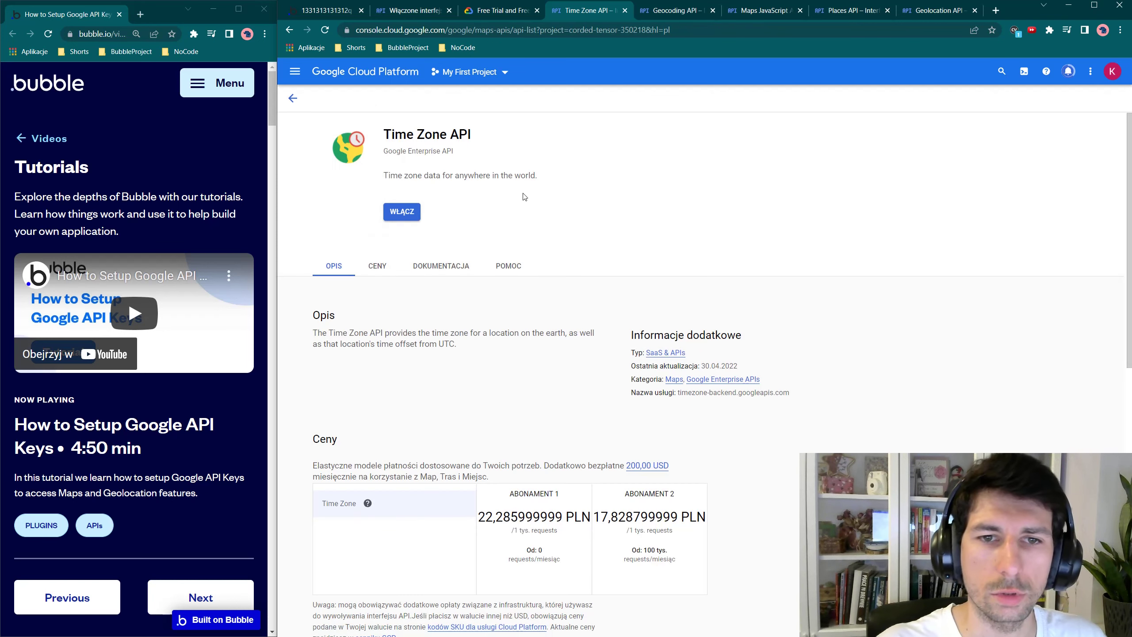
pyautogui.scroll(-1, 516, 264)
pyautogui.scroll(1, 446, 232)
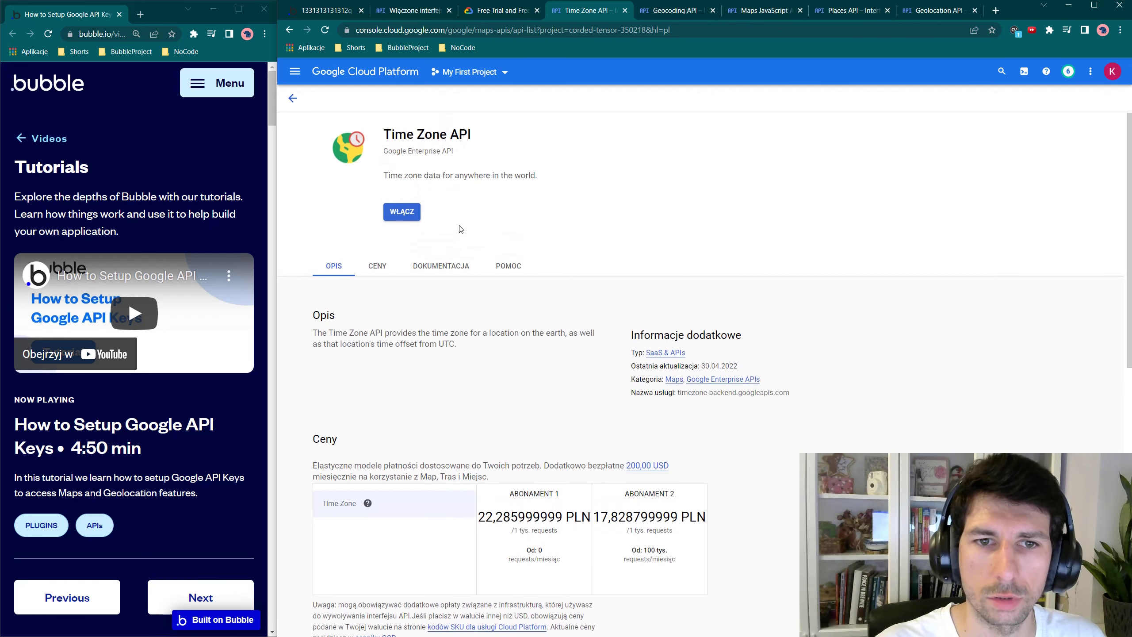
pyautogui.scroll(-1, 404, 214)
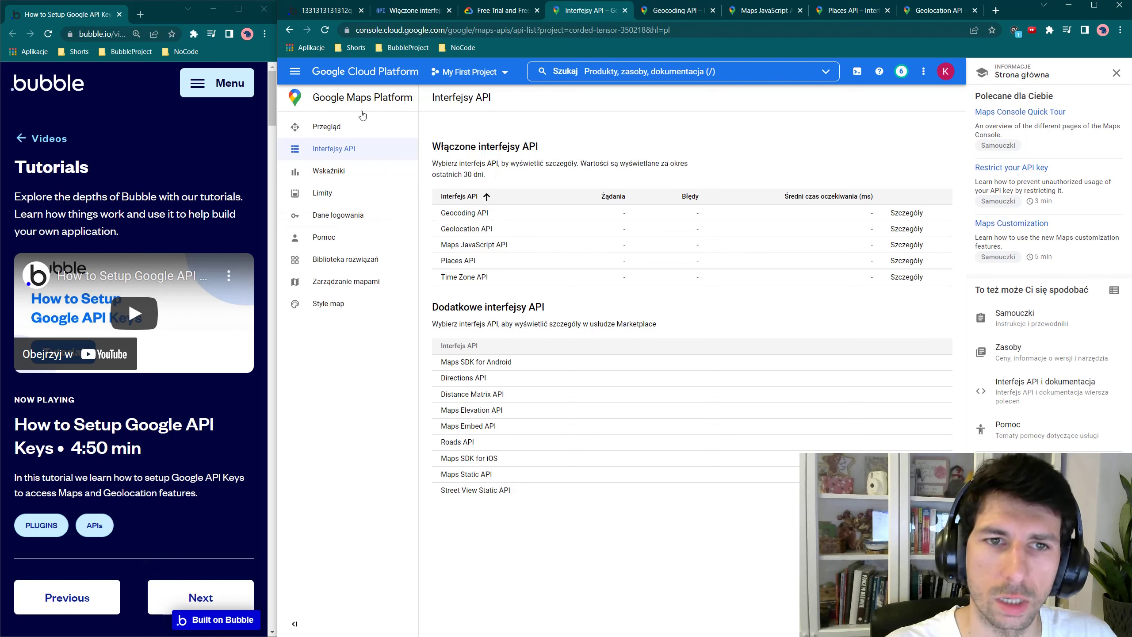
# Examine the Google Maps Platform overview and the API usage metrics, including requests, payments and traffic by response code.
pyautogui.click(340, 126)
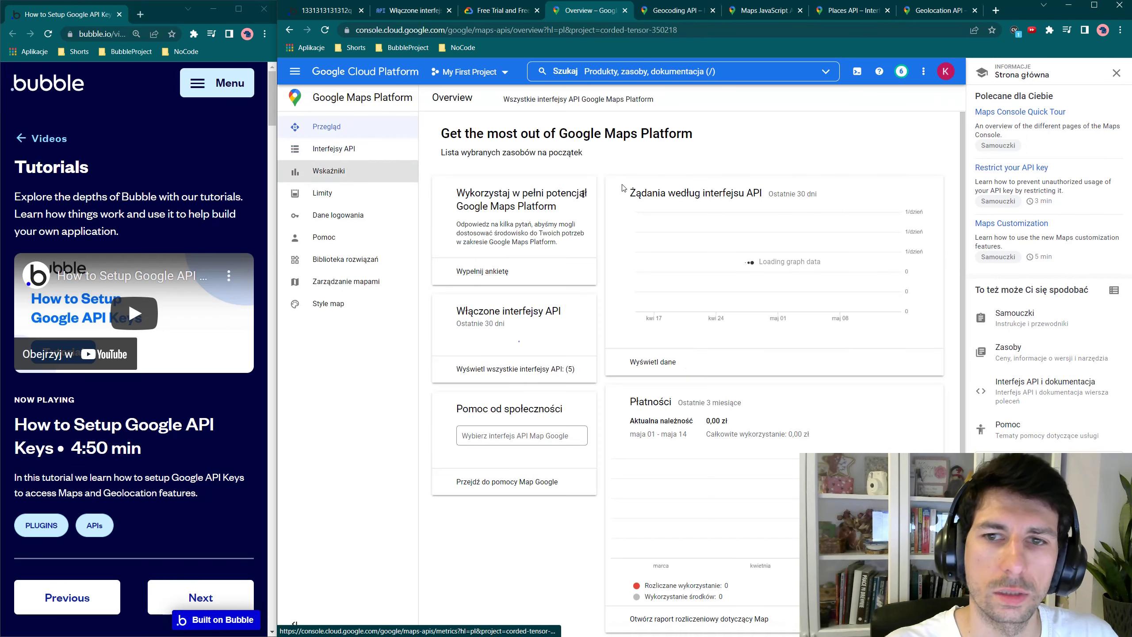
pyautogui.moveTo(653, 214); pyautogui.dragTo(781, 196)
pyautogui.click(802, 199)
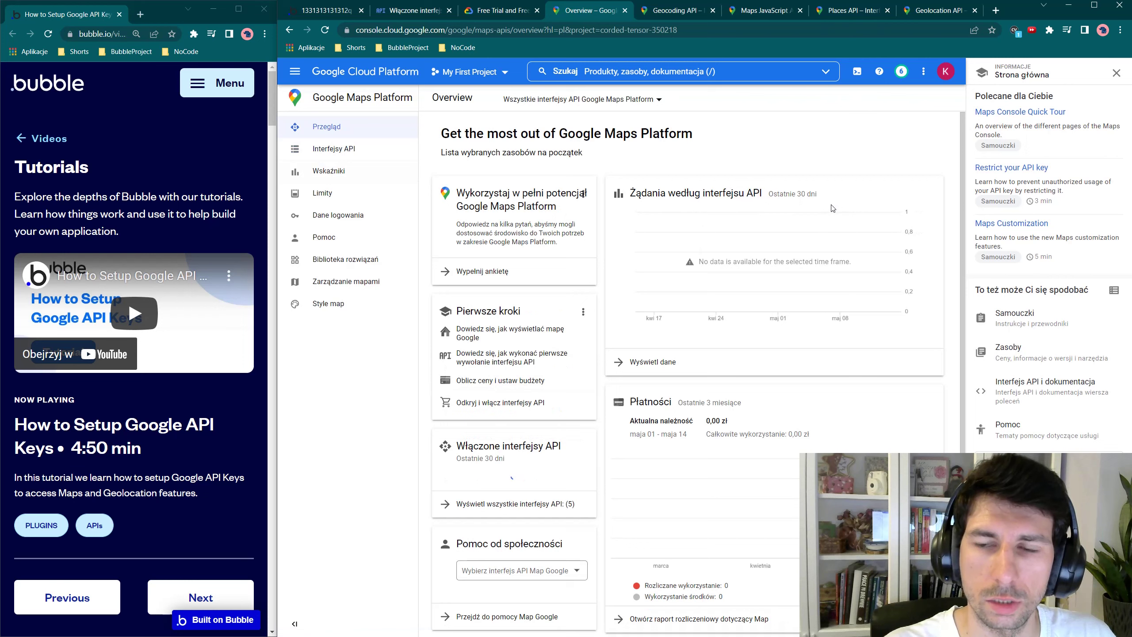
pyautogui.scroll(-2, 793, 204)
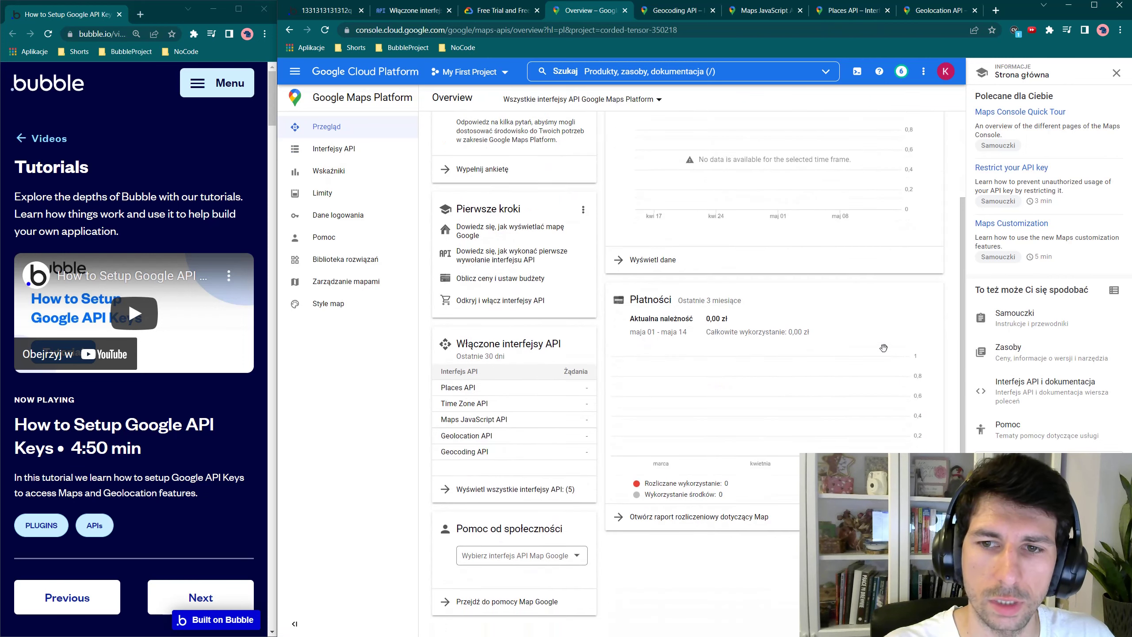
pyautogui.scroll(2, 883, 348)
pyautogui.click(345, 175)
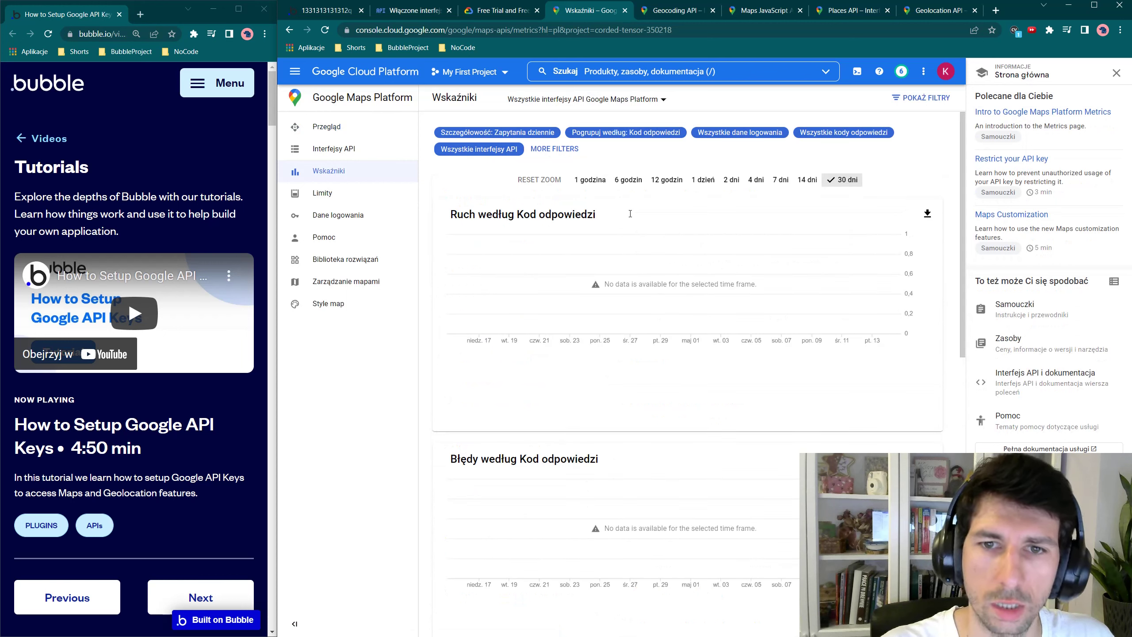
pyautogui.moveTo(458, 213); pyautogui.dragTo(633, 209)
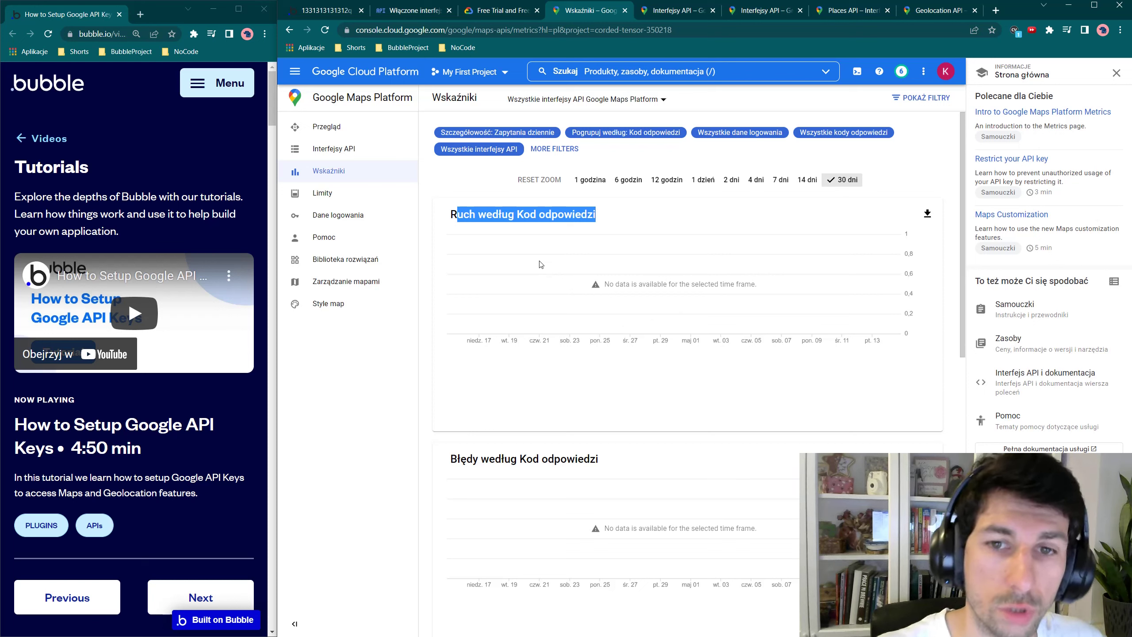
pyautogui.click(524, 214)
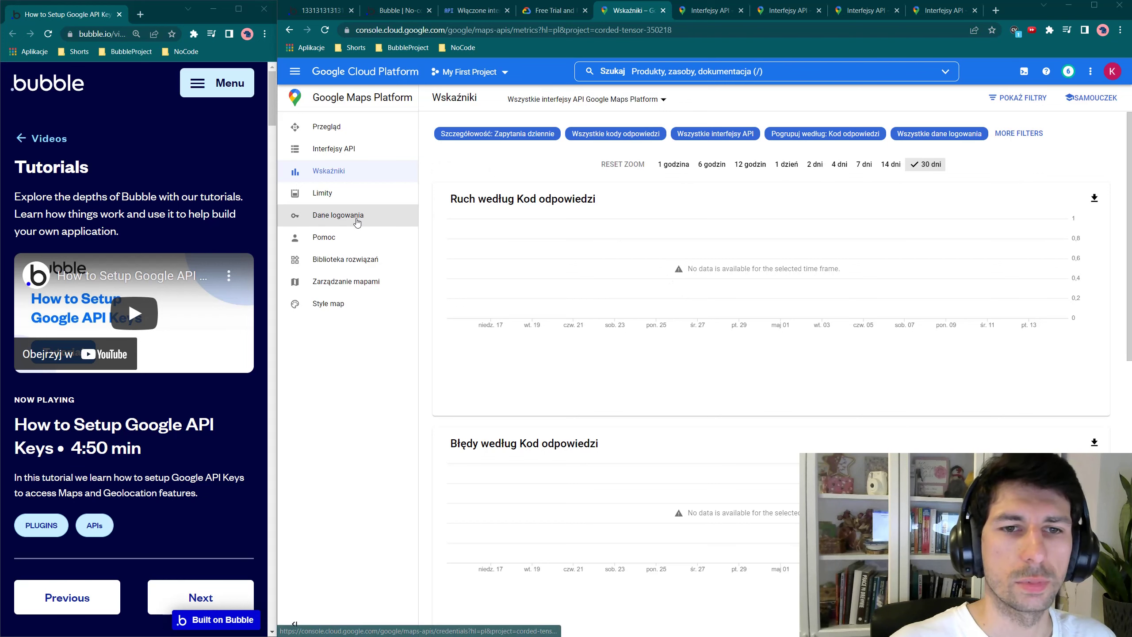
# Create a new API key in the Google Maps Platform credentials and open its settings for editing.
pyautogui.click(338, 215)
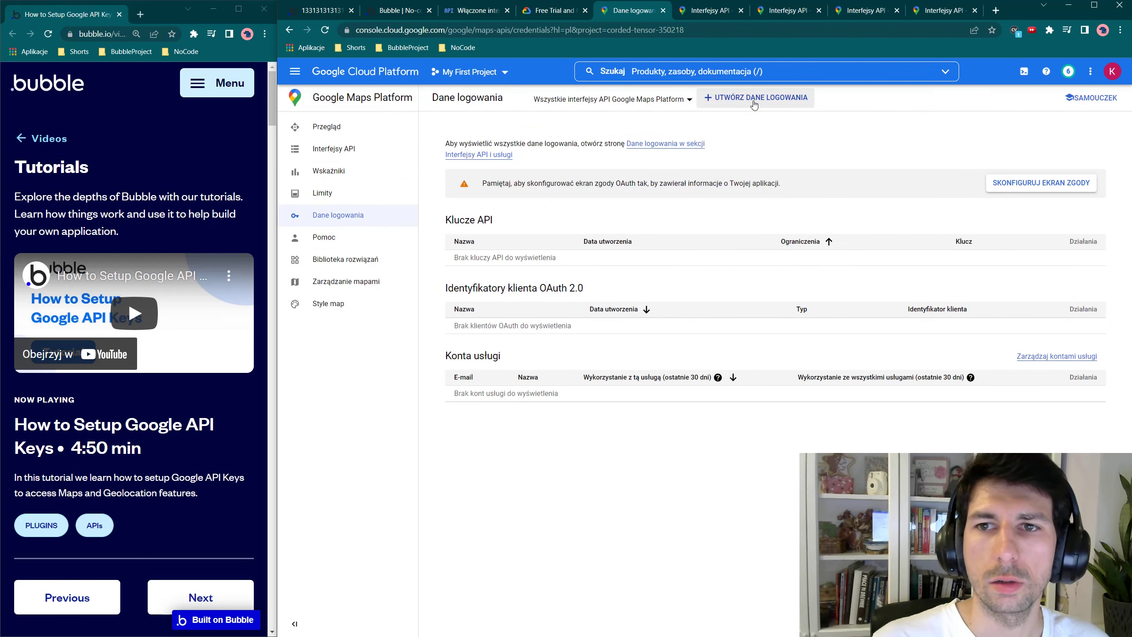
pyautogui.click(753, 104)
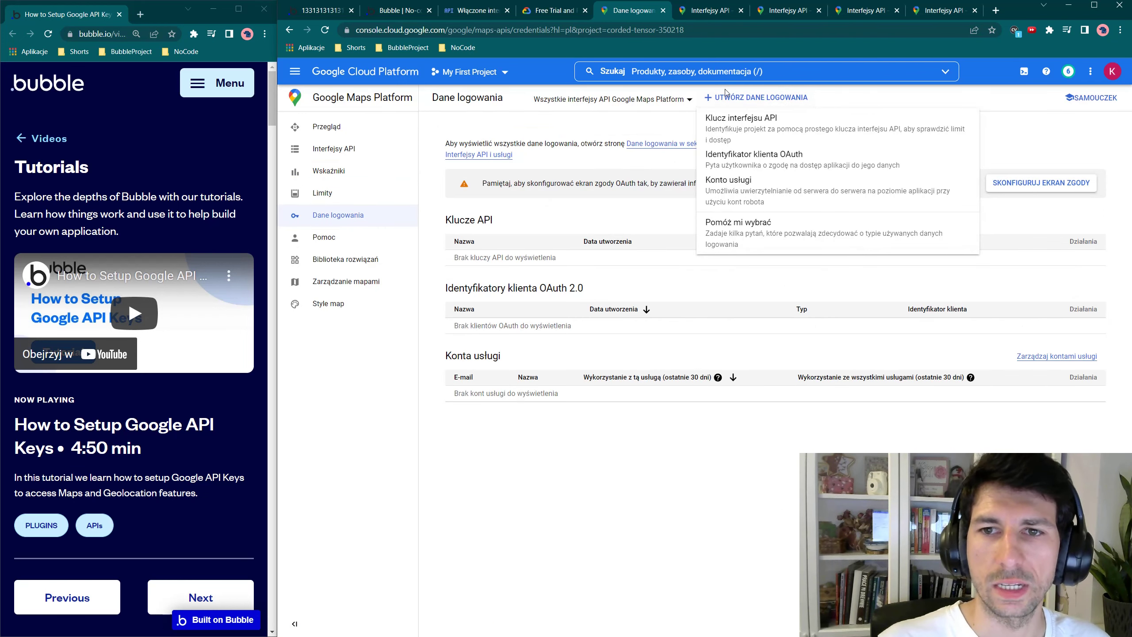
pyautogui.click(739, 124)
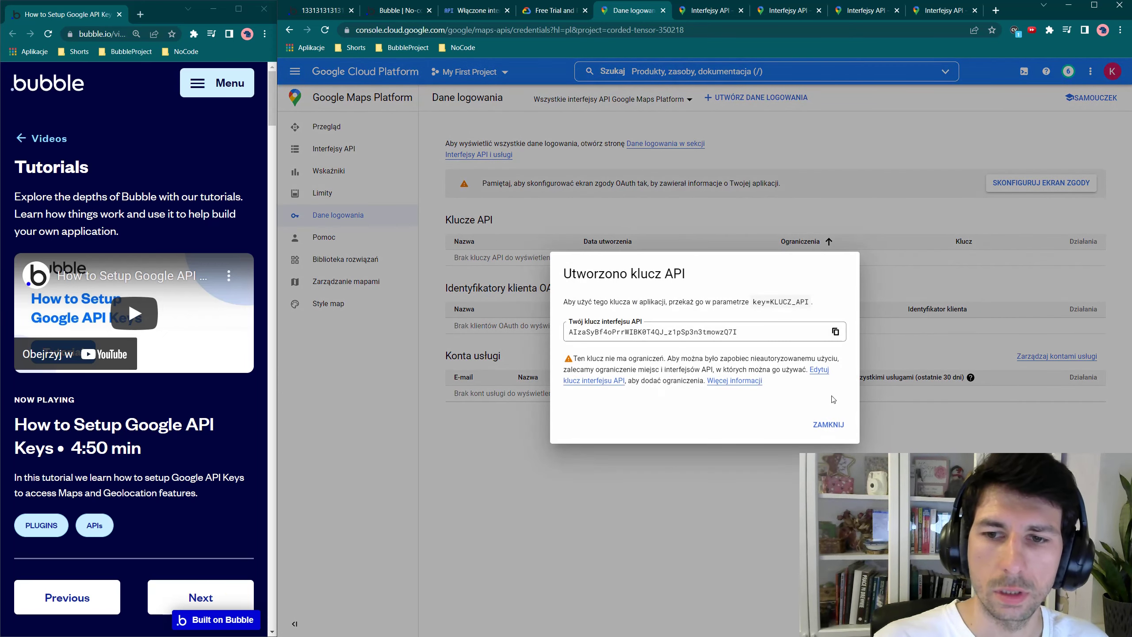
pyautogui.click(823, 370)
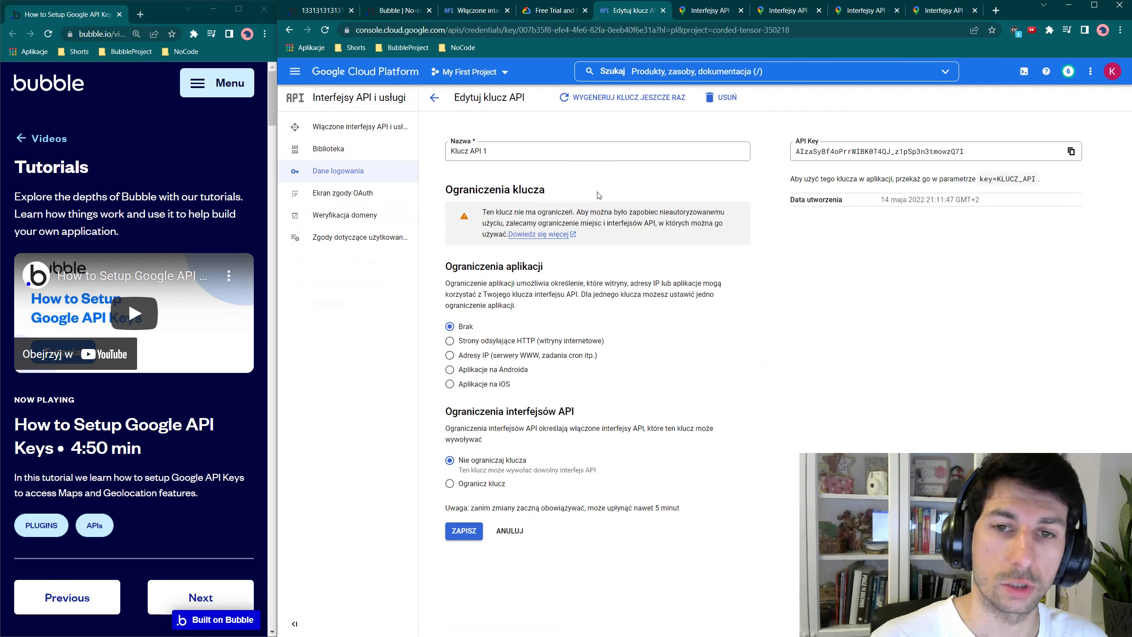
# Name the API key Client and set its application restriction to HTTP referrers (websites).
pyautogui.click(511, 150)
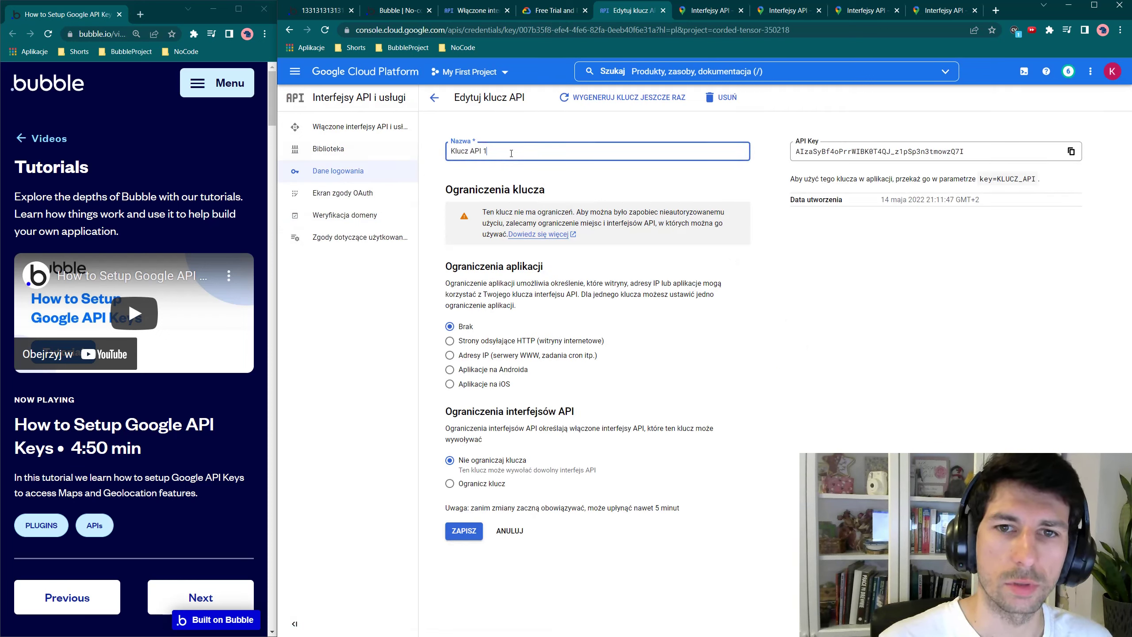
pyautogui.moveTo(511, 151); pyautogui.dragTo(414, 156)
pyautogui.write('Client')
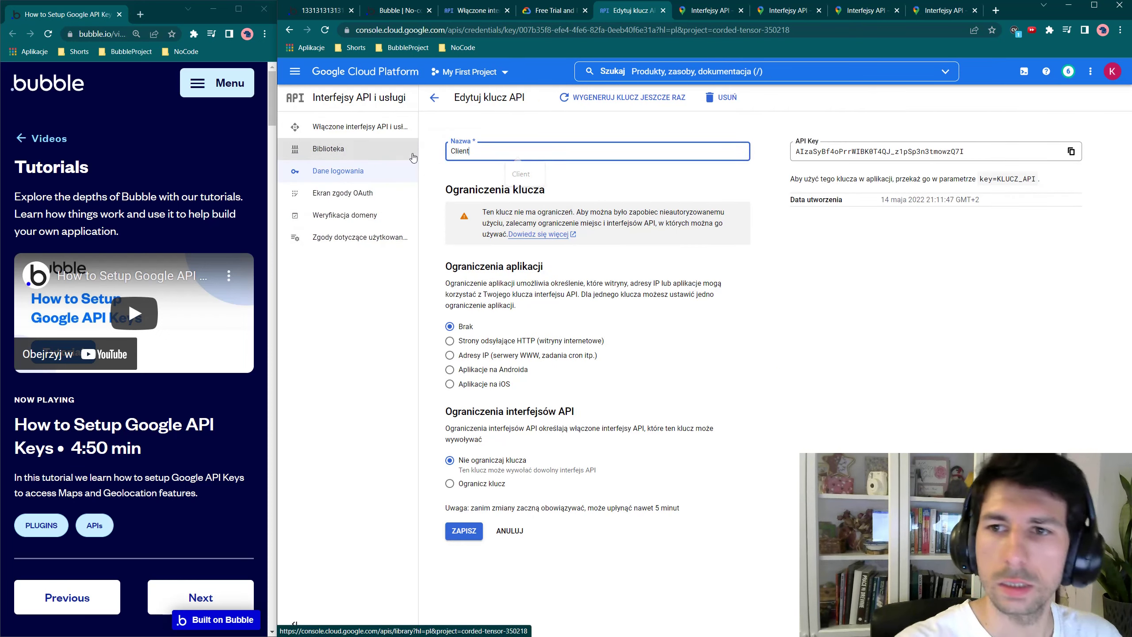
pyautogui.press('Tab')
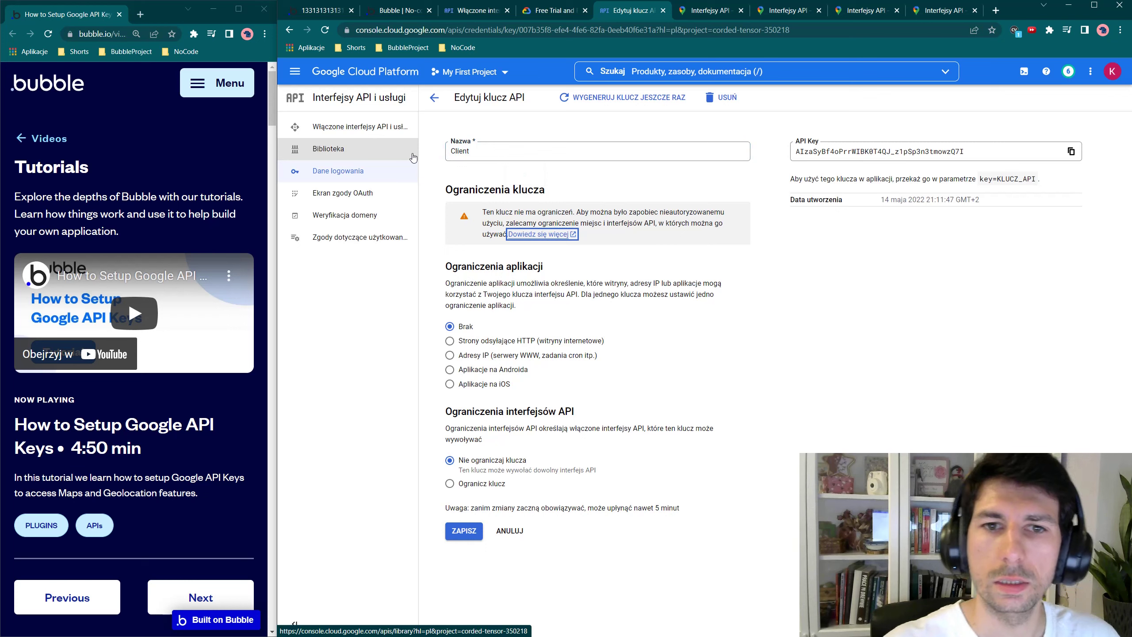
pyautogui.click(502, 342)
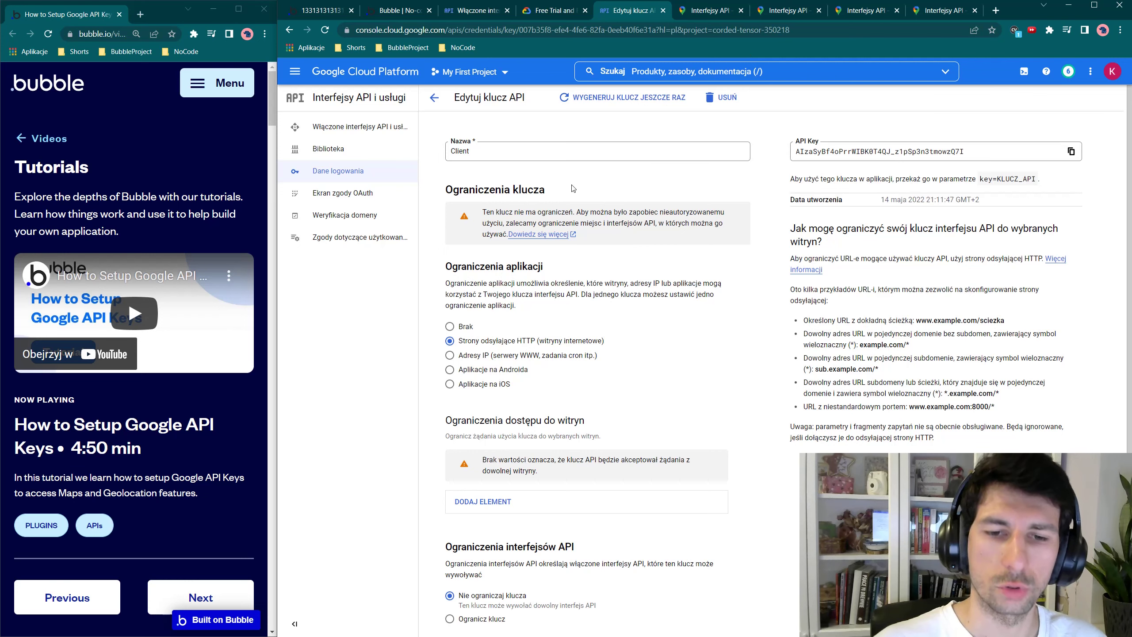
pyautogui.scroll(-1, 699, 416)
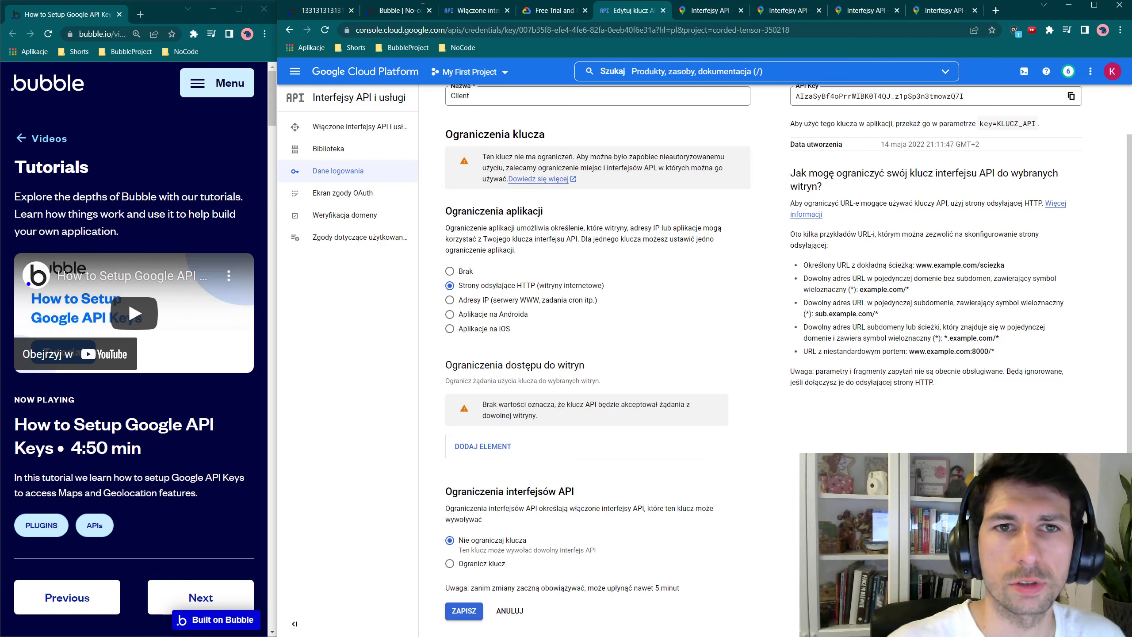
pyautogui.hotkey('ctrl', '1')
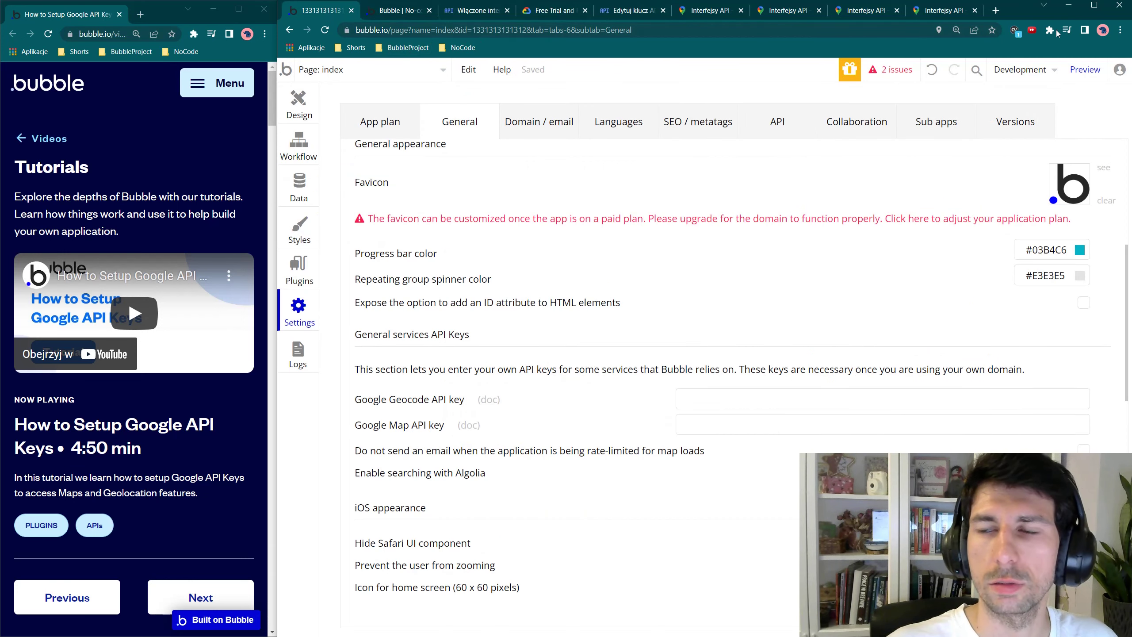
pyautogui.click(1085, 69)
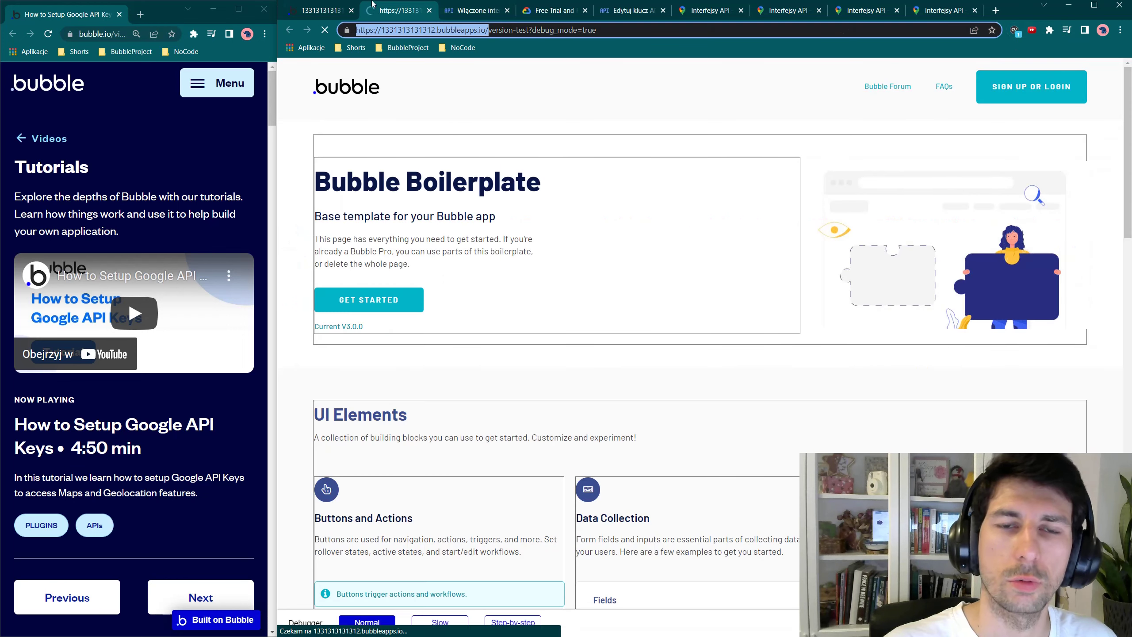
pyautogui.click(490, 31)
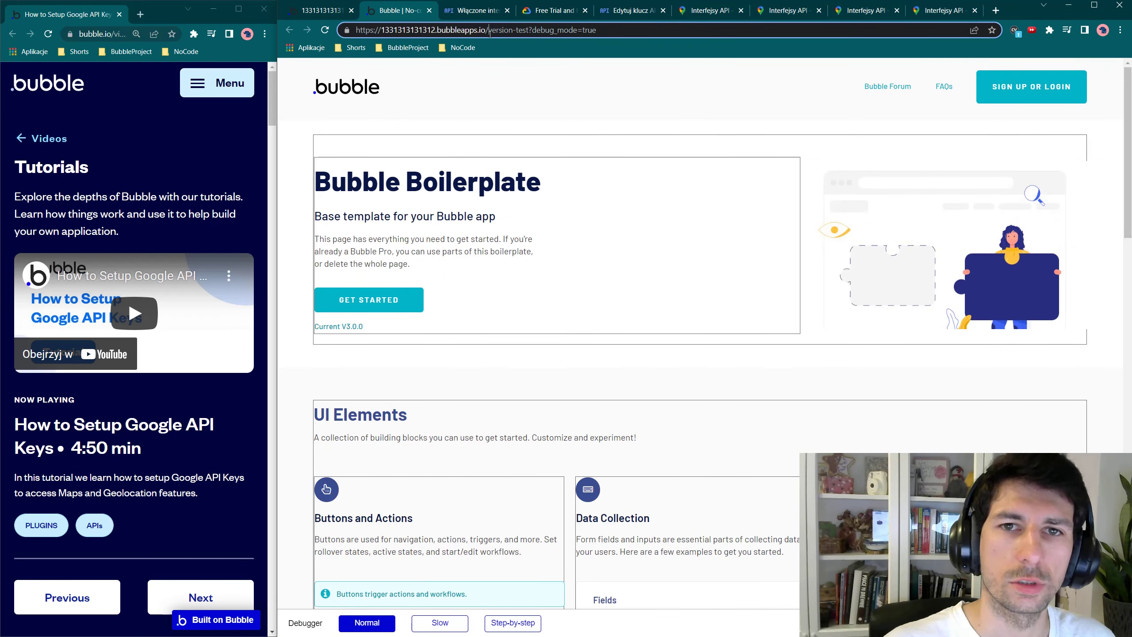
pyautogui.moveTo(490, 29); pyautogui.dragTo(357, 29)
pyautogui.hotkey('ctrl', 'c')
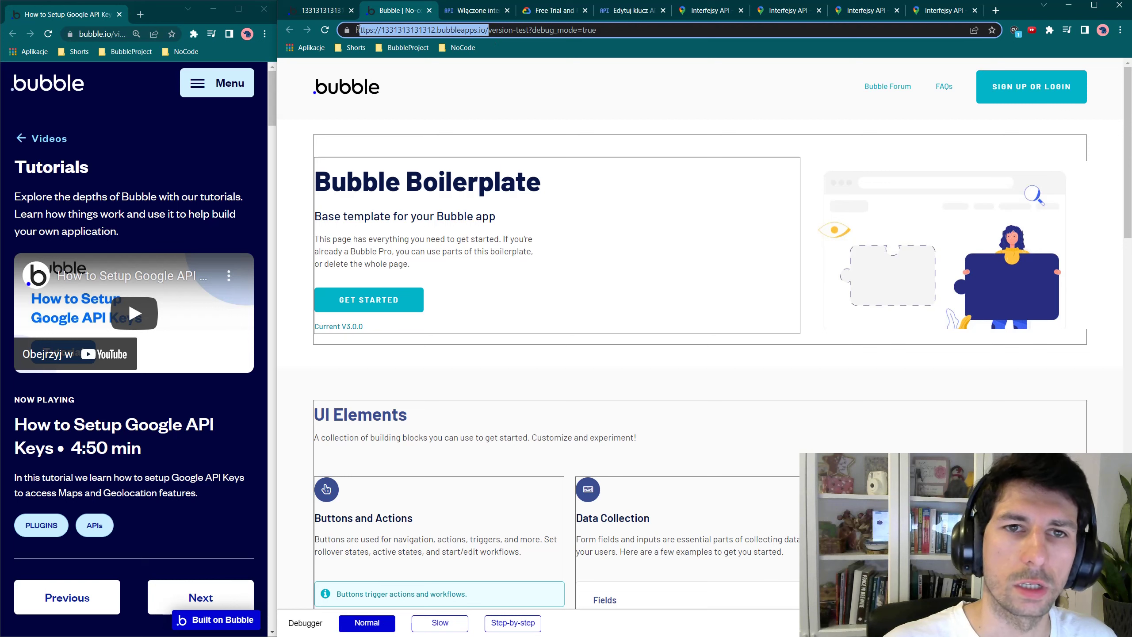
pyautogui.click(433, 29)
pyautogui.doubleClick(410, 30)
pyautogui.click(461, 29)
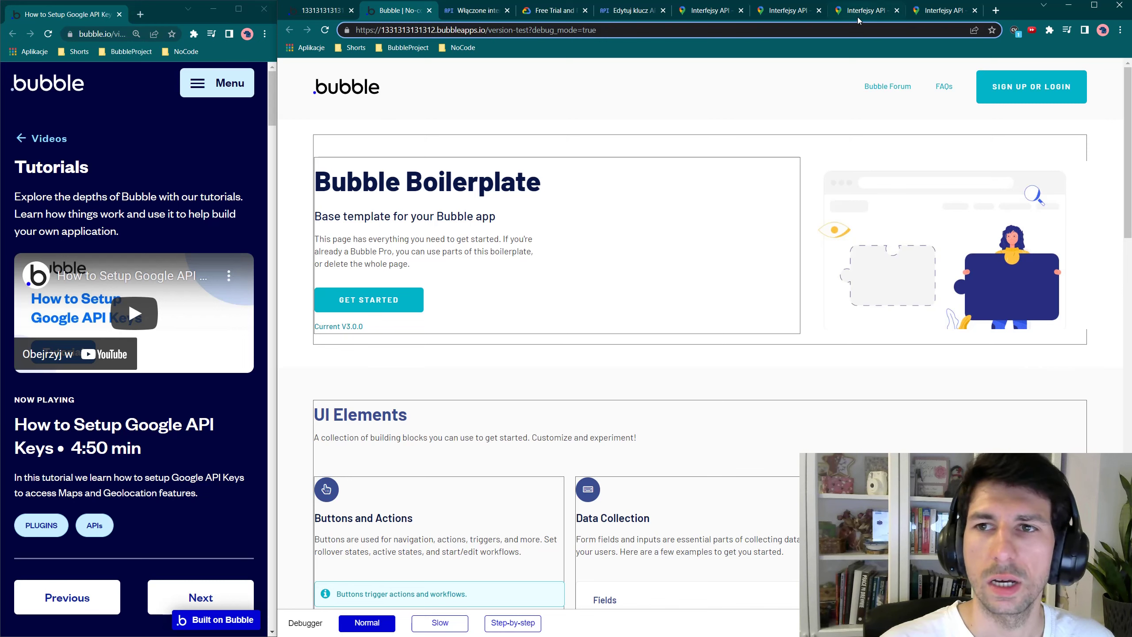
pyautogui.click(629, 10)
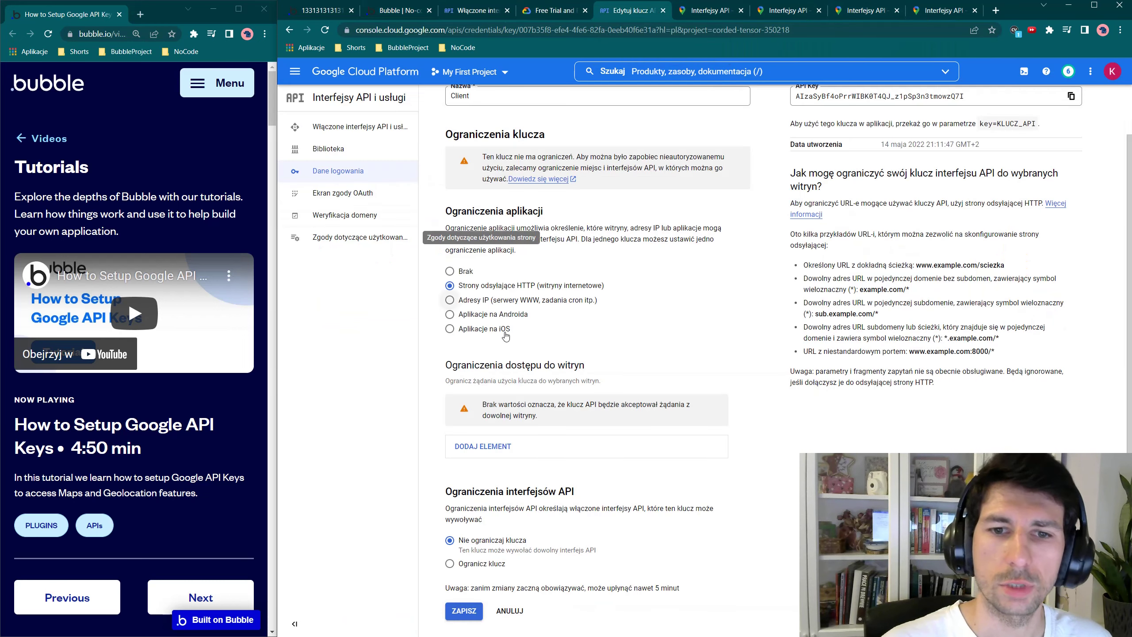
pyautogui.click(524, 436)
pyautogui.hotkey('ctrl', 'v')
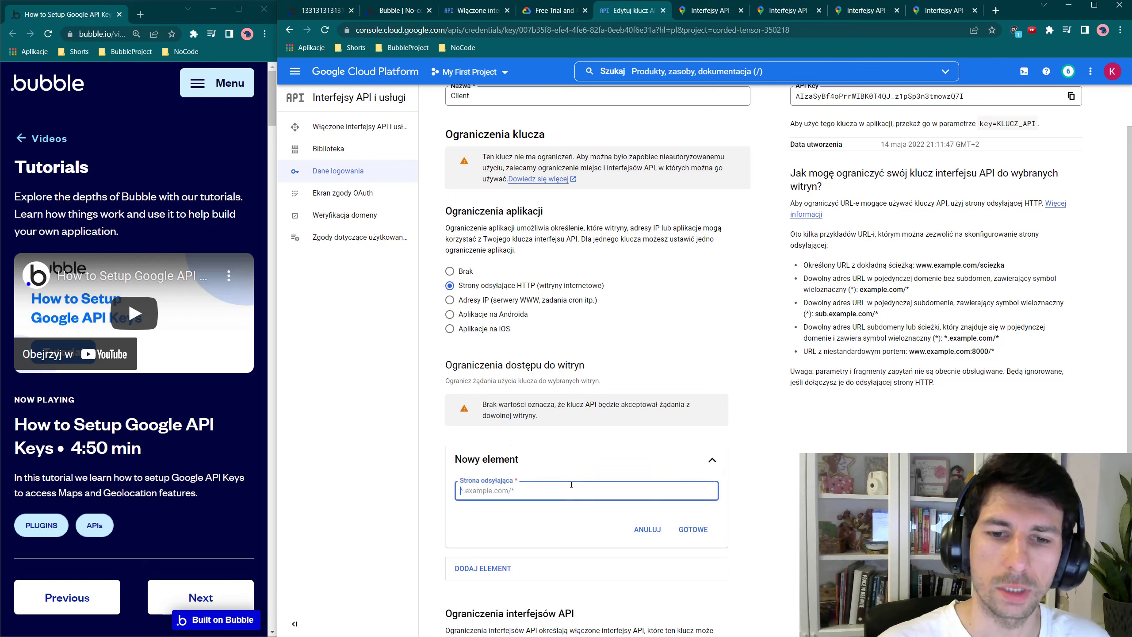
pyautogui.write('*')
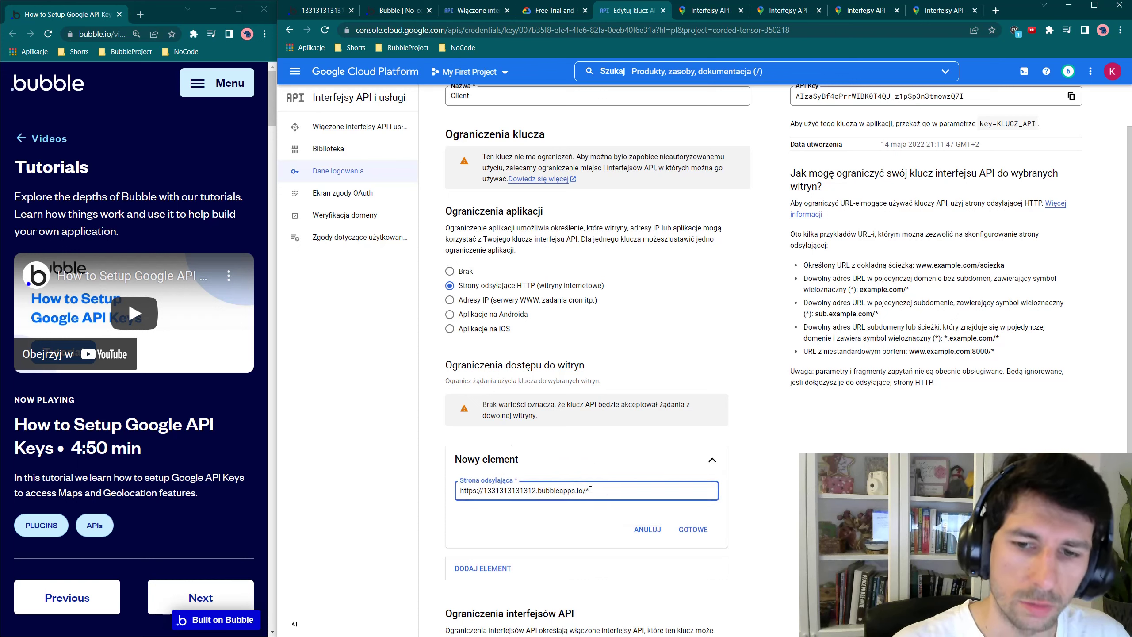
pyautogui.moveTo(589, 490); pyautogui.dragTo(579, 490)
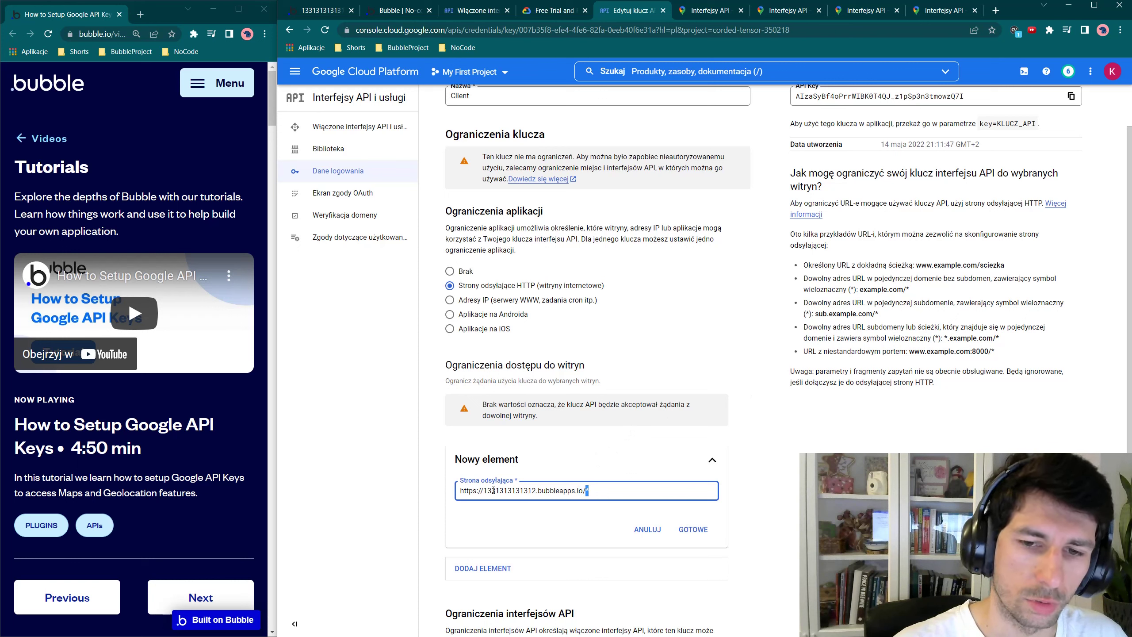
pyautogui.moveTo(493, 490); pyautogui.dragTo(542, 490)
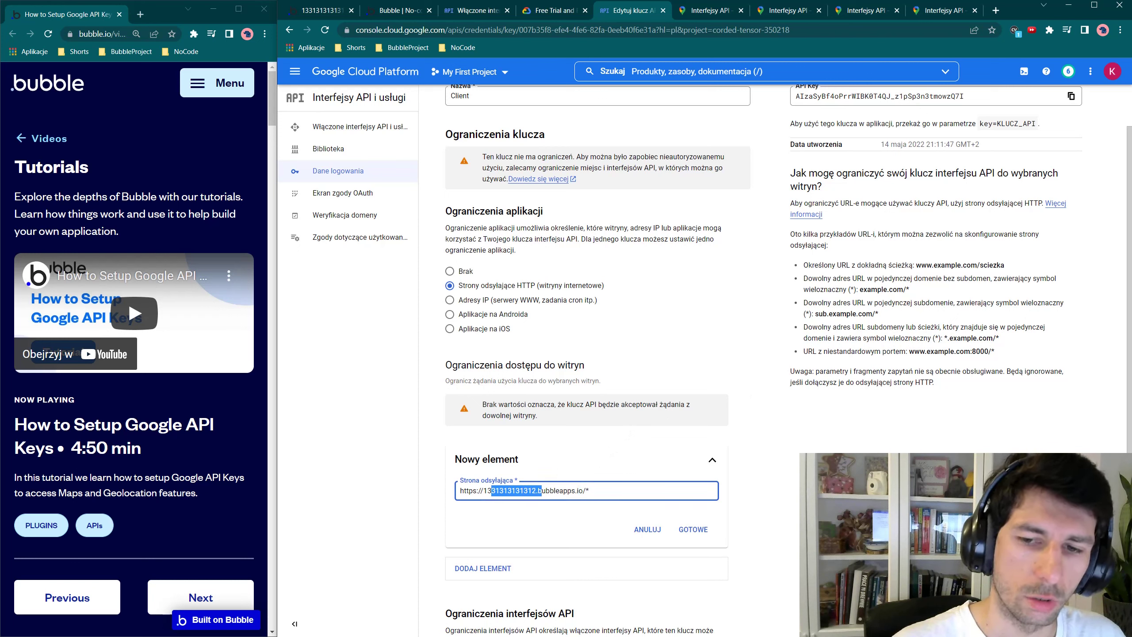
pyautogui.click(556, 490)
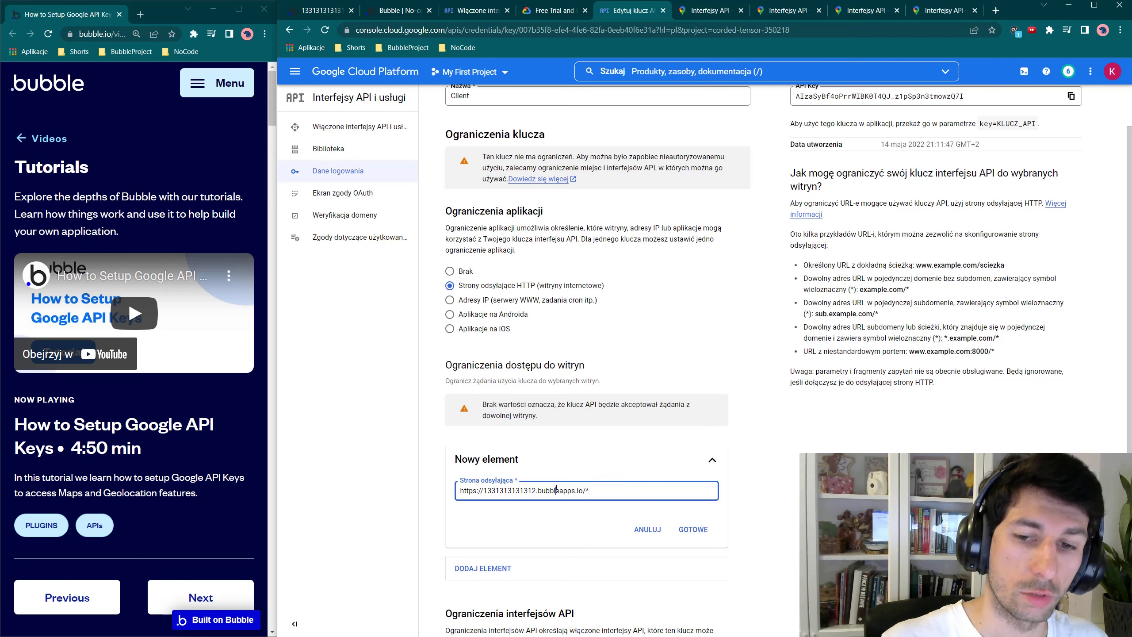
pyautogui.keyDown('shift'); pyautogui.click(584, 490); pyautogui.keyUp('shift')
pyautogui.click(694, 529)
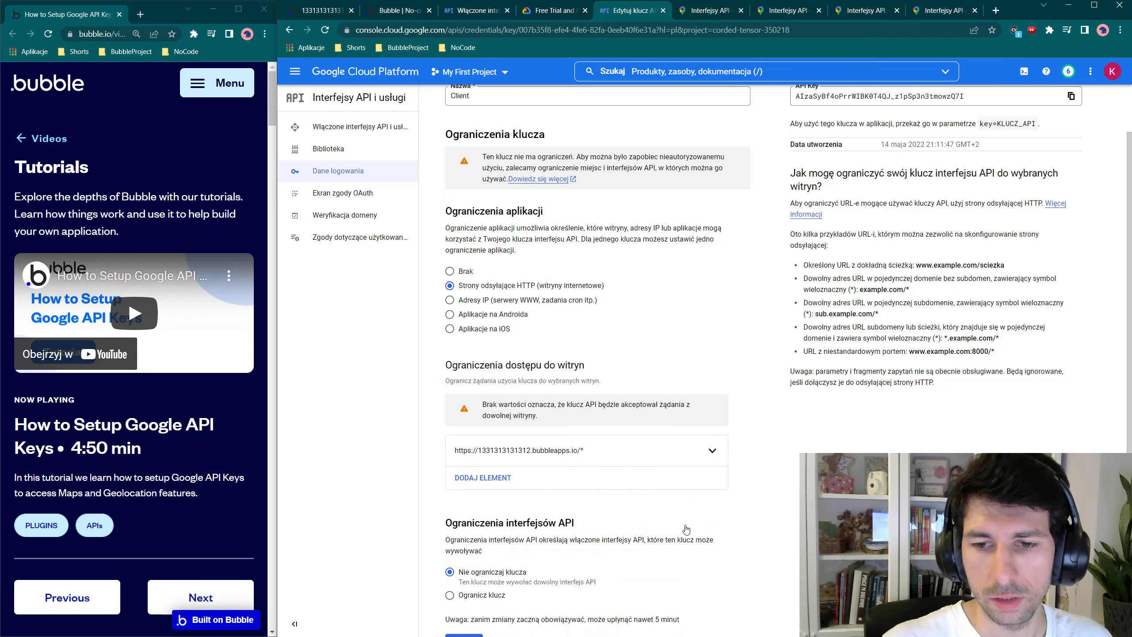
pyautogui.scroll(-1, 473, 603)
pyautogui.click(473, 603)
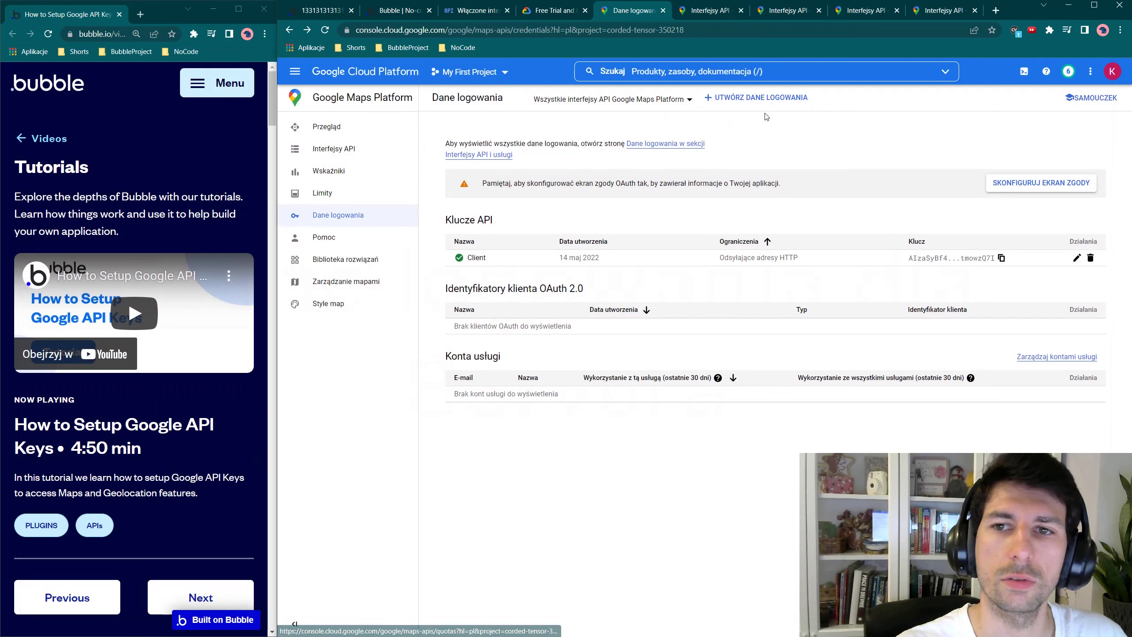
# Create a second API key in the Google Maps Platform credentials and open its settings for editing.
pyautogui.click(751, 106)
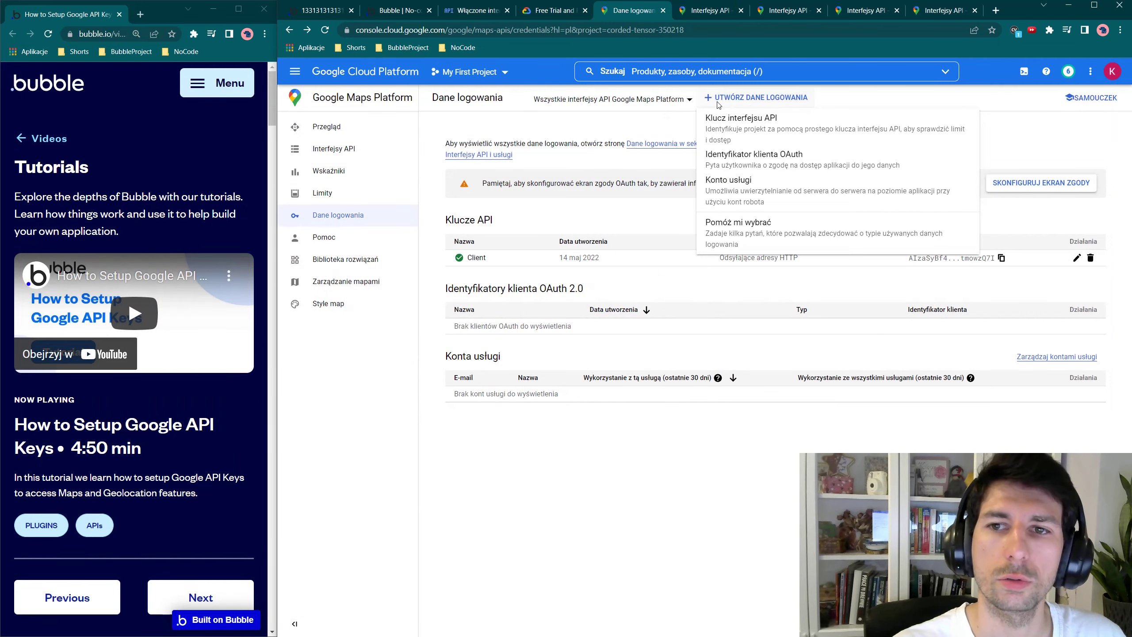
pyautogui.click(762, 133)
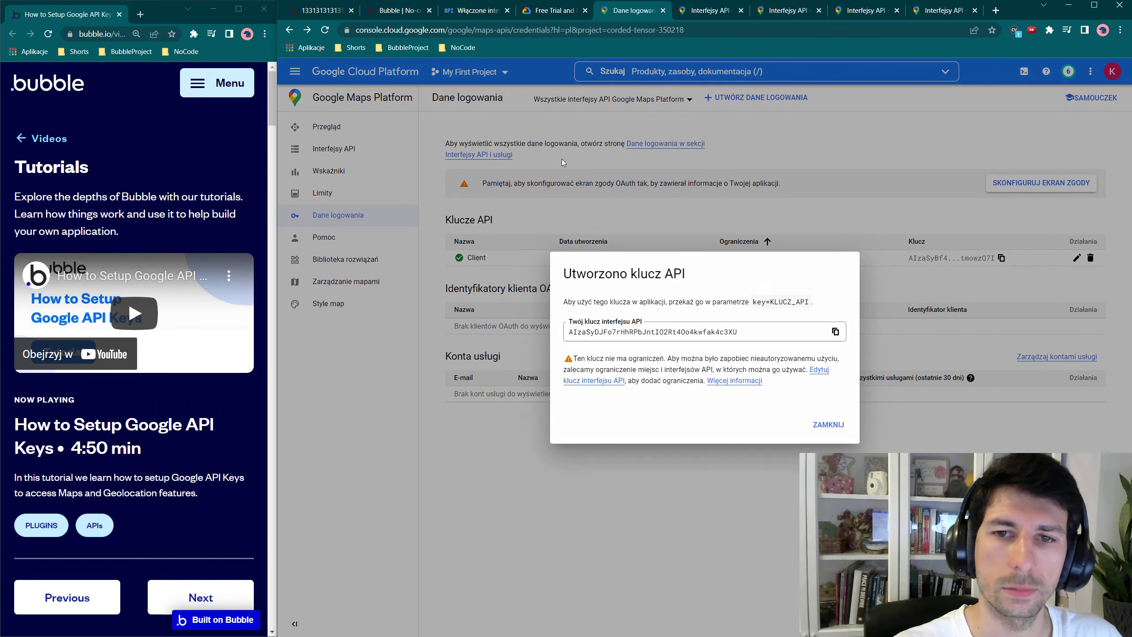
pyautogui.click(819, 371)
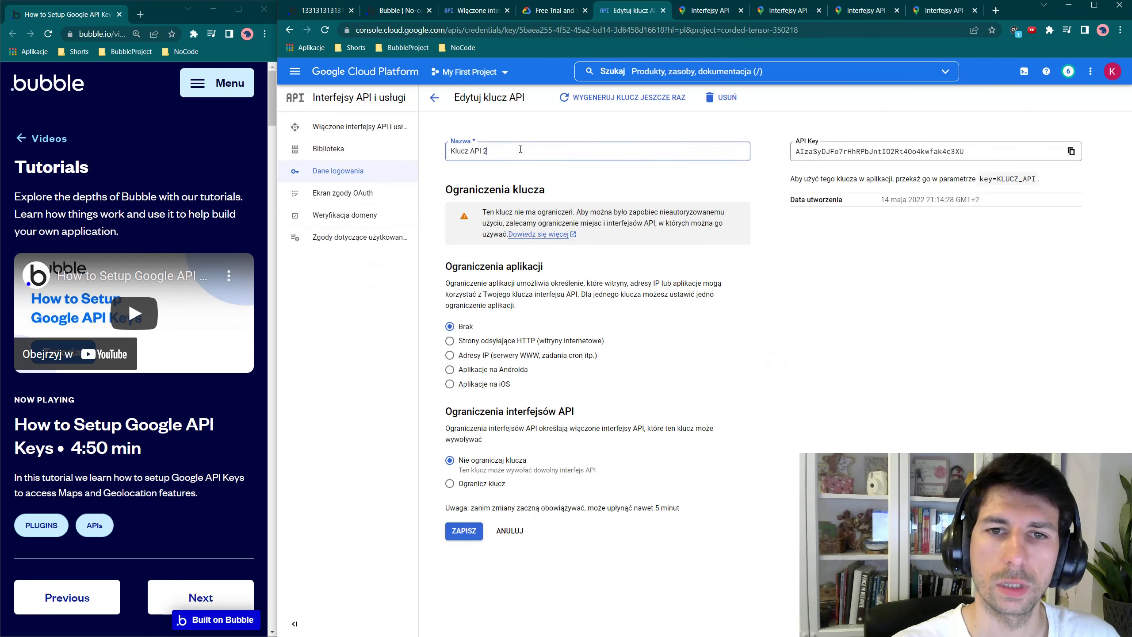
# Name the second API key Server and keep its application restriction set to None.
pyautogui.tripleClick(614, 150)
pyautogui.write('Server')
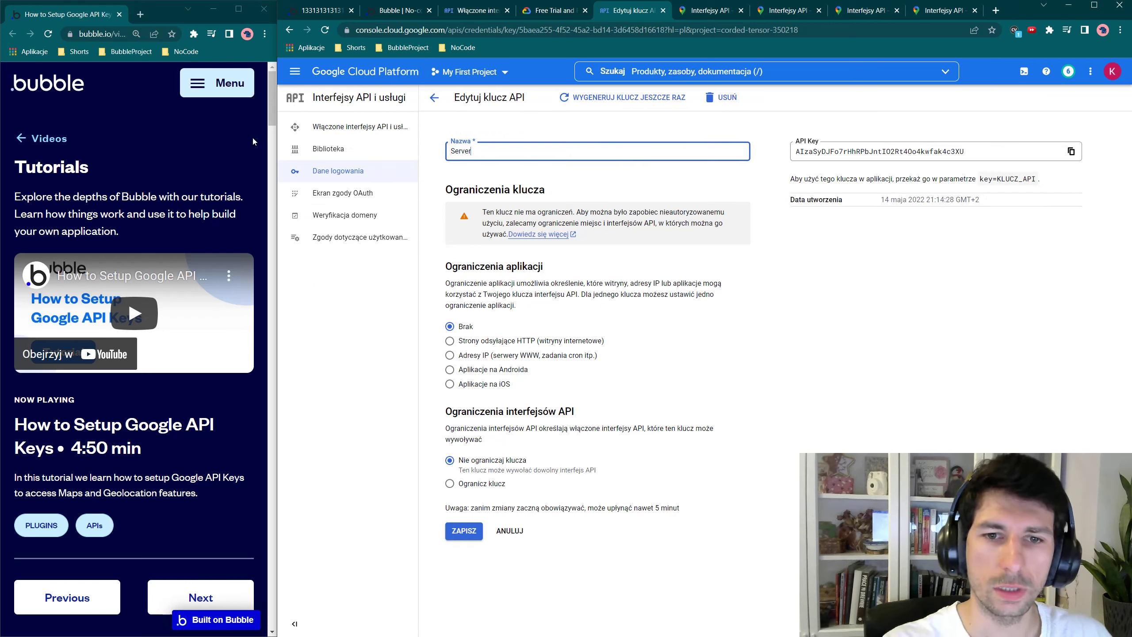
pyautogui.moveTo(473, 327); pyautogui.dragTo(465, 328)
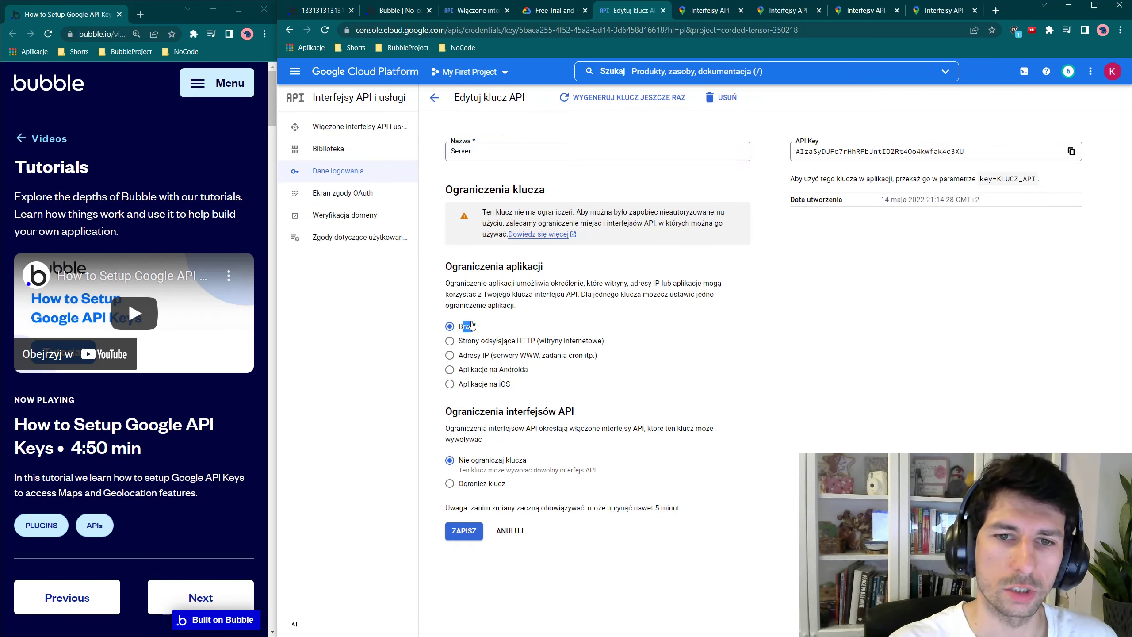
# Restrict the Server key to selected APIs and choose the Geocoding API as an allowed API.
pyautogui.click(466, 327)
pyautogui.click(475, 485)
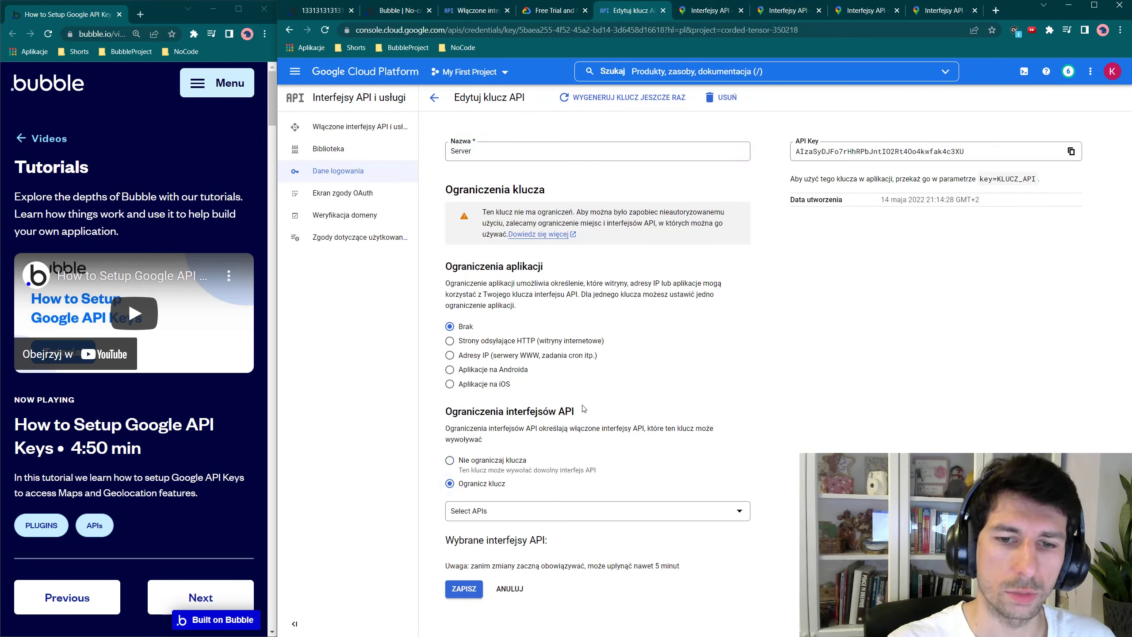
pyautogui.click(539, 504)
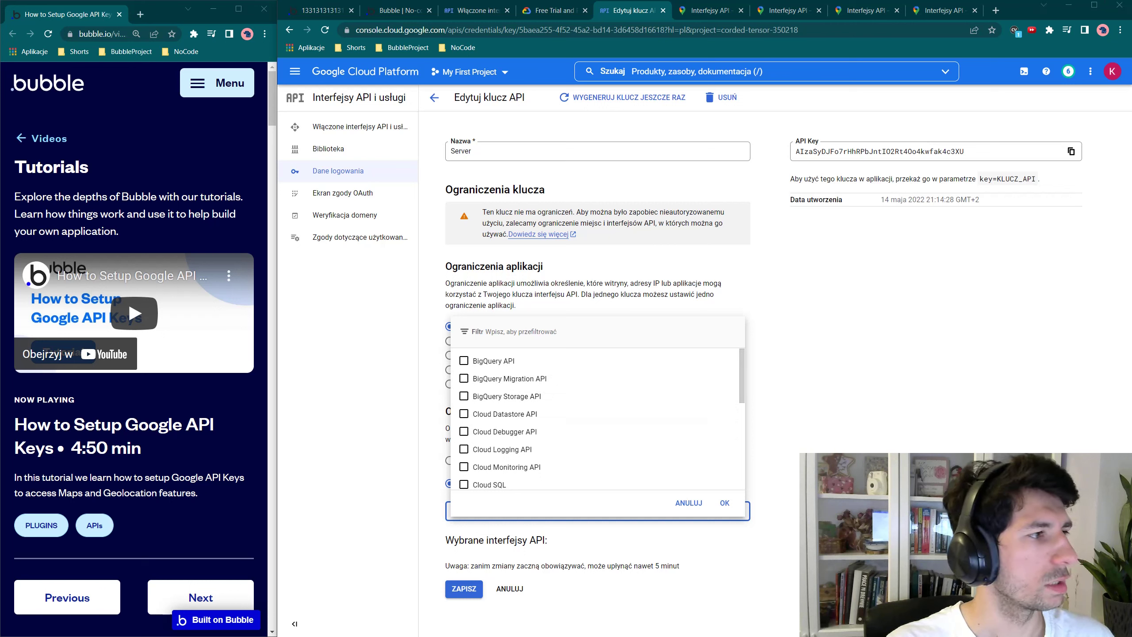
pyautogui.click(543, 338)
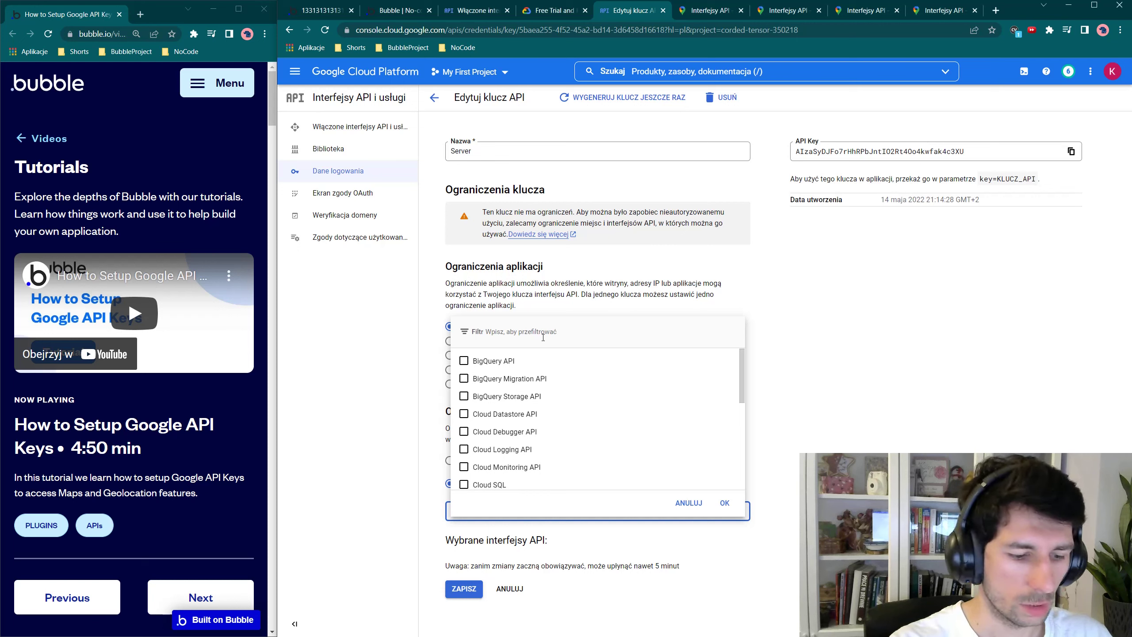
pyautogui.write('Geoco')
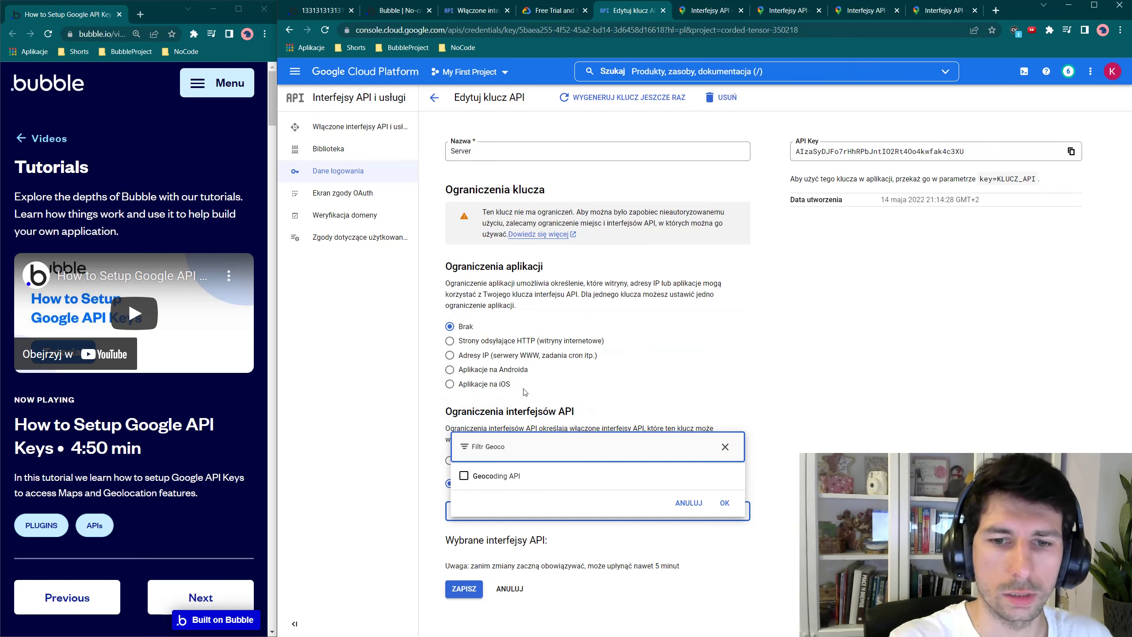
pyautogui.click(494, 476)
# Add the Places API and the Geolocation API to the Server key's allowed APIs.
pyautogui.doubleClick(533, 442)
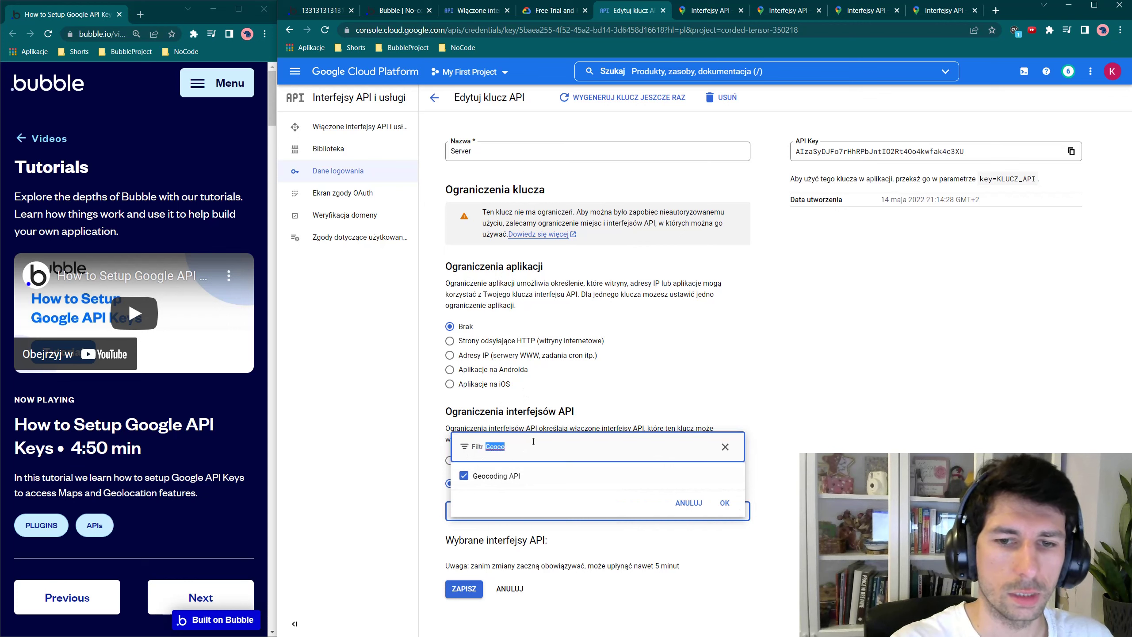
pyautogui.write('place')
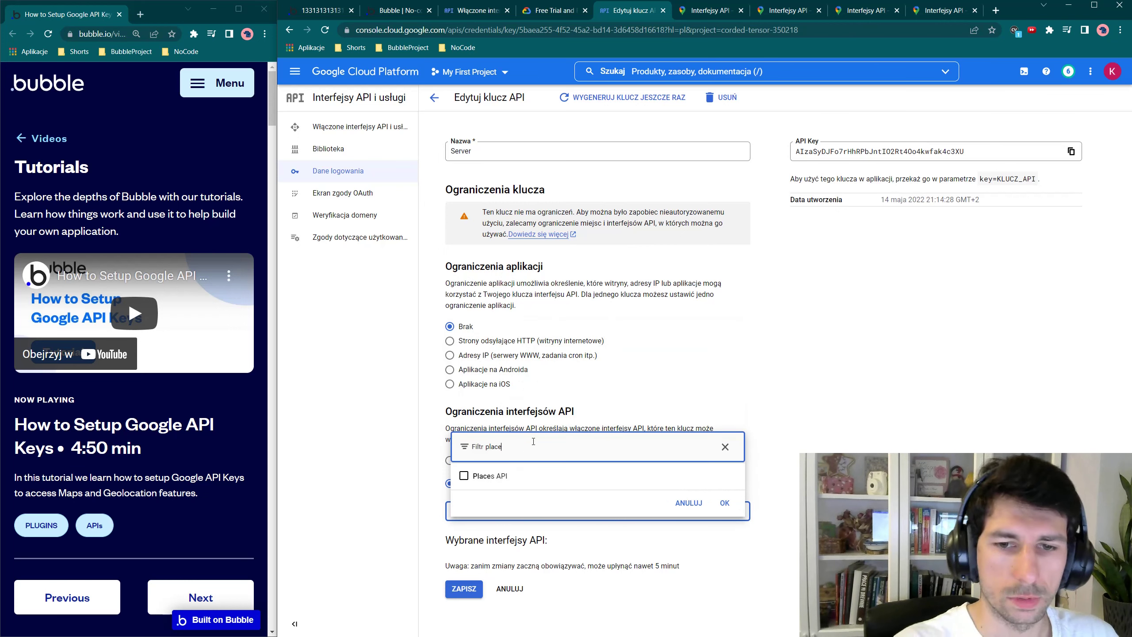
pyautogui.click(490, 475)
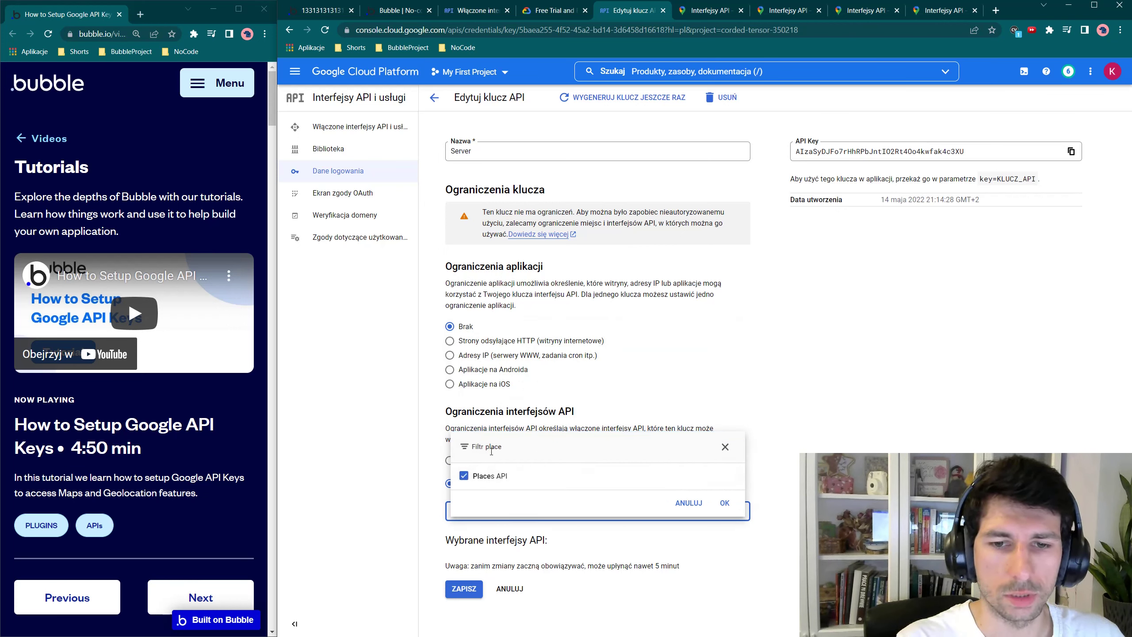
pyautogui.click(546, 457)
pyautogui.press('BackSpace')
pyautogui.press('BackSpace')
pyautogui.press('BackSpace')
pyautogui.press('BackSpace')
pyautogui.press('BackSpace')
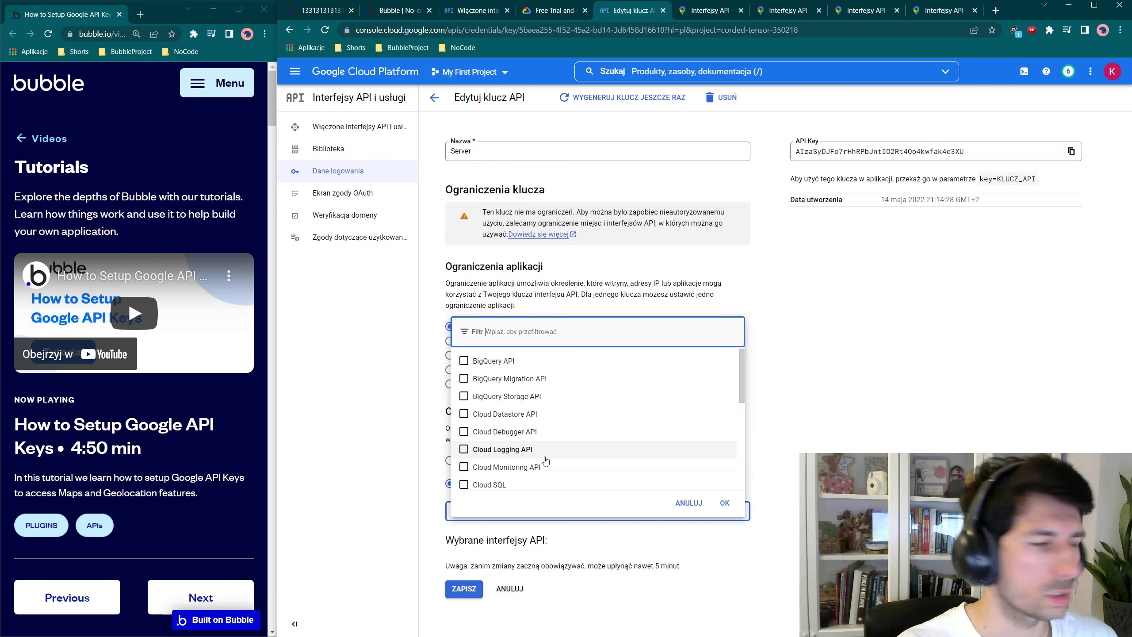
pyautogui.write('geolo')
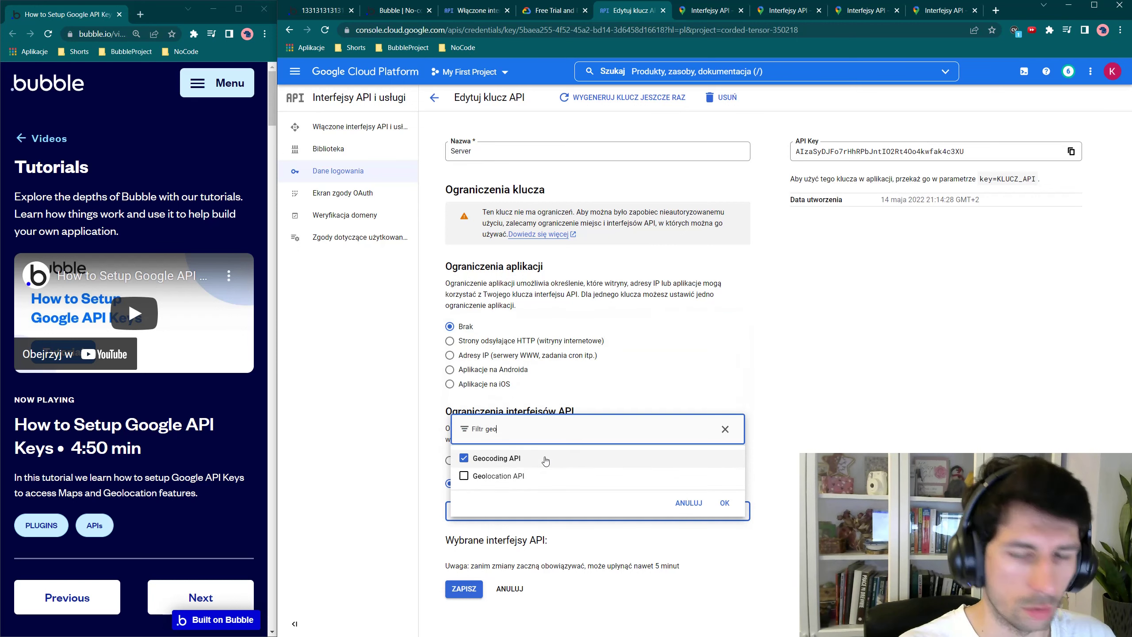
pyautogui.click(491, 476)
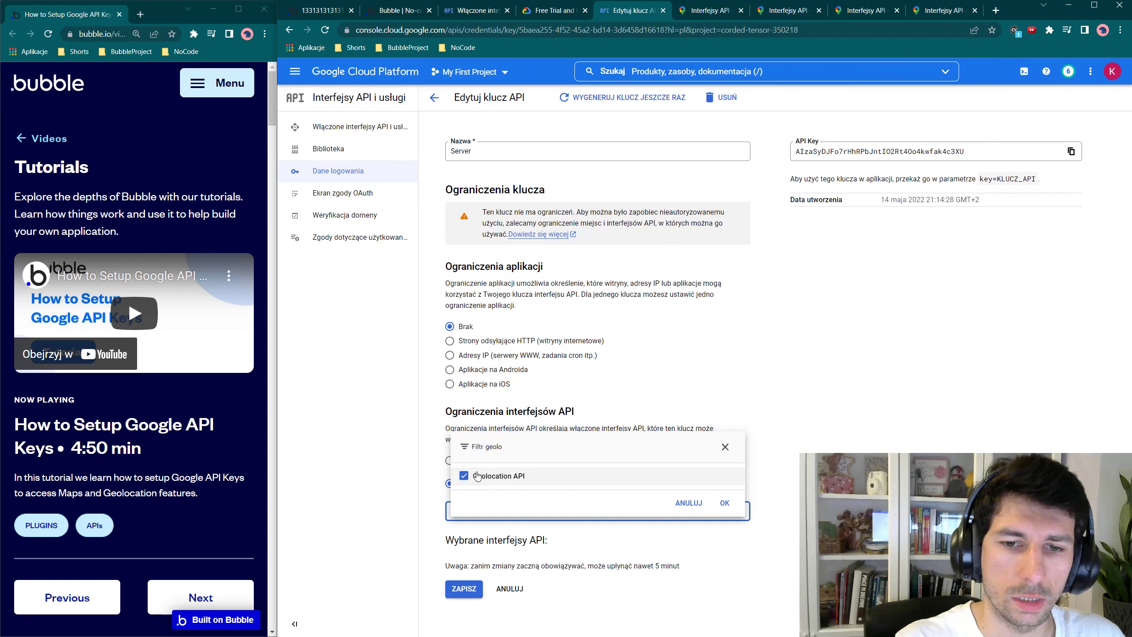
# Include the Maps JavaScript API and the Time Zone API in the Server key's API restrictions.
pyautogui.doubleClick(512, 452)
pyautogui.press('BackSpace')
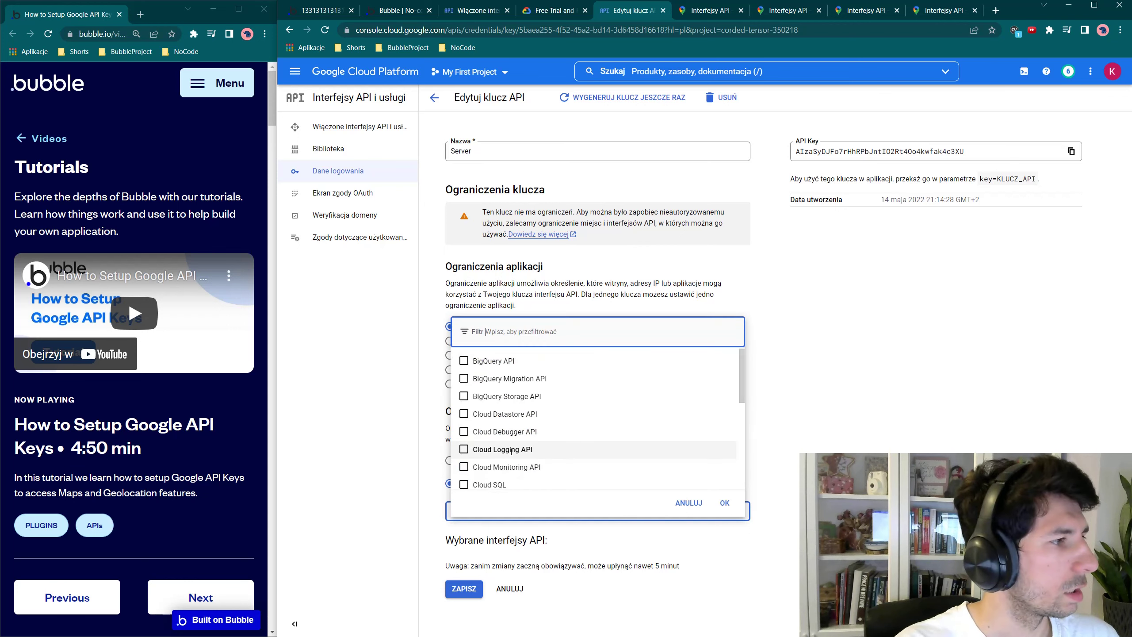
pyautogui.write('maps')
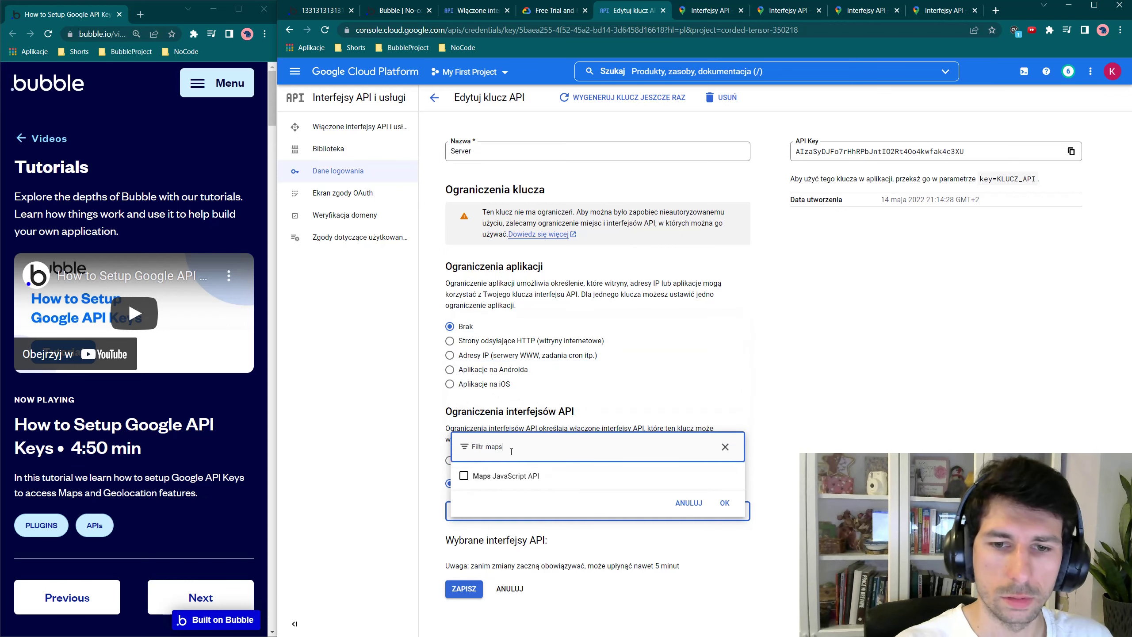
pyautogui.click(479, 478)
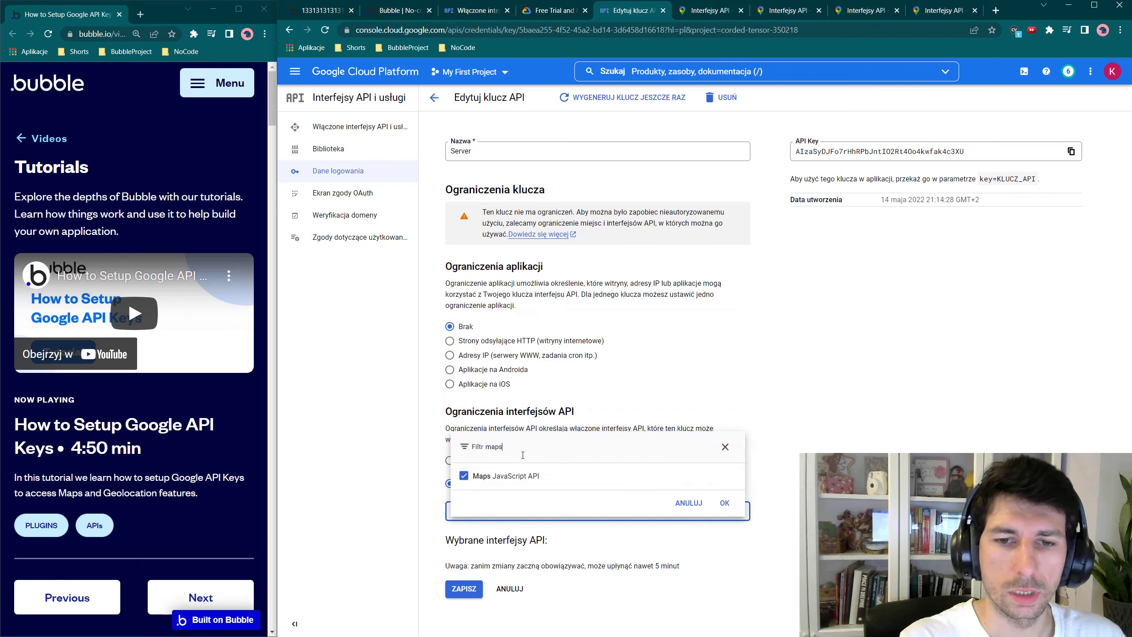
pyautogui.press('BackSpace')
pyautogui.press('BackSpace')
pyautogui.press('BackSpace')
pyautogui.press('BackSpace')
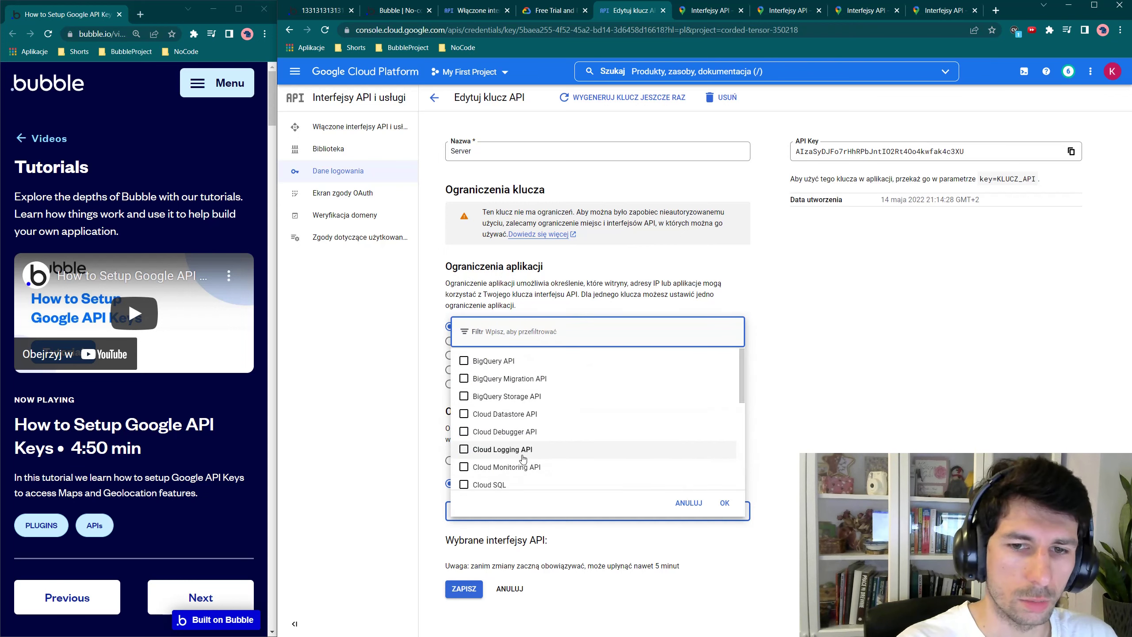
pyautogui.write('timez')
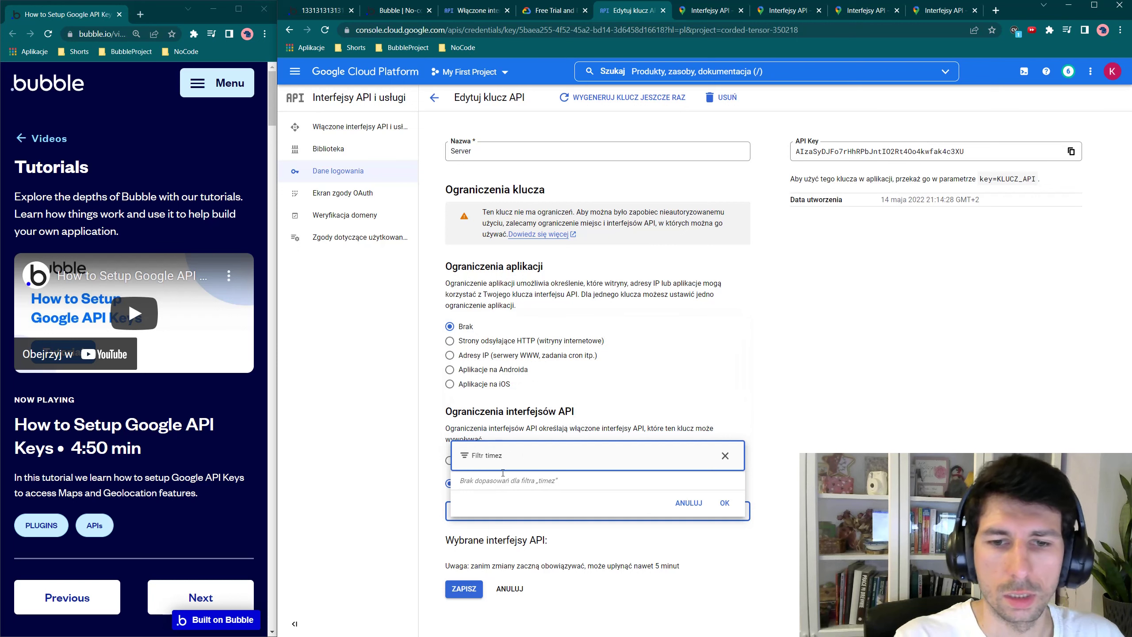
pyautogui.press('BackSpace')
pyautogui.click(503, 476)
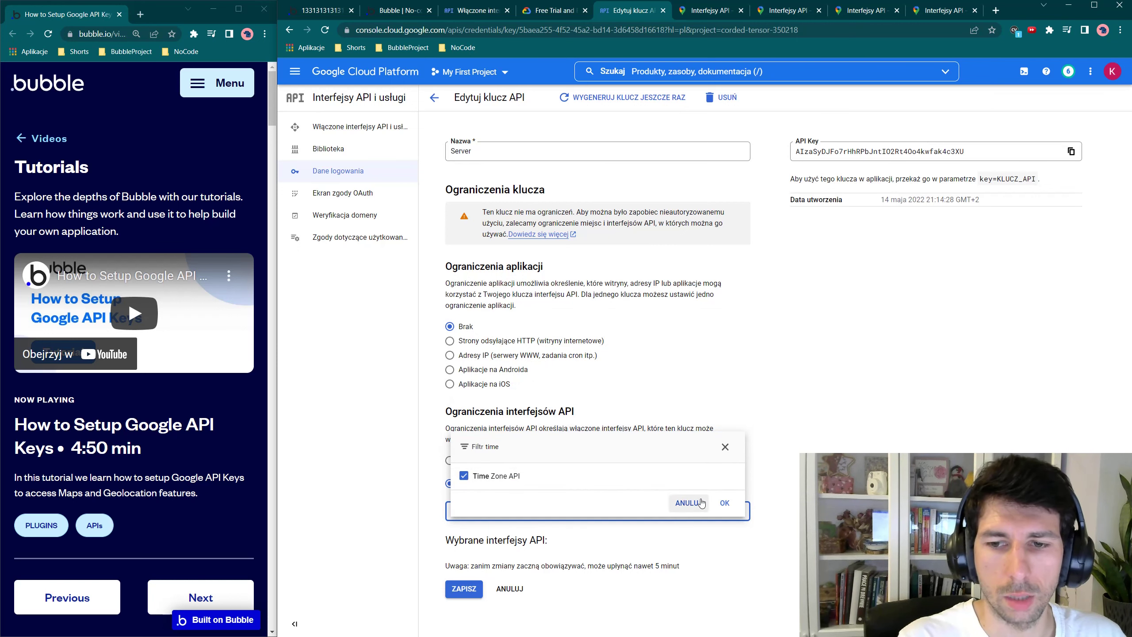
# Confirm the API selection for the Server key and save the key.
pyautogui.click(724, 503)
pyautogui.scroll(-1, 605, 535)
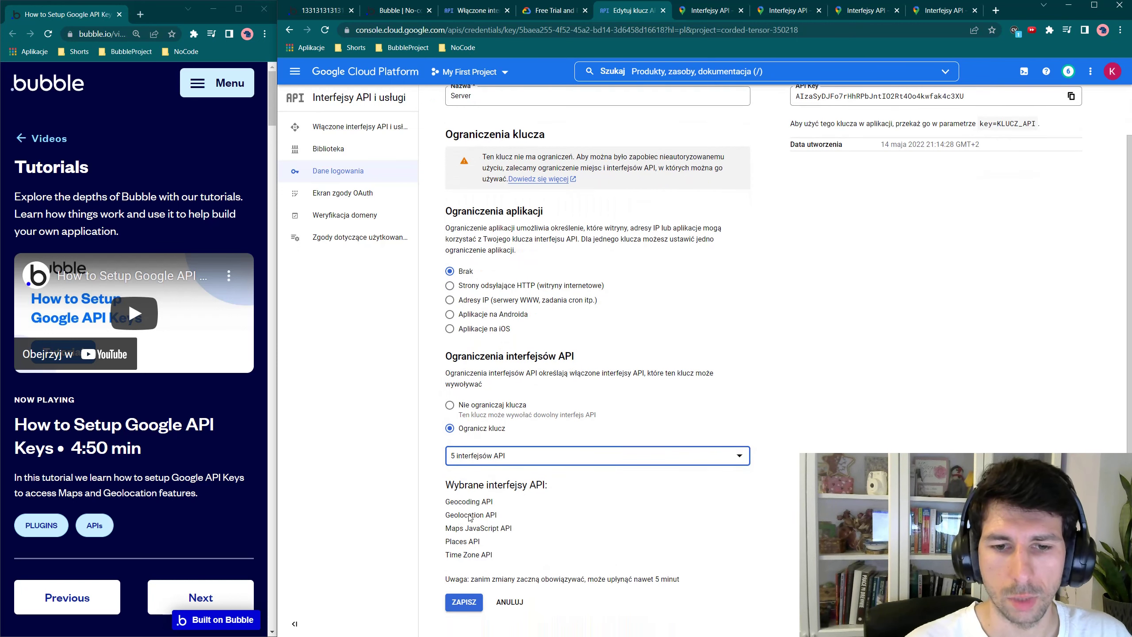
pyautogui.moveTo(471, 501); pyautogui.dragTo(475, 541)
pyautogui.click(461, 600)
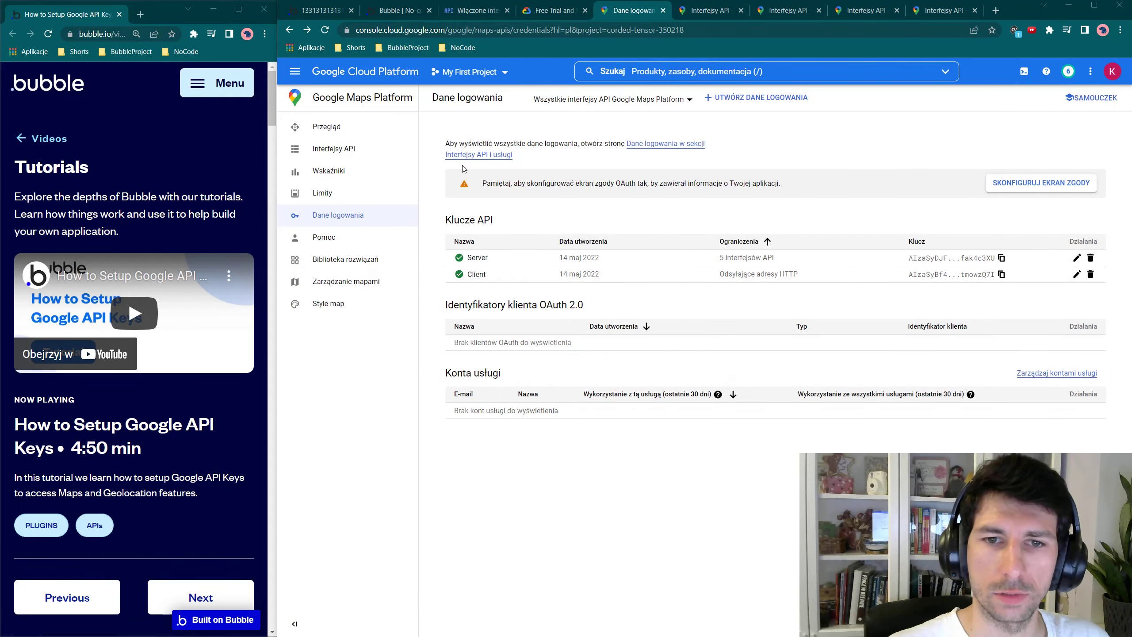
# Copy the Server API key and paste it as the Google Geocode API key in the Bubble editor's general settings.
pyautogui.click(1002, 259)
pyautogui.click(329, 11)
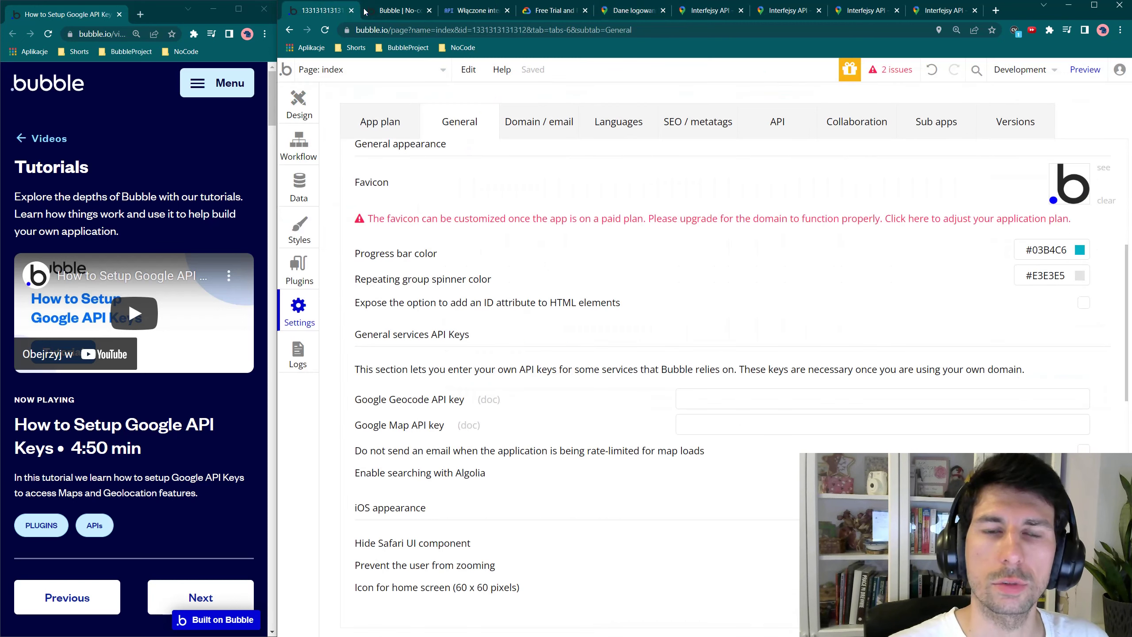
pyautogui.click(429, 10)
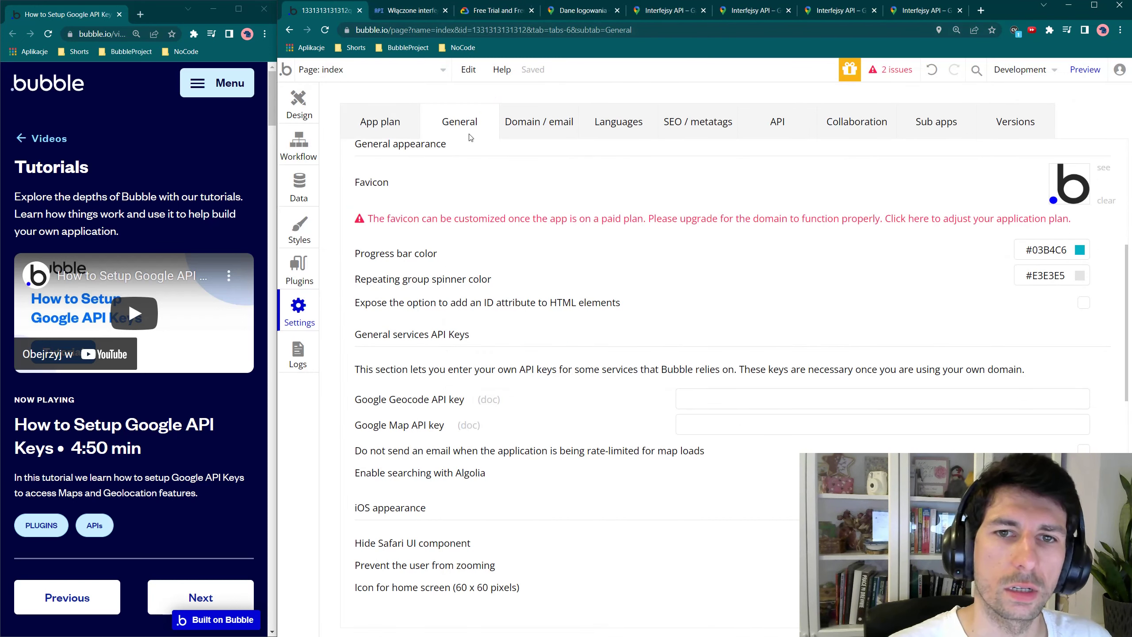
pyautogui.scroll(-2, 463, 250)
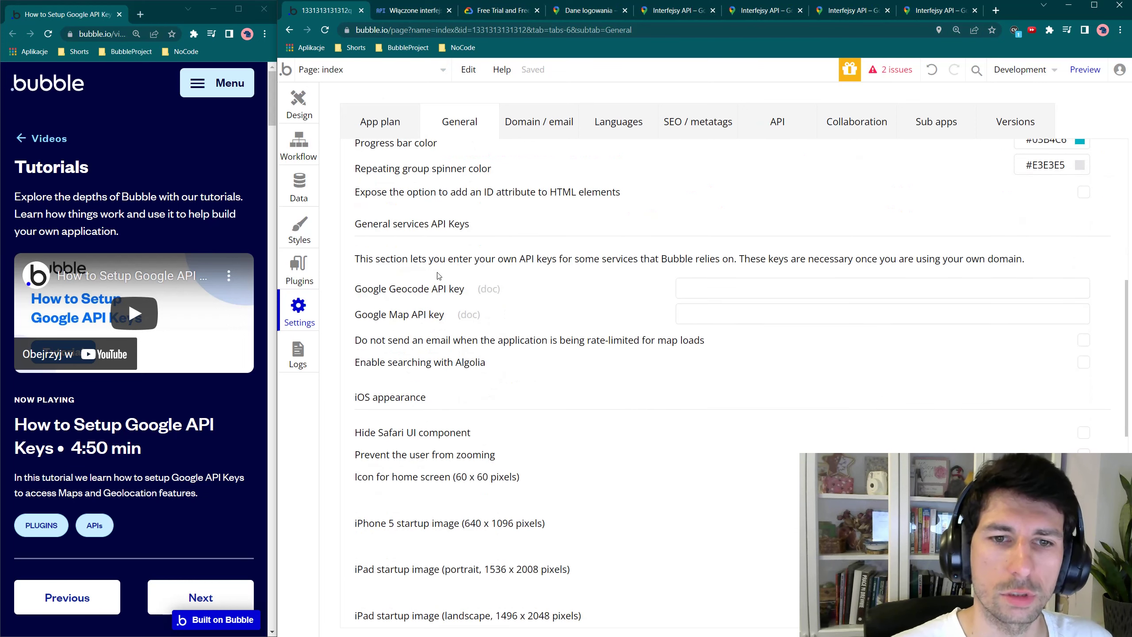
pyautogui.click(725, 290)
pyautogui.hotkey('ctrl', 'v')
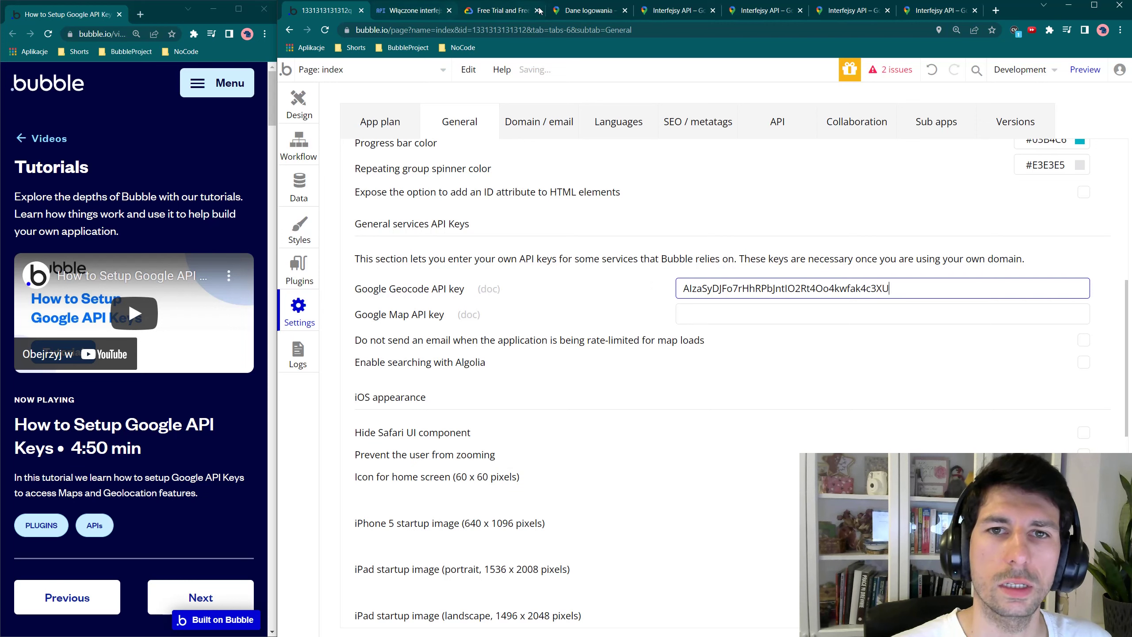
# Copy the Client API key from Google Cloud and paste it as the Google Map API key in Bubble.
pyautogui.click(589, 11)
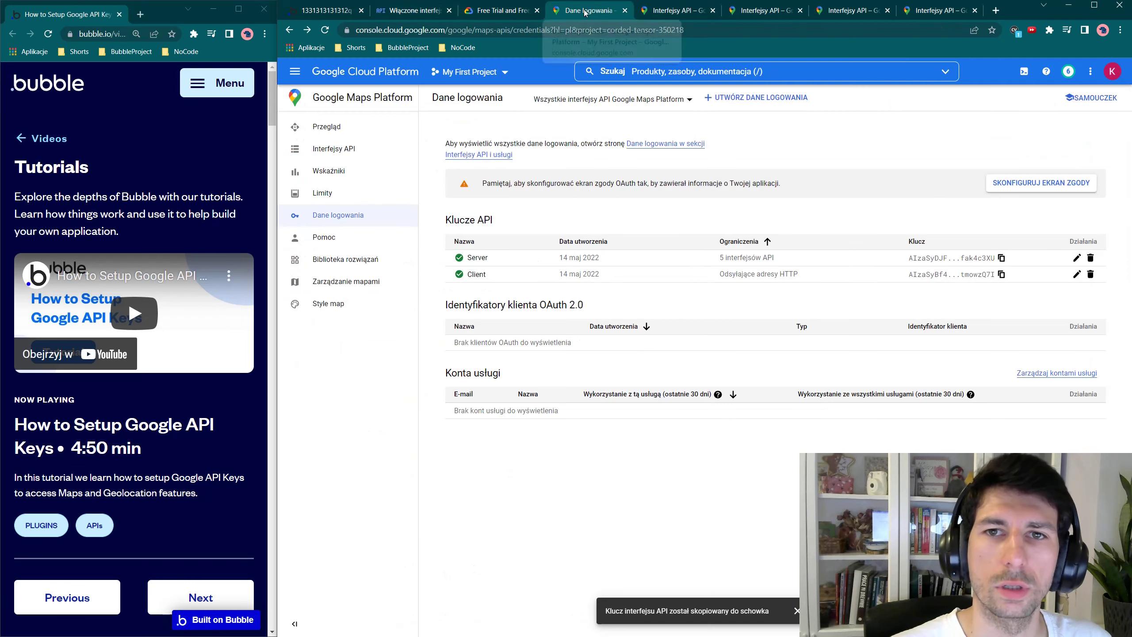
pyautogui.click(537, 10)
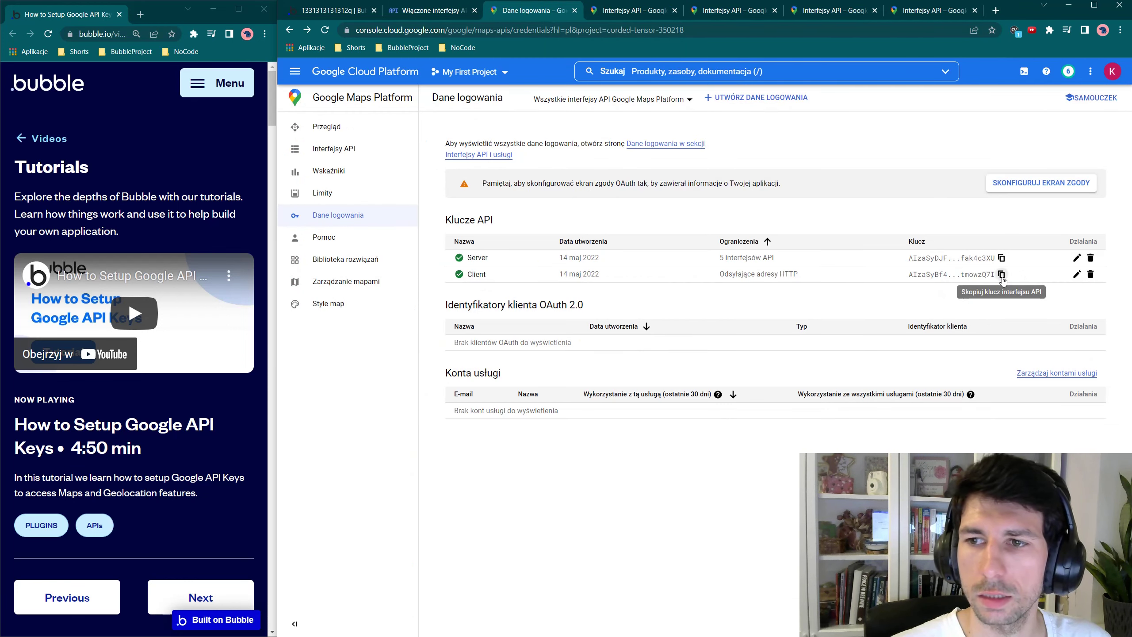
pyautogui.click(1002, 276)
pyautogui.click(347, 14)
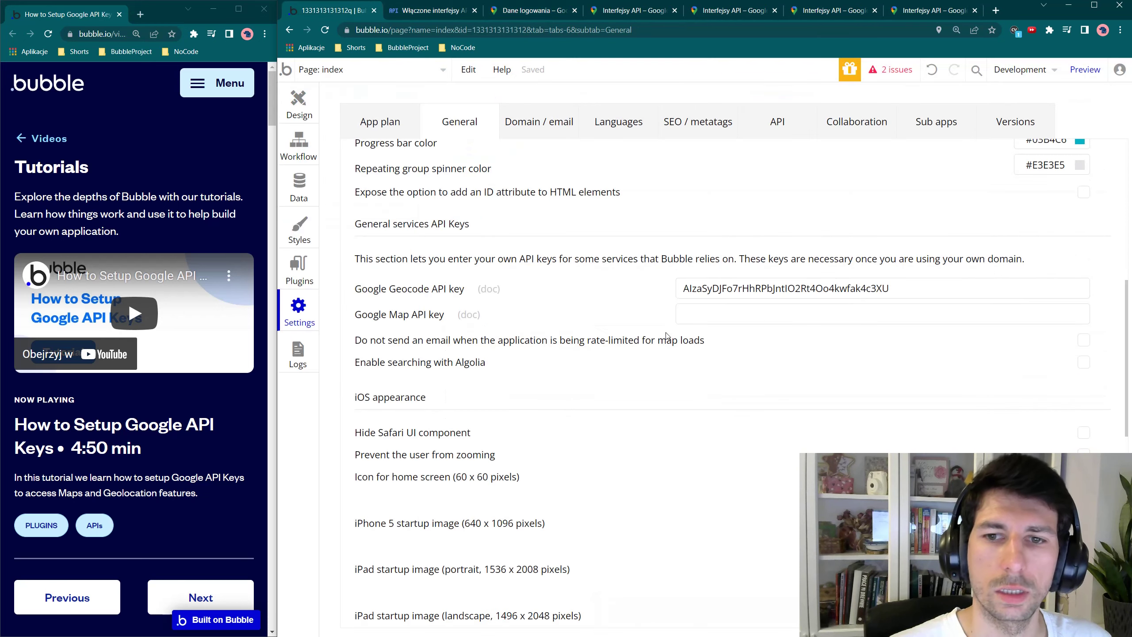
pyautogui.click(666, 317)
pyautogui.hotkey('ctrl', 'v')
# Close the leftover Google Cloud browser tabs, keeping only the Bubble editor and the Maps Platform credentials page.
pyautogui.click(428, 10)
pyautogui.click(474, 10)
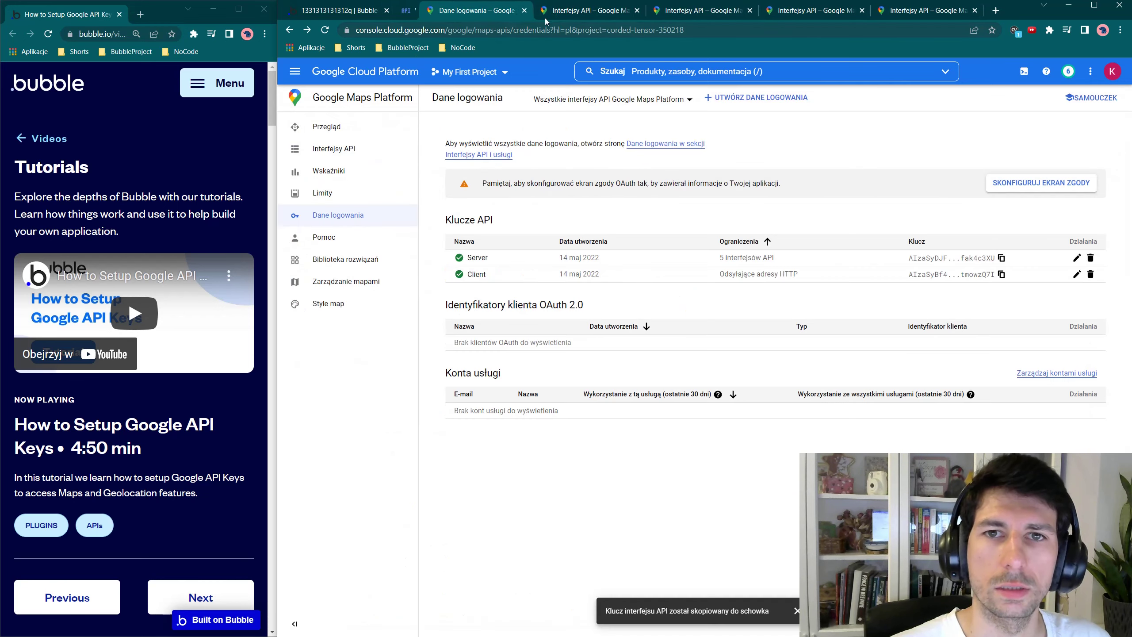
pyautogui.click(579, 10)
pyautogui.hotkey('ctrl', 'w')
pyautogui.hotkey('ctrl', 'w')
pyautogui.hotkey('ctrl', 'w')
pyautogui.hotkey('ctrl', 'w')
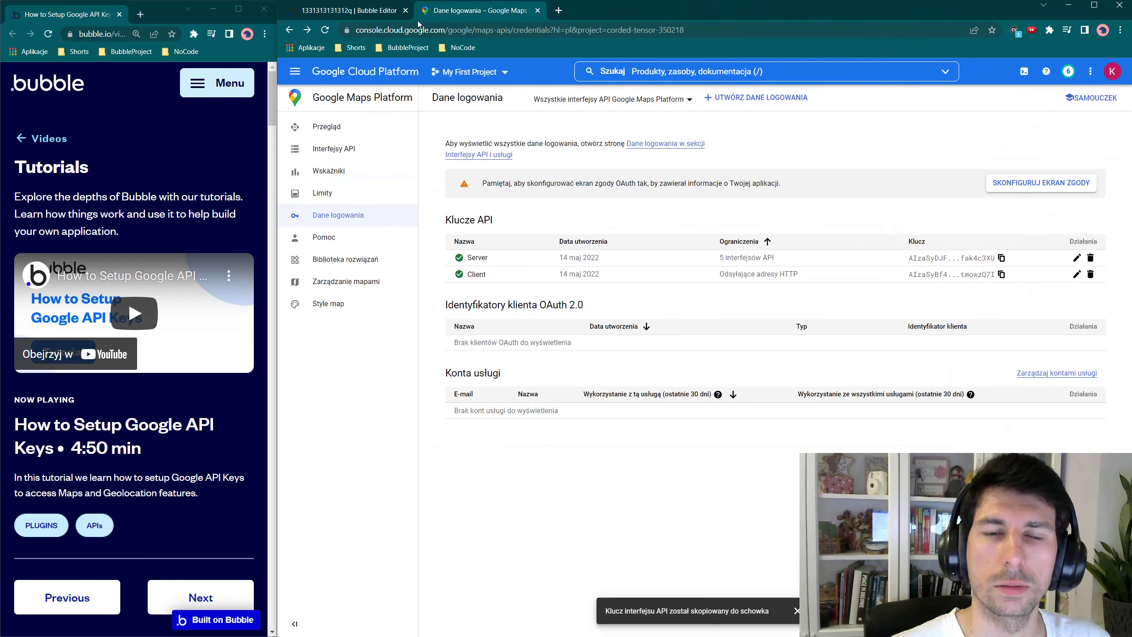
# Return to the Bubble editor and review the API key entries and the remaining general settings.
pyautogui.click(376, 15)
pyautogui.scroll(-7, 729, 323)
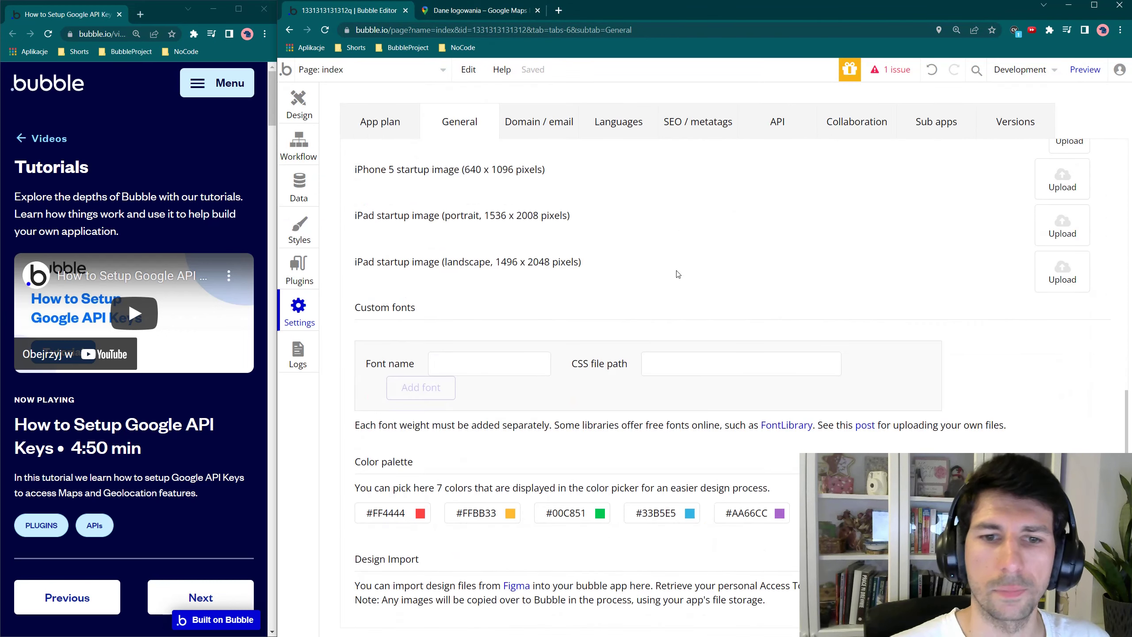
pyautogui.scroll(10, 637, 201)
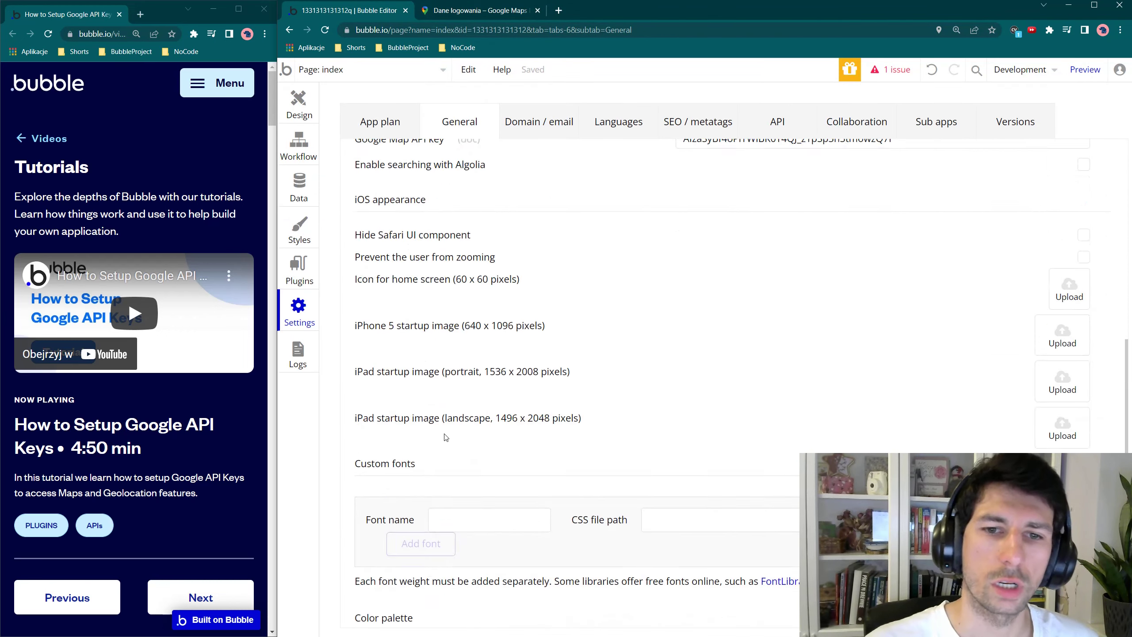
pyautogui.scroll(-5, 726, 226)
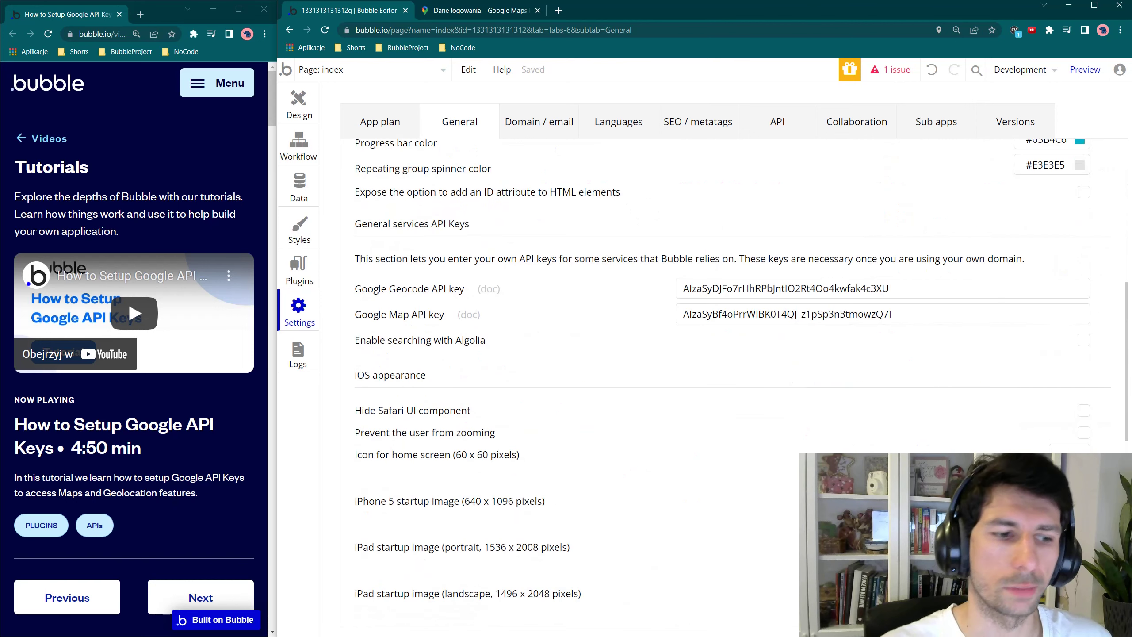
pyautogui.scroll(3, 726, 312)
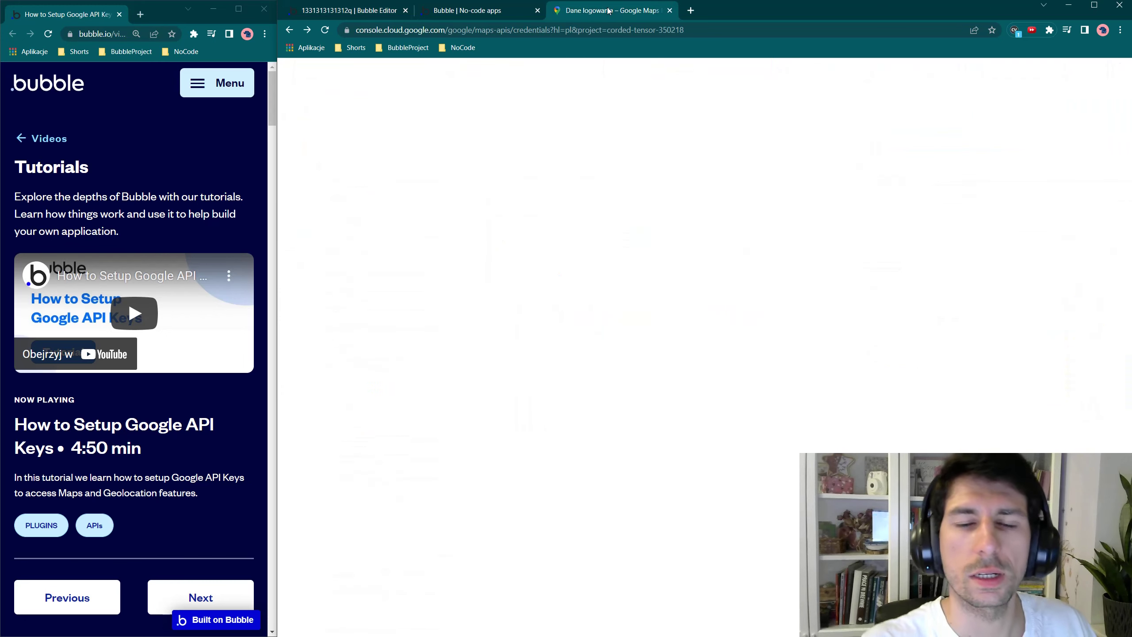
# Switch to Google Cloud and view the Google Maps Platform overview with its enabled APIs, requests and payments.
pyautogui.click(610, 10)
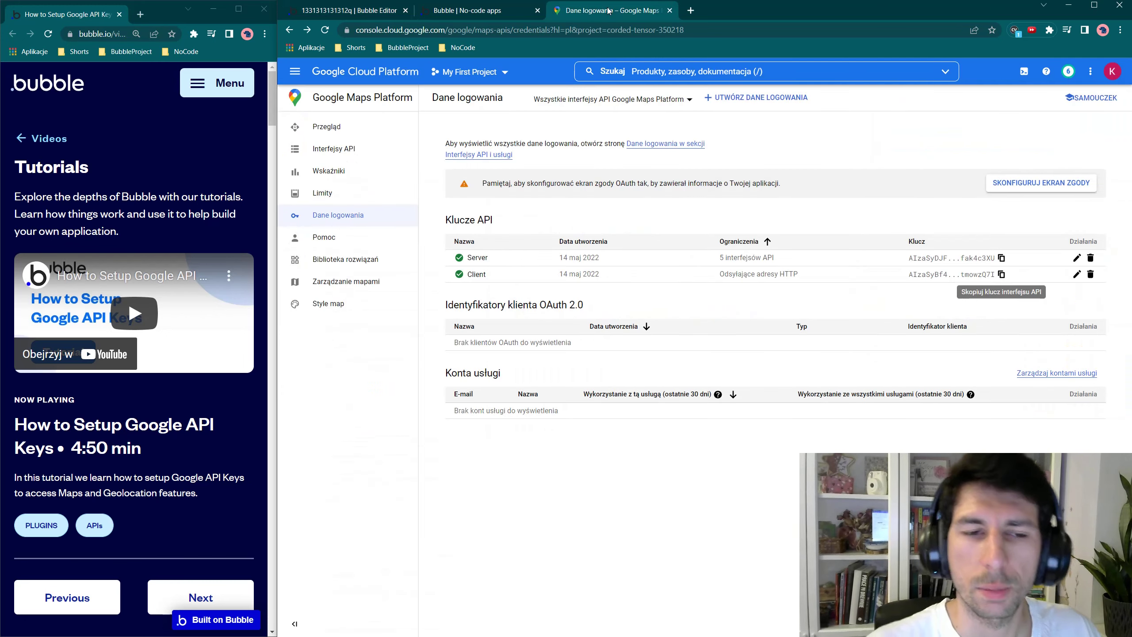
pyautogui.click(348, 127)
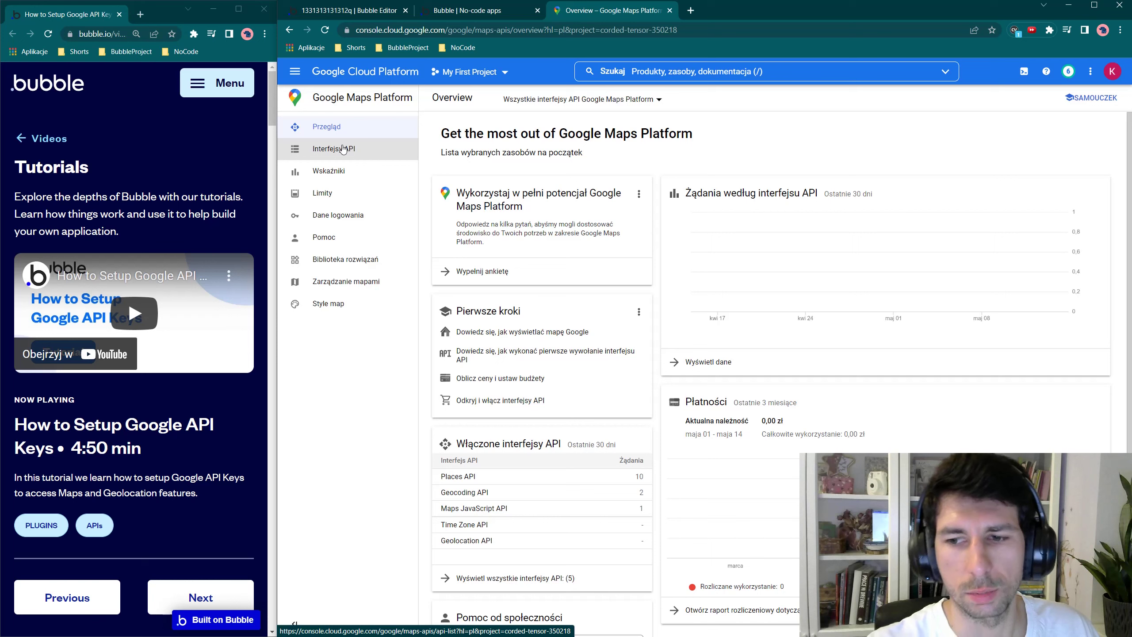
pyautogui.scroll(-2, 746, 443)
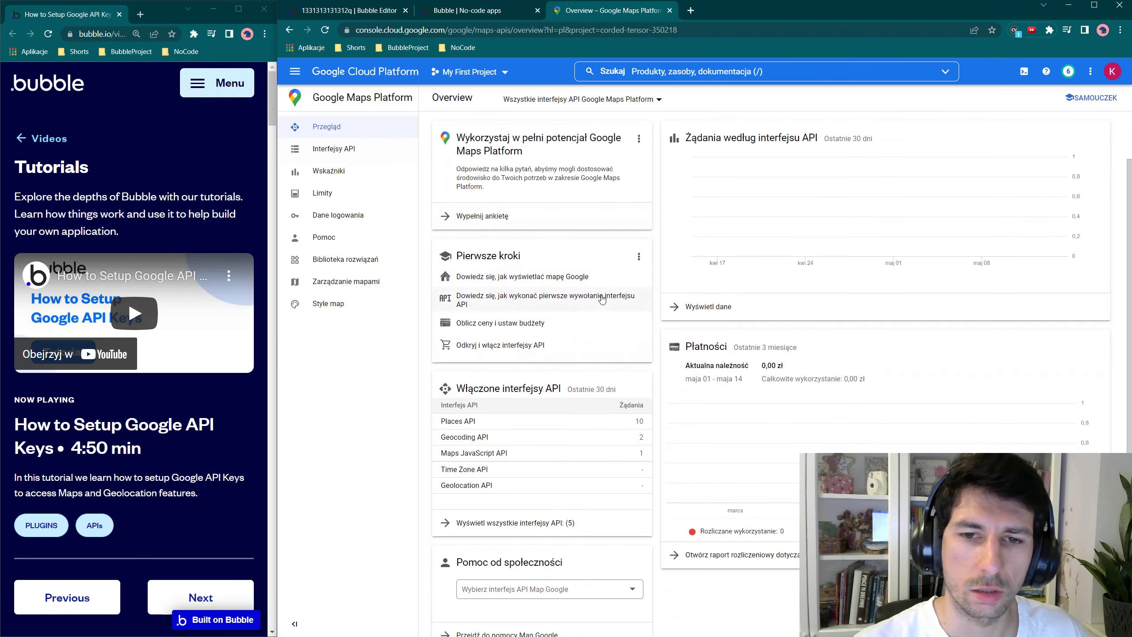